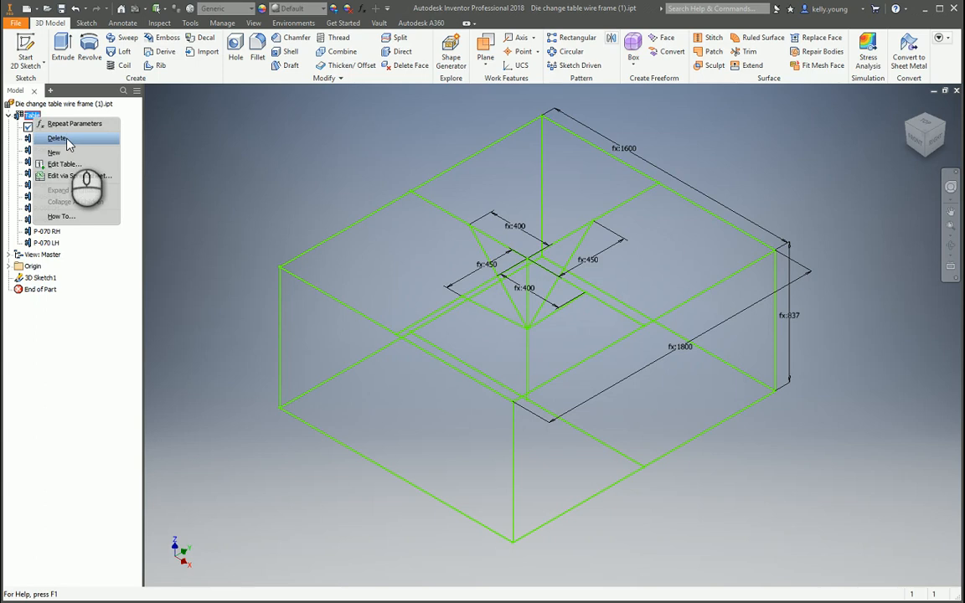
Delete the iPart table from the die change table wire frame to convert it to a normal part.
click(69, 142)
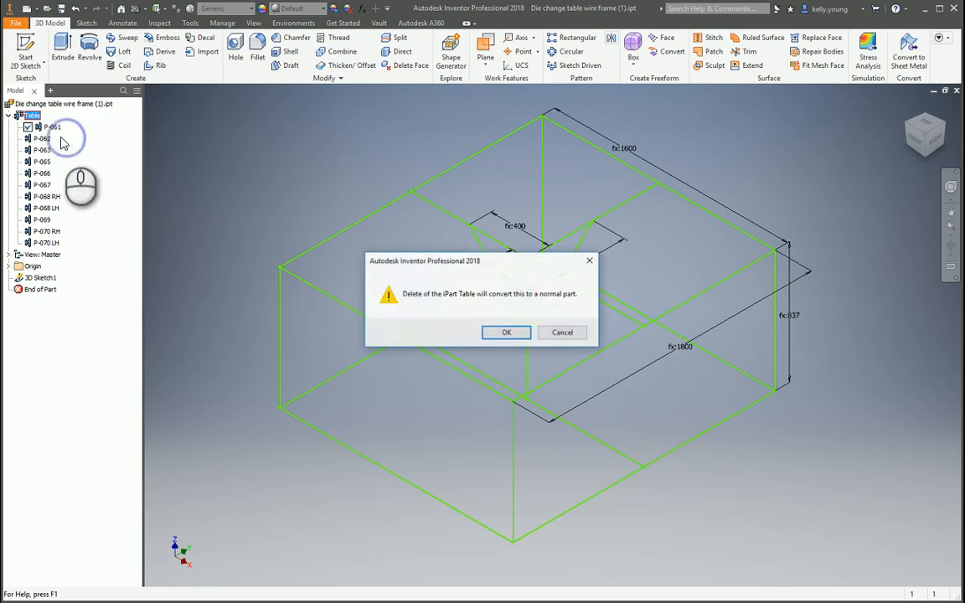
click(504, 334)
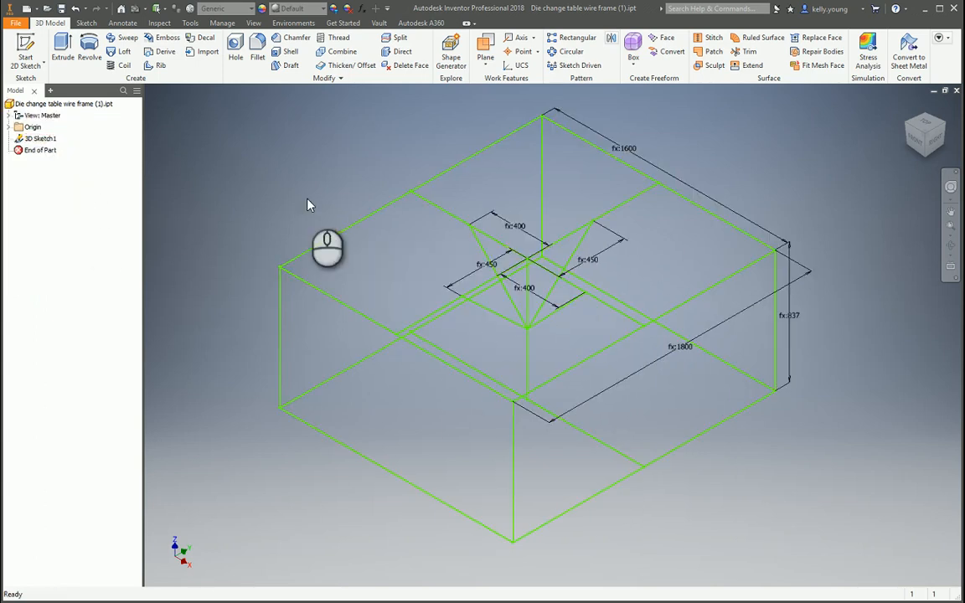
Create a new assembly from the metric Standard (mm).iam template.
click(26, 9)
click(556, 294)
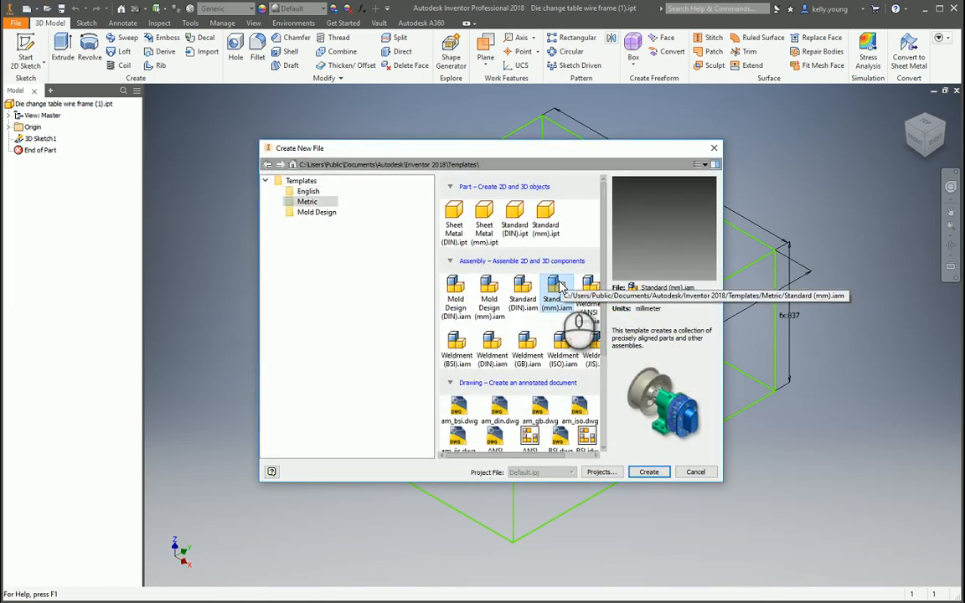
double_click(556, 289)
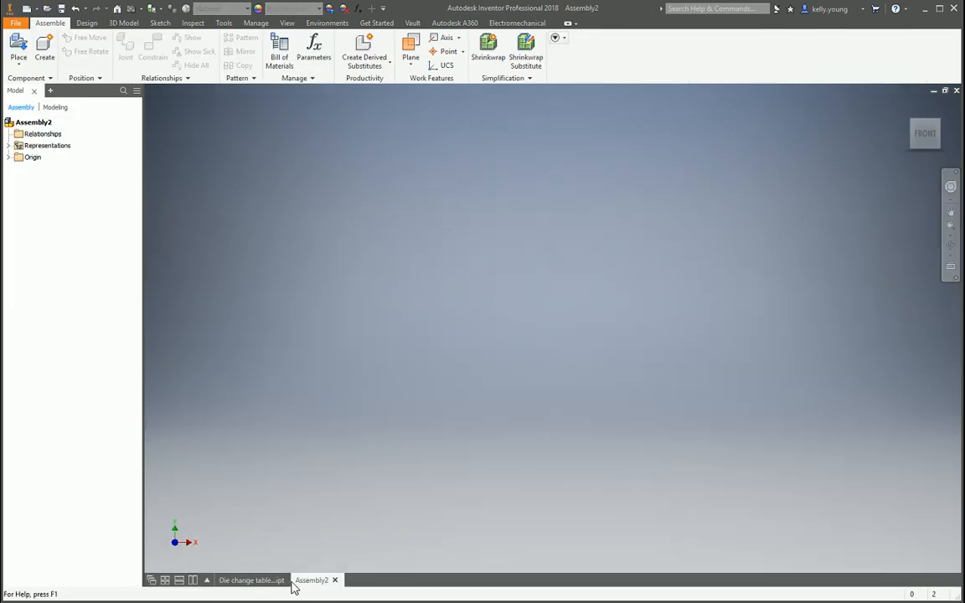
Copy the die change table wire frame part and paste it into the new assembly.
click(255, 580)
right_click(23, 100)
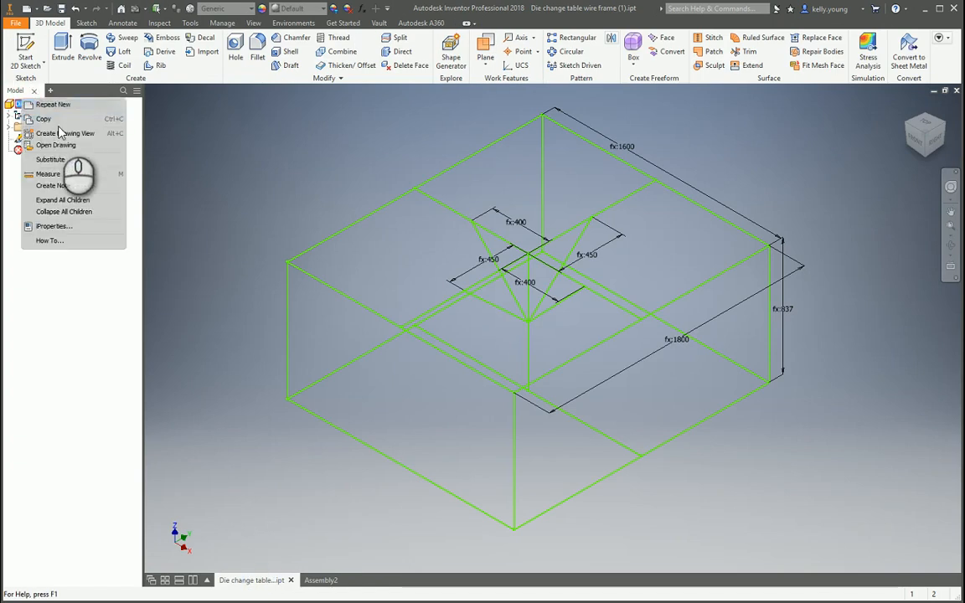
click(52, 122)
click(319, 581)
right_click(311, 300)
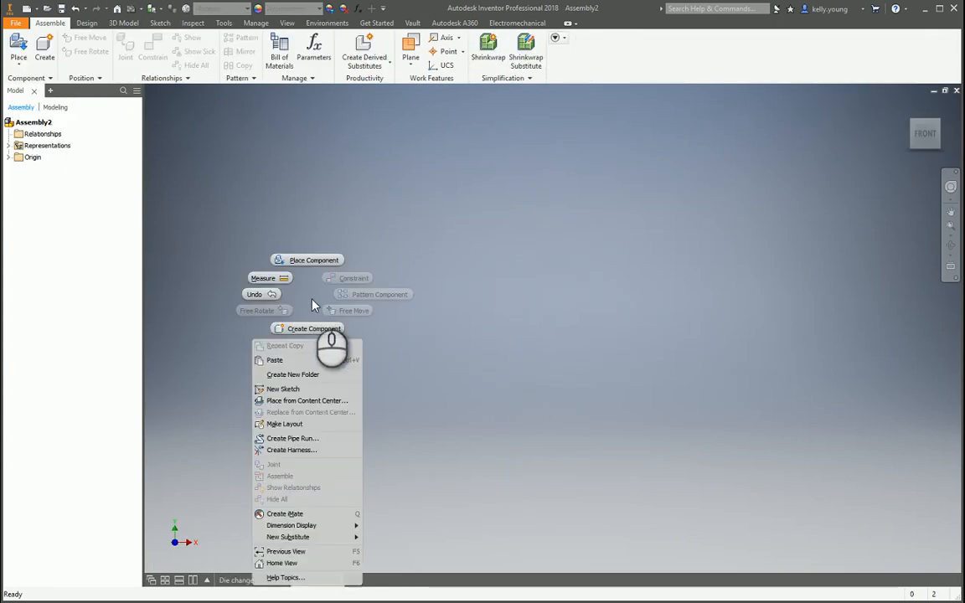
click(302, 361)
click(263, 248)
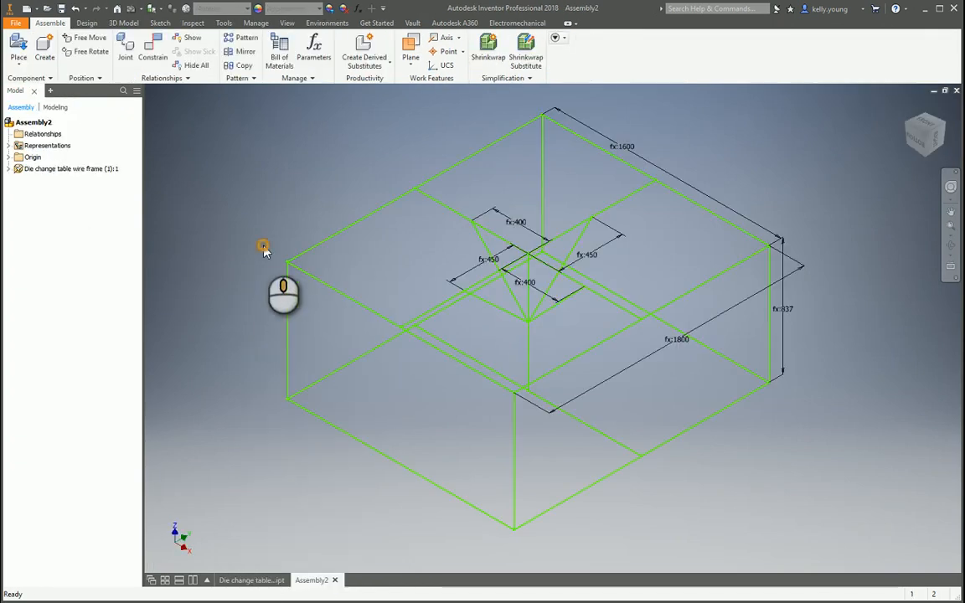
Expand the placed wire frame's origin folder and save the assembly as iPartToFG.iam.
click(9, 168)
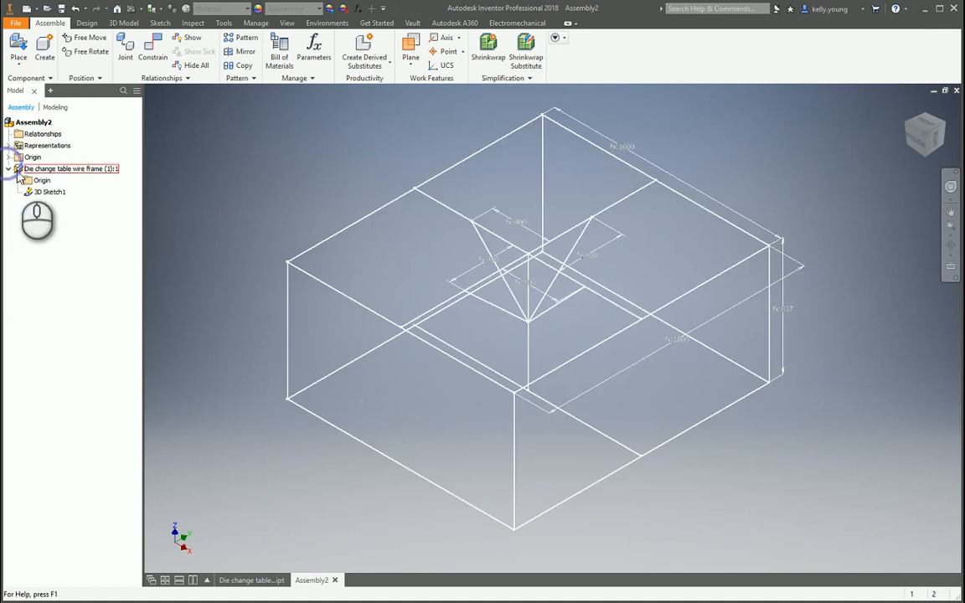
click(23, 180)
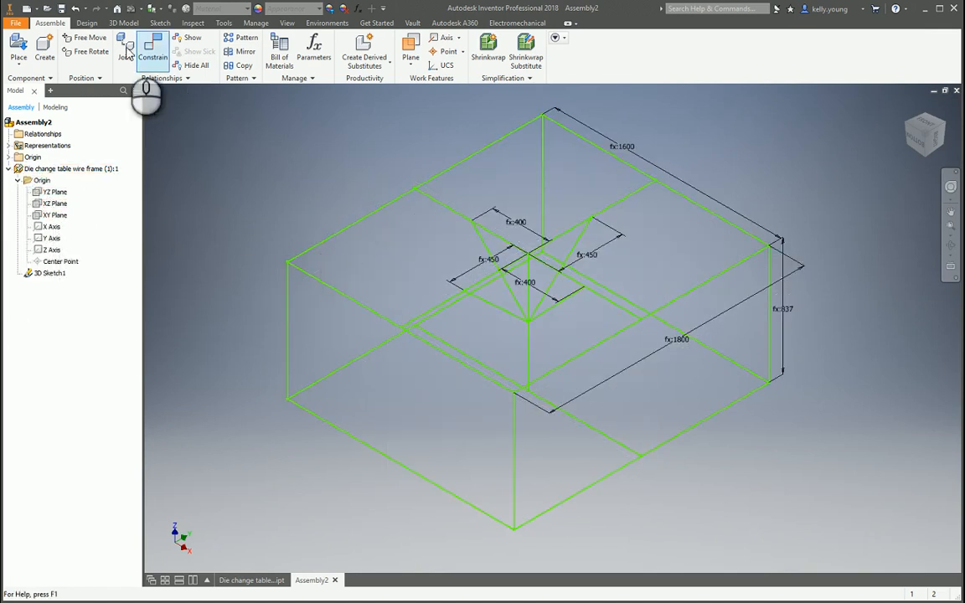
click(61, 8)
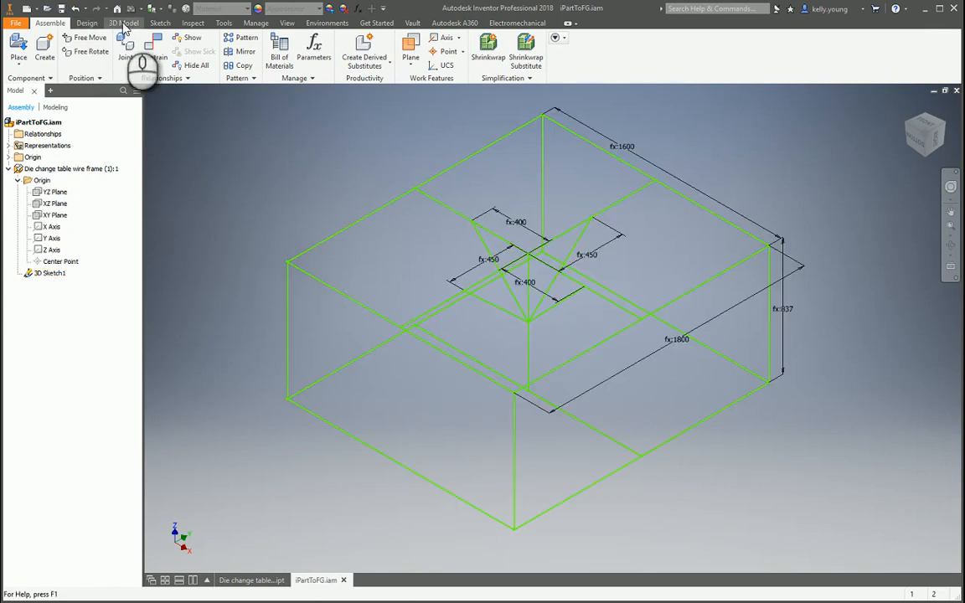
Start Insert Frame with the ANSI AISC (Square) - Tube family in size 2 x 2 x 1/8.
click(86, 23)
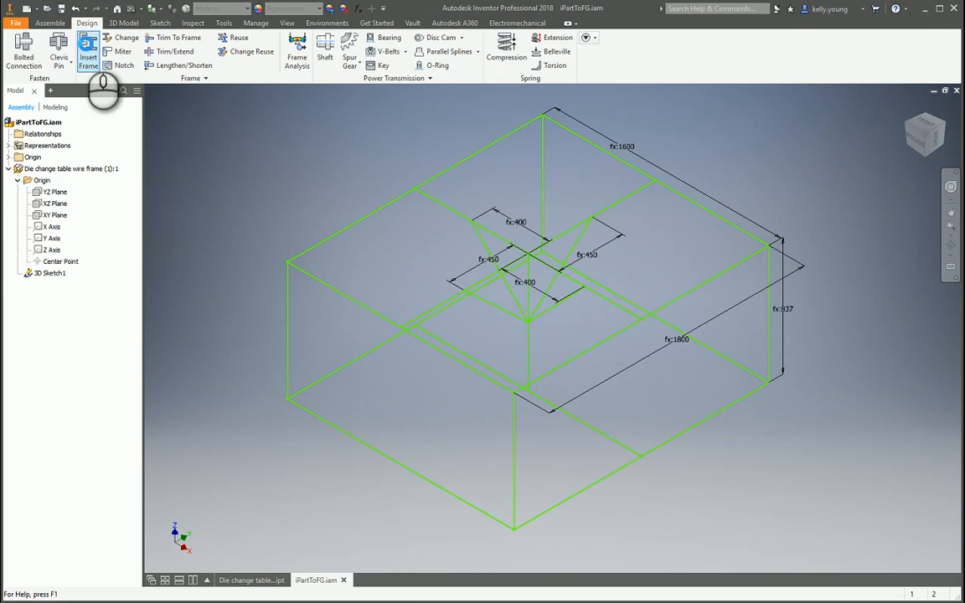
click(87, 52)
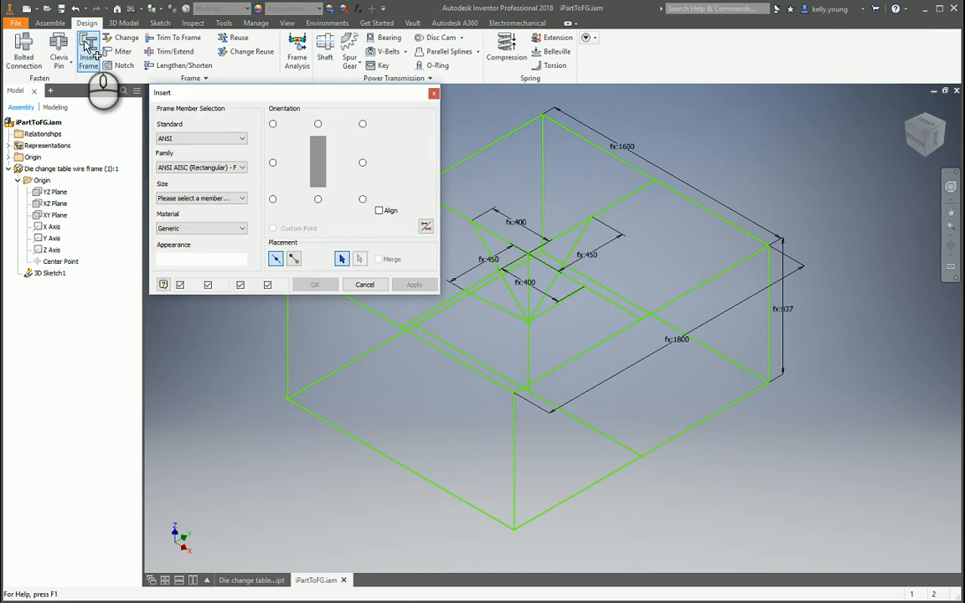
click(200, 169)
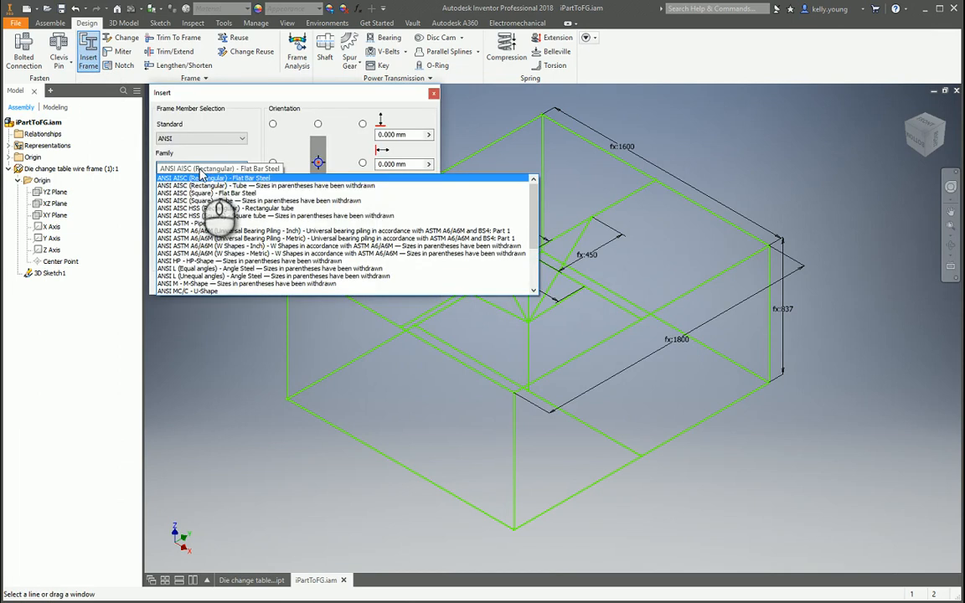
click(268, 200)
click(241, 197)
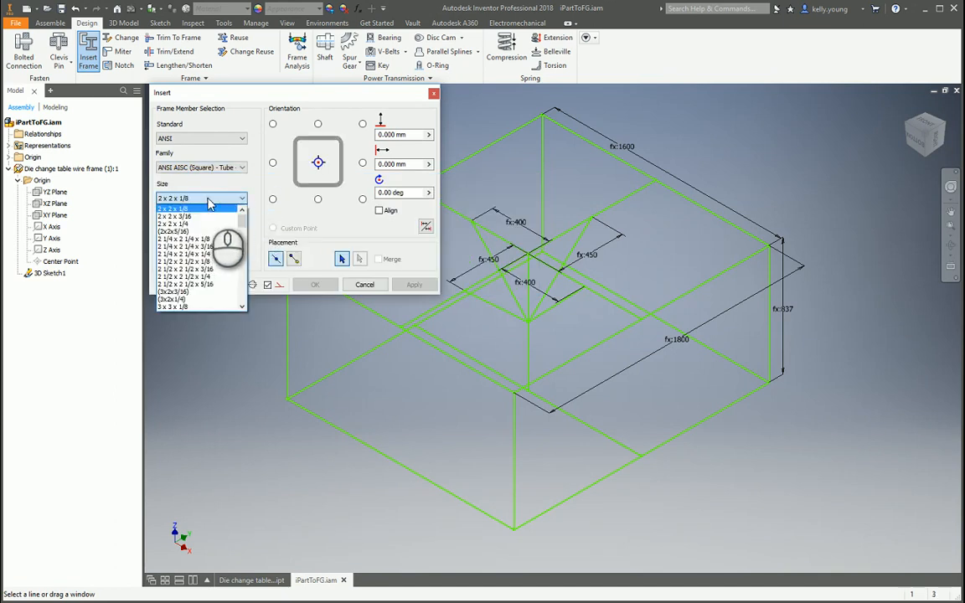
click(210, 217)
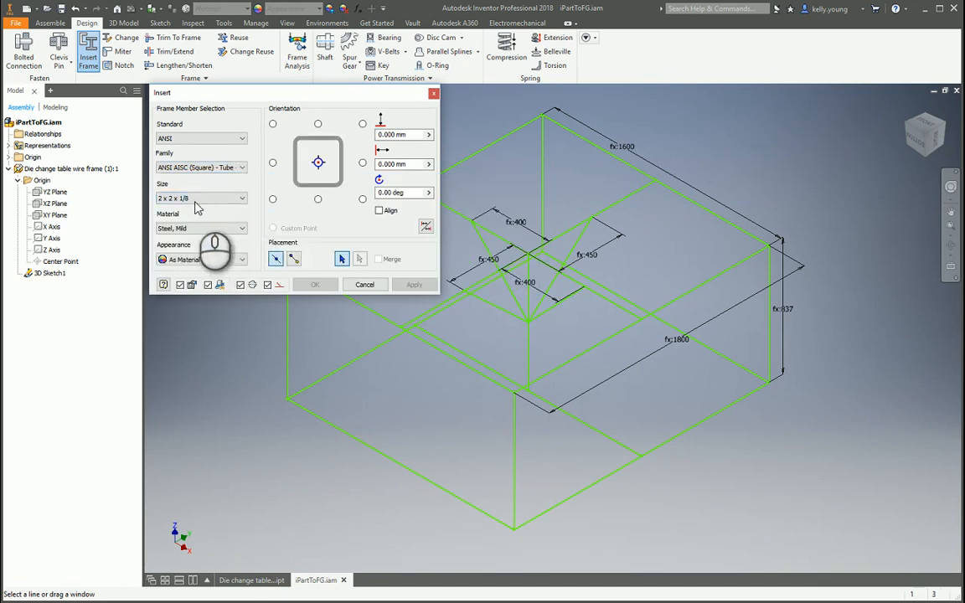
Window-select the wire frame's lines for tube placement.
middle_drag(452, 424, 503, 451)
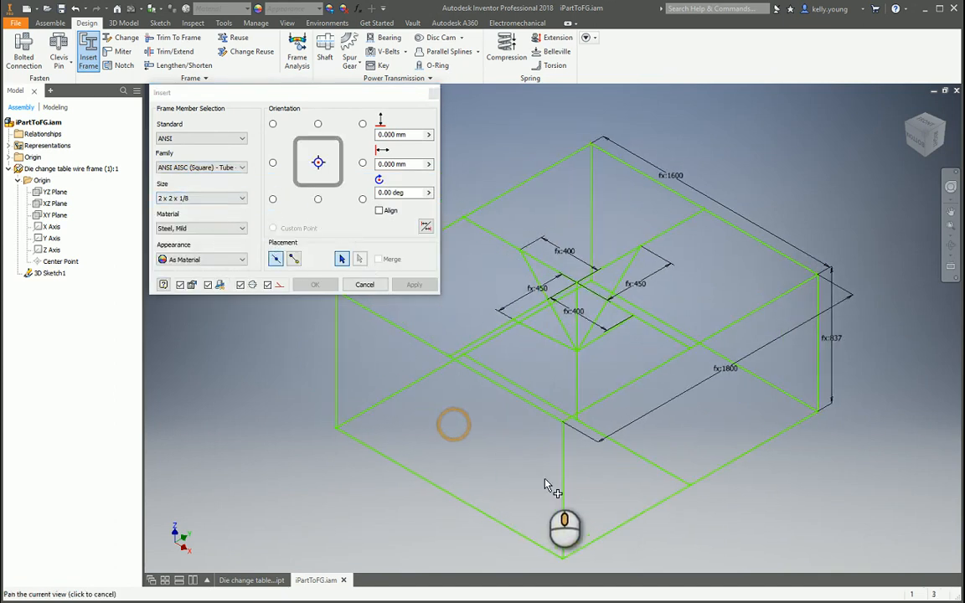
middle_drag(655, 482, 689, 442)
scroll(666, 385, up, 3)
mouse_move(801, 491)
mouse_down()
mouse_move(767, 439)
mouse_move(521, 190)
mouse_up()
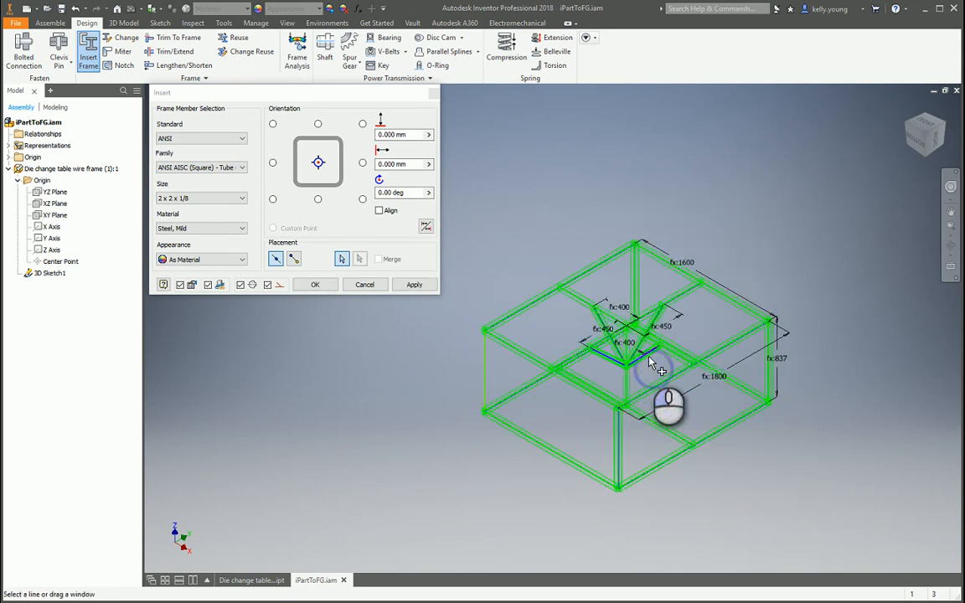
Remove the inner brace and cross-member lines from the selection and add the missing vertical corner line.
click(604, 328)
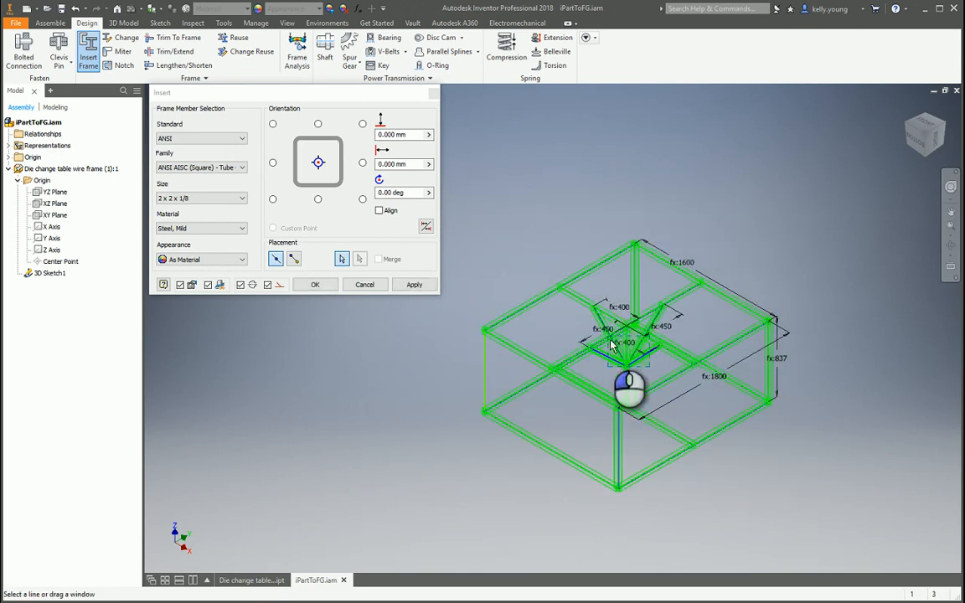
scroll(637, 339, down, 2)
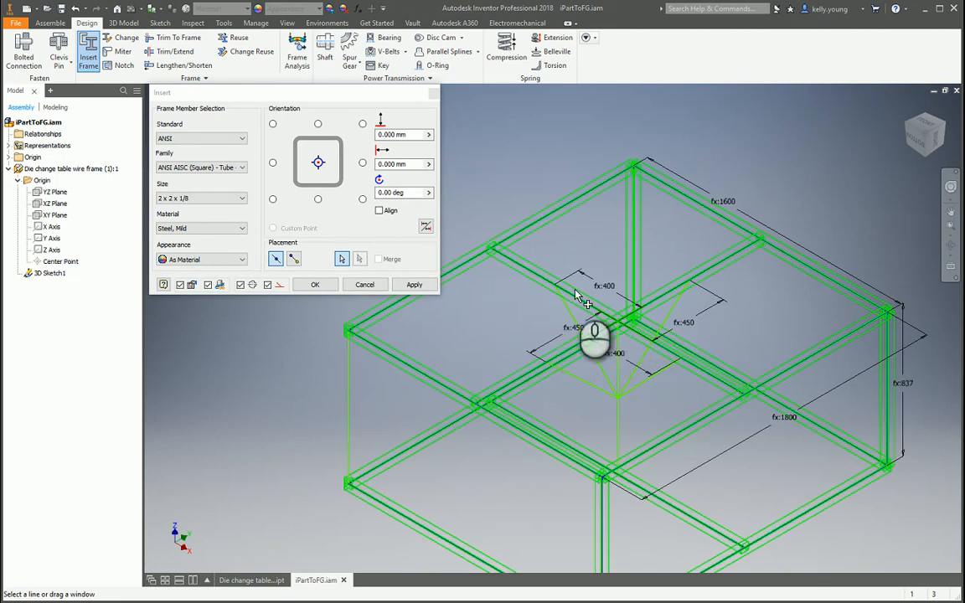
click(505, 266)
click(710, 276)
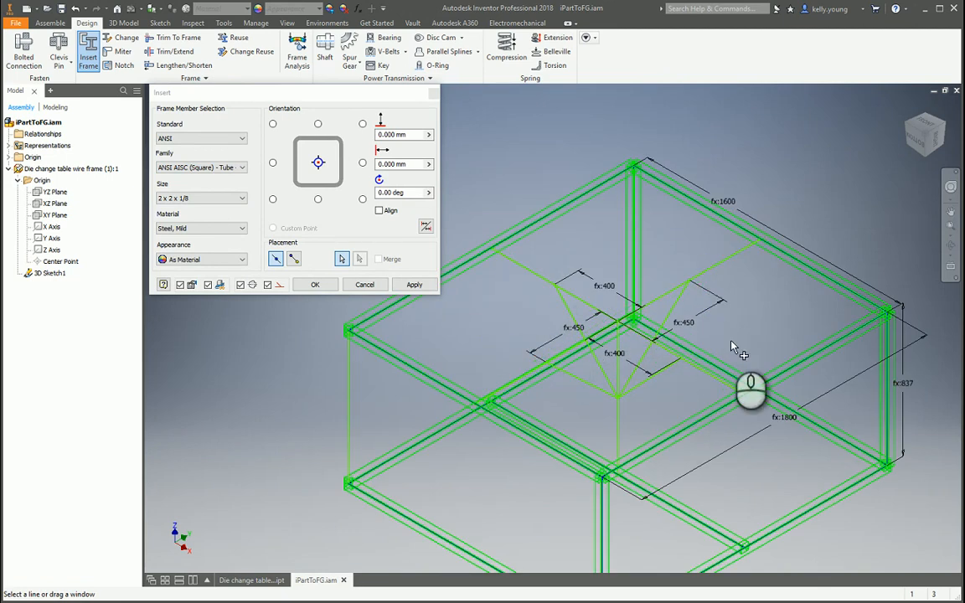
shift+middle_drag(646, 445, 695, 530)
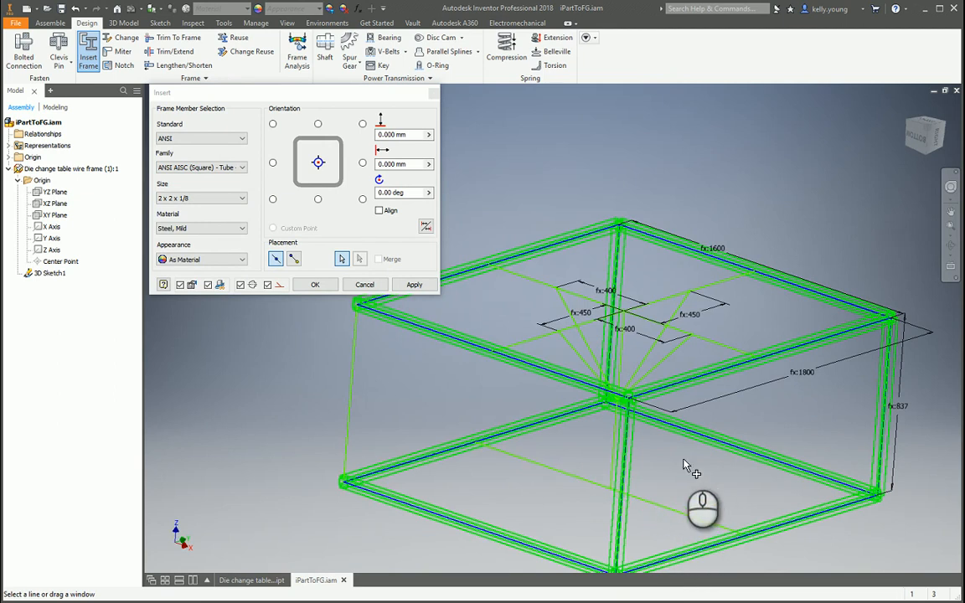
shift+middle_drag(681, 462, 358, 433)
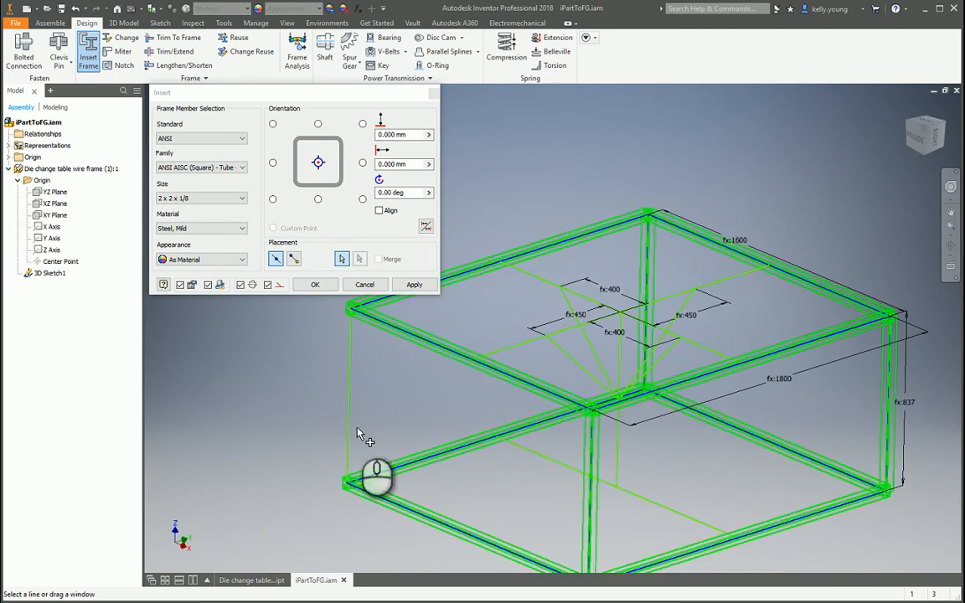
click(350, 407)
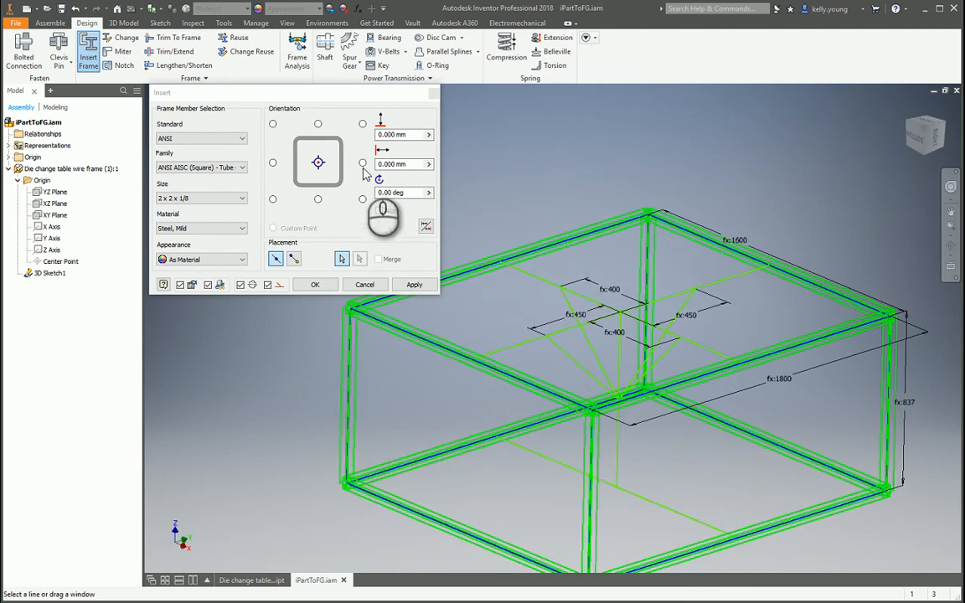
Anchor the tubes at the profile's lower-right corner and create the outer box frame as Frame0001.iam with skeleton Skeleton0001.ipt, accepting the default member names.
click(362, 199)
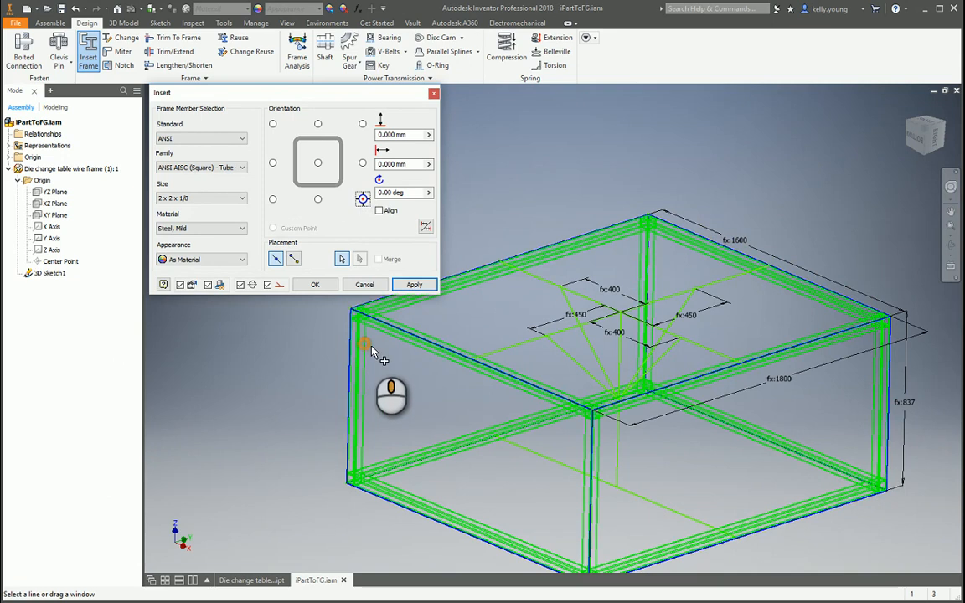
mouse_move(374, 352)
shift+middle_down()
mouse_move(414, 383)
mouse_move(343, 332)
mouse_move(331, 343)
mouse_move(362, 346)
mouse_move(366, 358)
shift+middle_up()
click(410, 285)
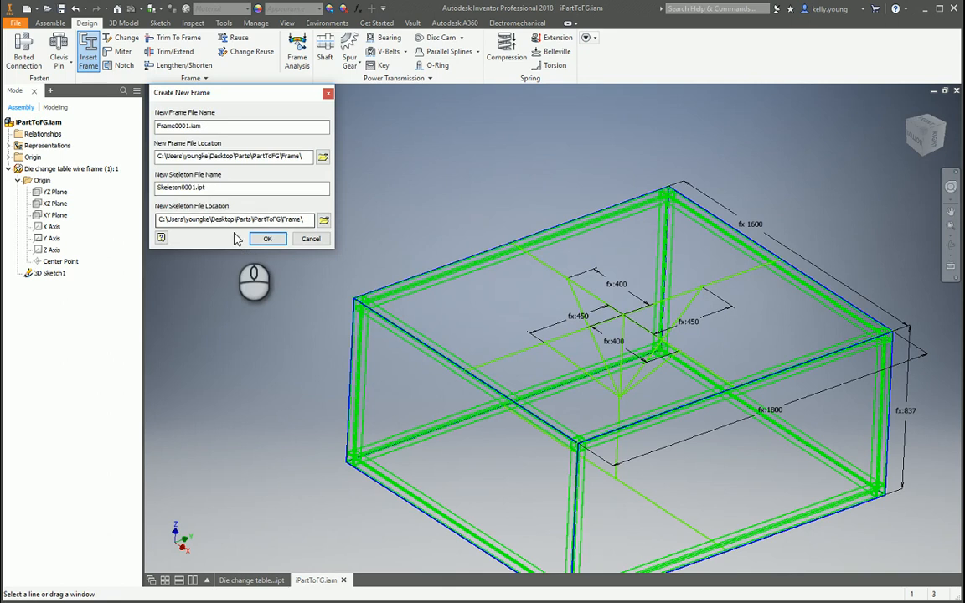
click(263, 237)
click(459, 296)
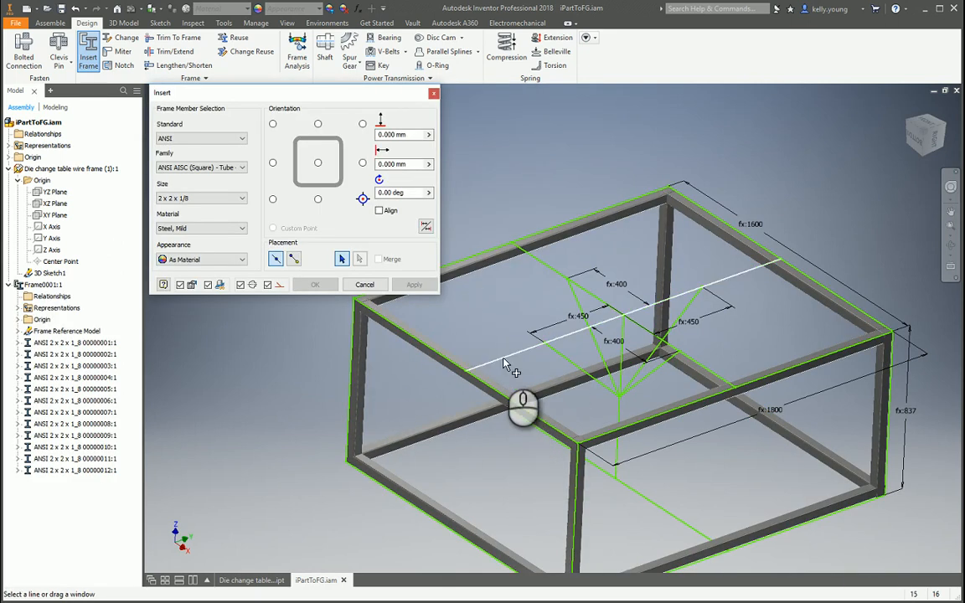
Insert a 2 x 2 x 1/8 tube on the upper centre line parallel to the 1800 mm side, anchored at the profile's bottom centre.
click(504, 360)
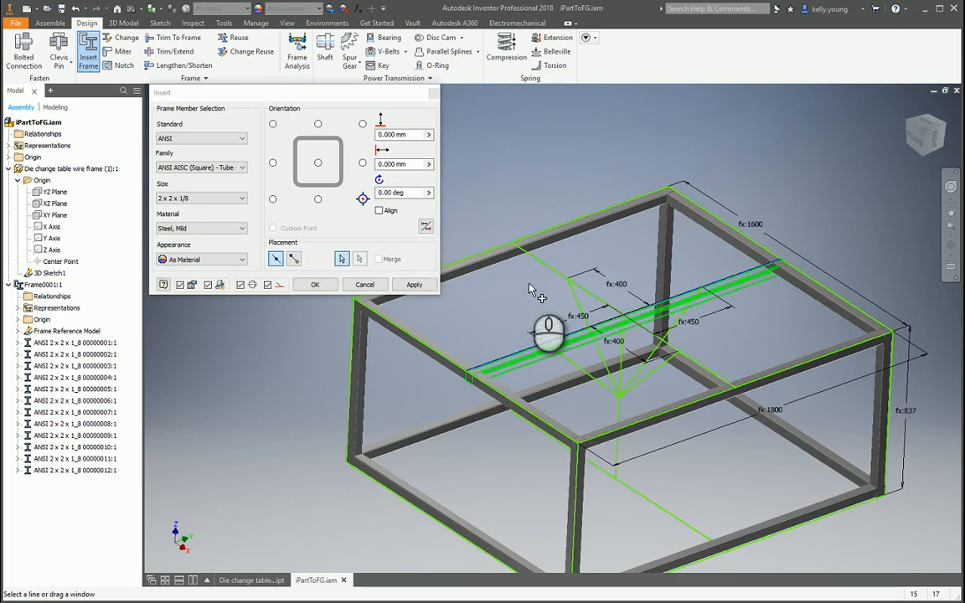
scroll(529, 290, up, 5)
click(318, 124)
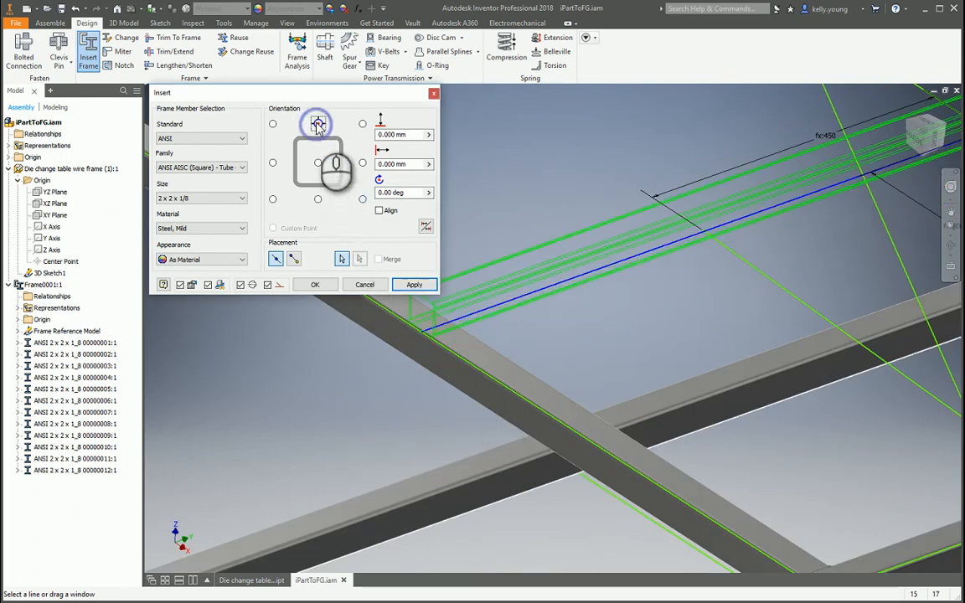
click(318, 200)
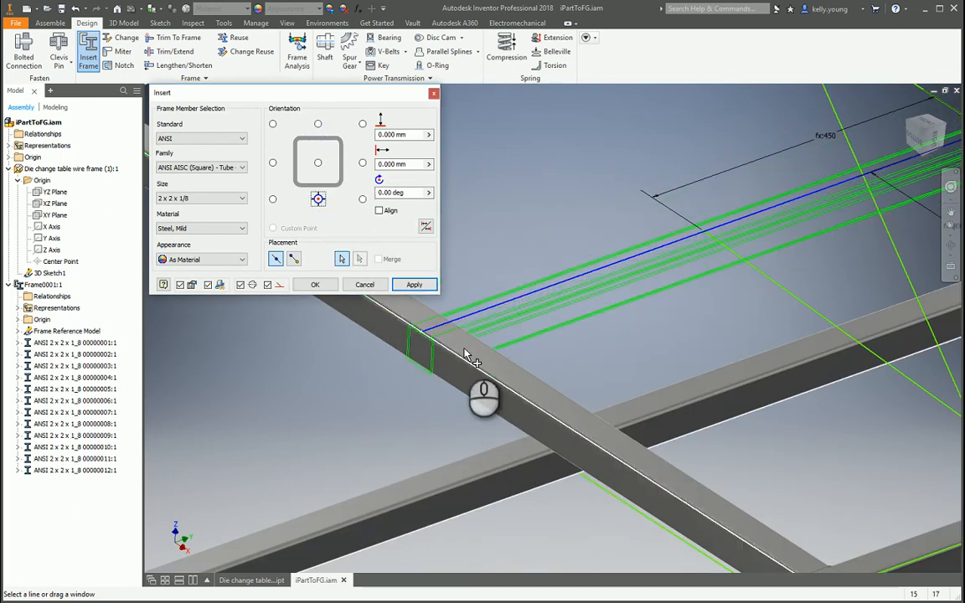
scroll(612, 234, down, 5)
click(597, 219)
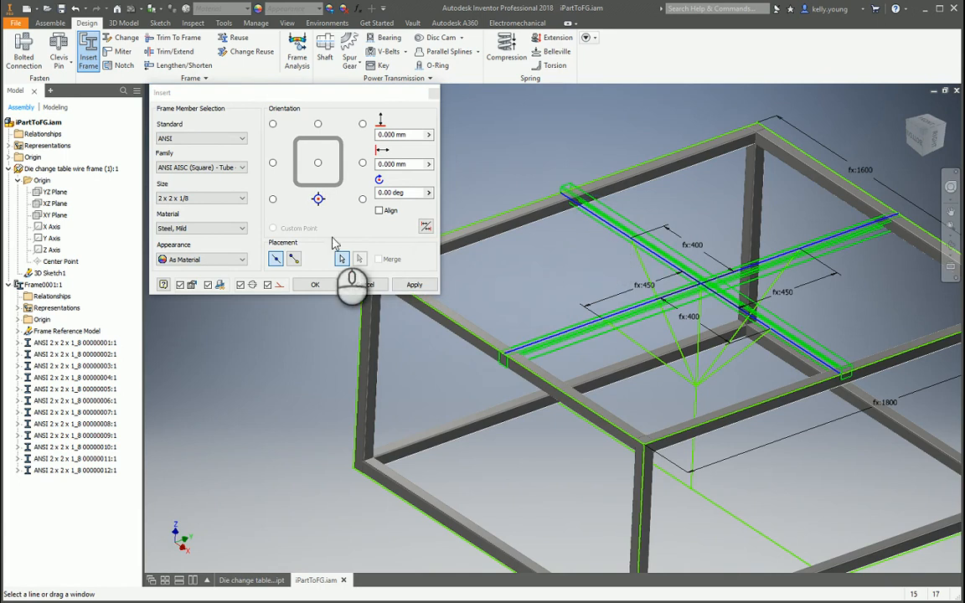
click(596, 221)
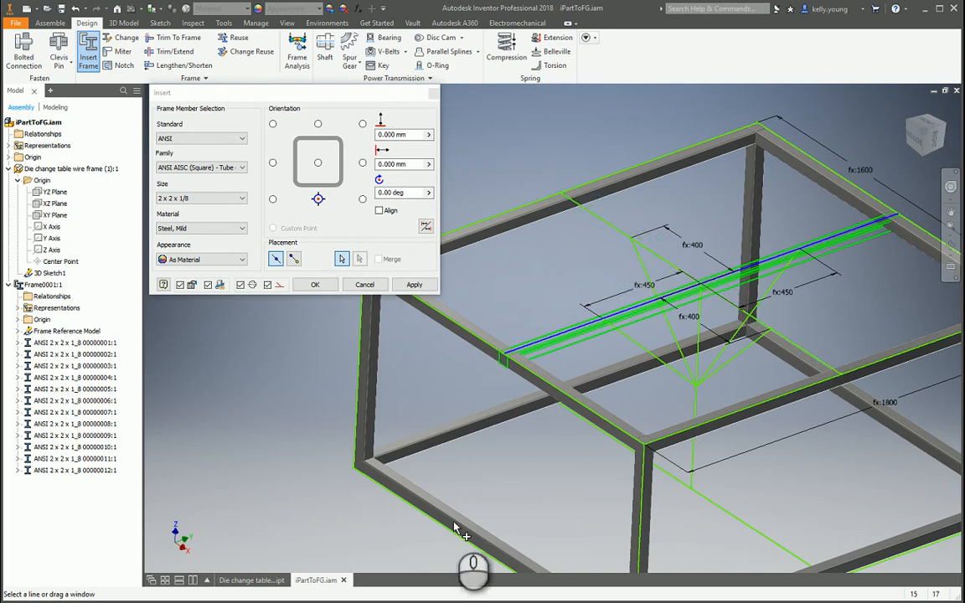
click(412, 285)
click(441, 294)
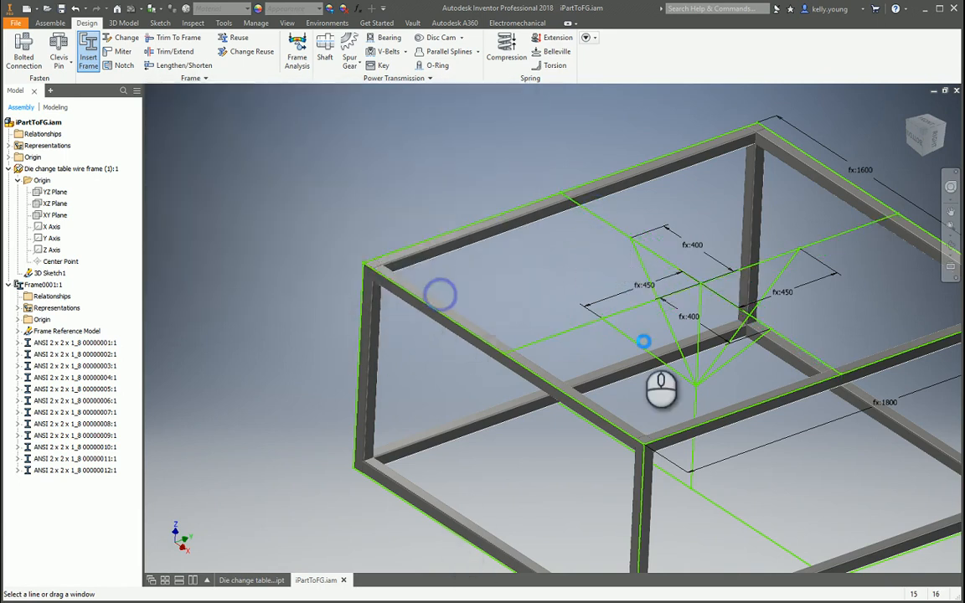
Insert a tube on the upper centre line parallel to the 1600 mm side, anchored at the middle of the profile's right side.
click(587, 205)
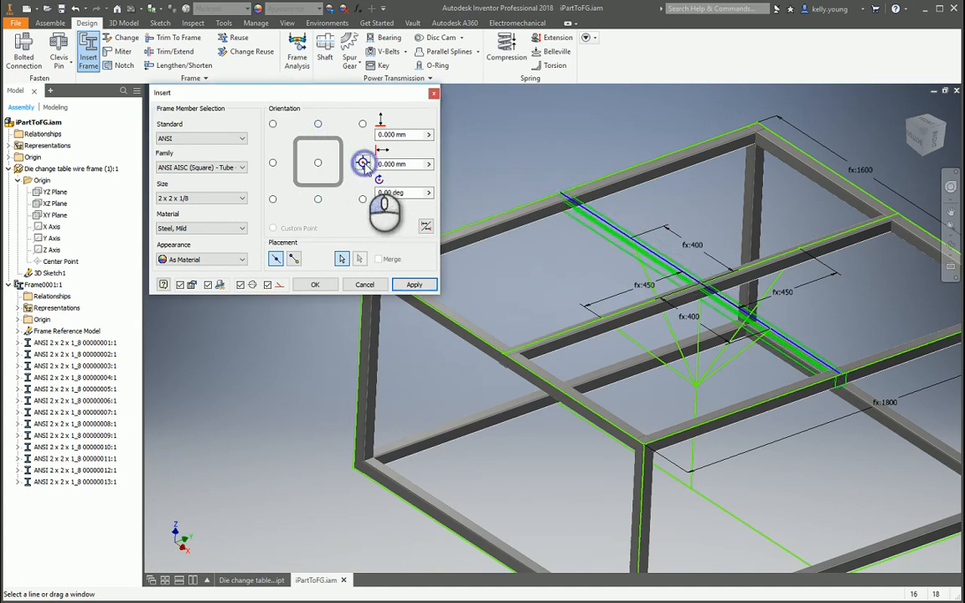
click(412, 285)
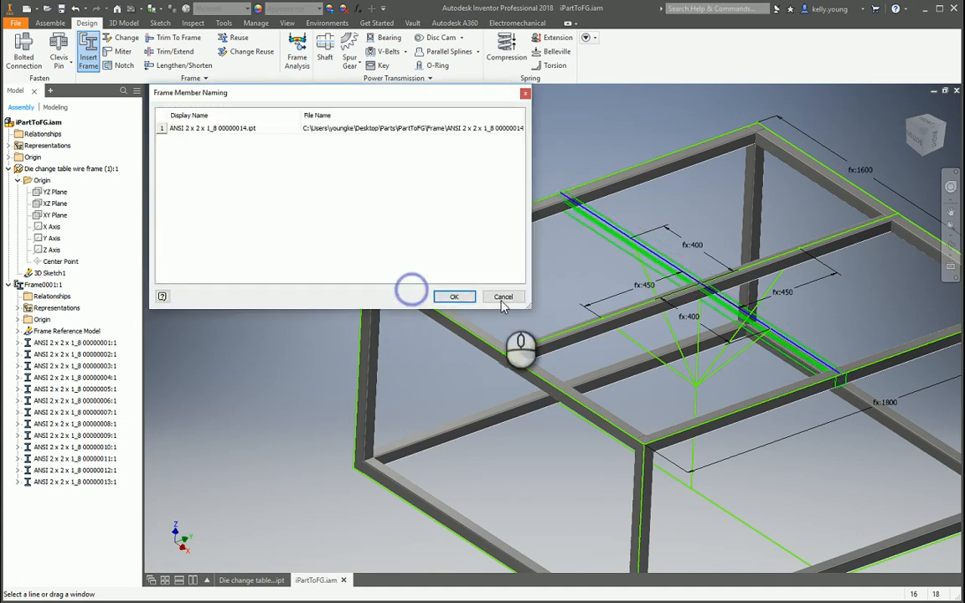
click(448, 295)
middle_drag(634, 366, 414, 204)
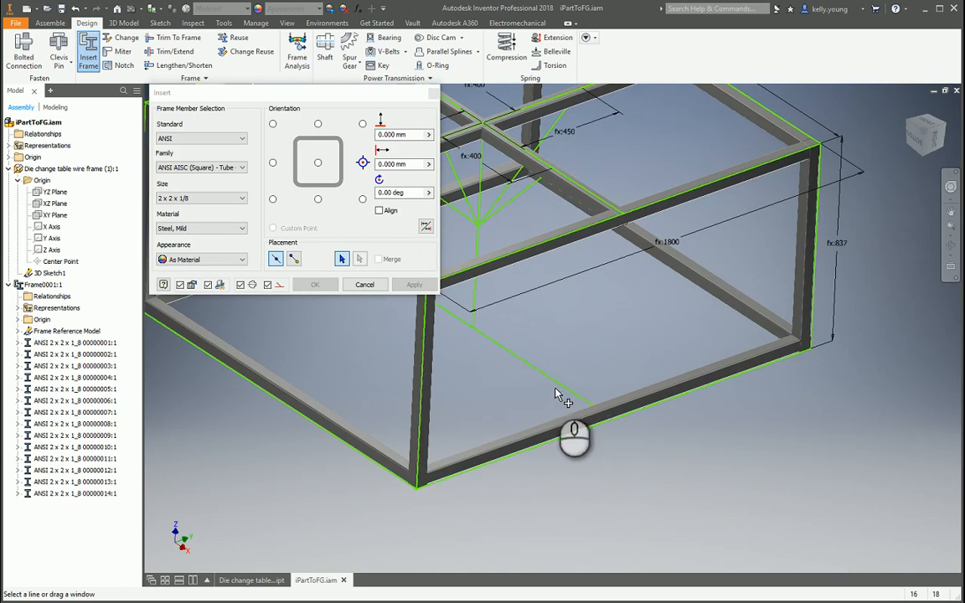
Insert a 2 x 2 x 1/8 tube on the lower centre line parallel to the 1600 mm side, accepting the default member name.
click(557, 385)
middle_drag(627, 356, 739, 423)
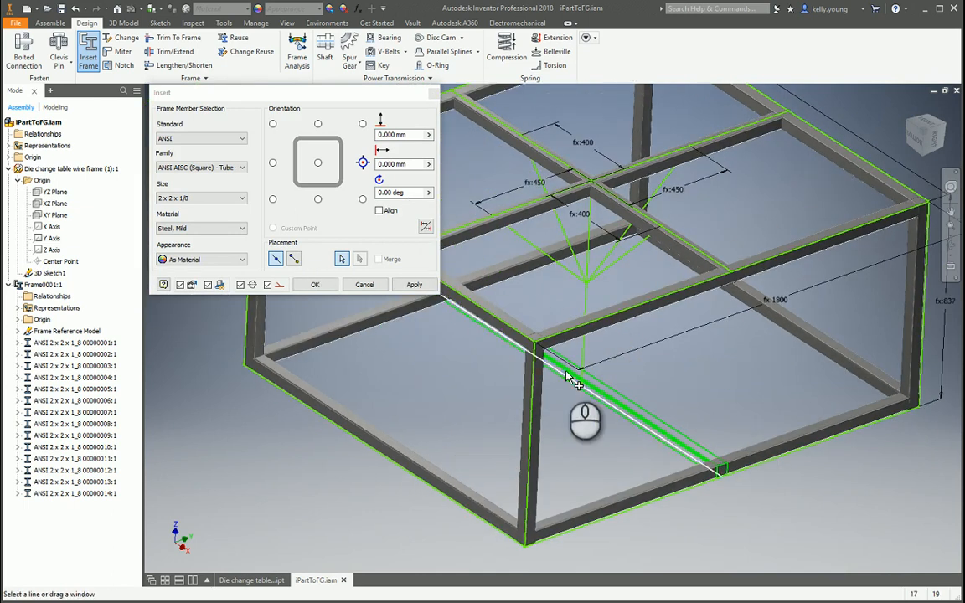
shift+middle_drag(562, 371, 405, 286)
click(454, 296)
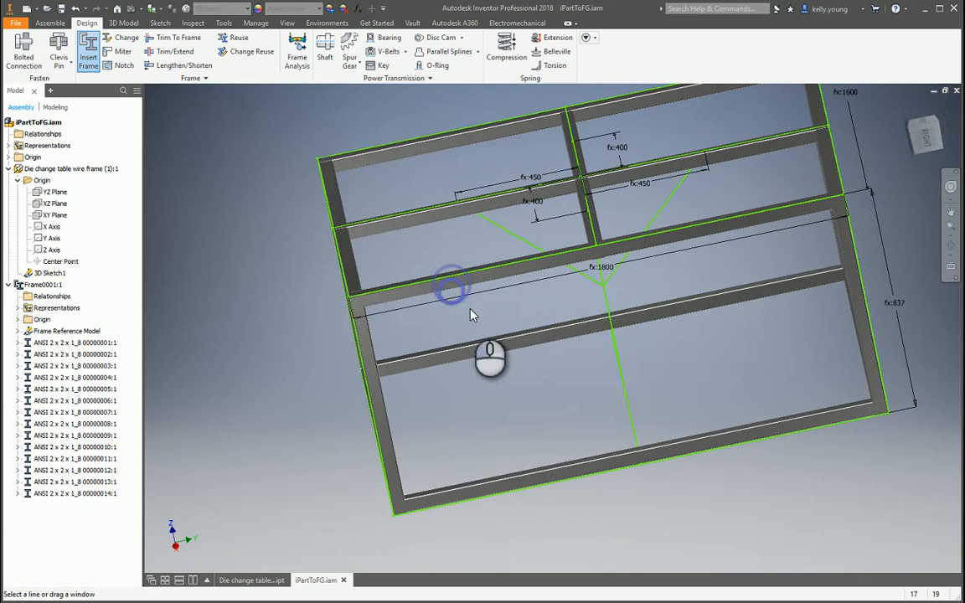
Insert a vertical tube on the central post line, anchored at the centre of the profile.
shift+middle_drag(517, 406, 582, 408)
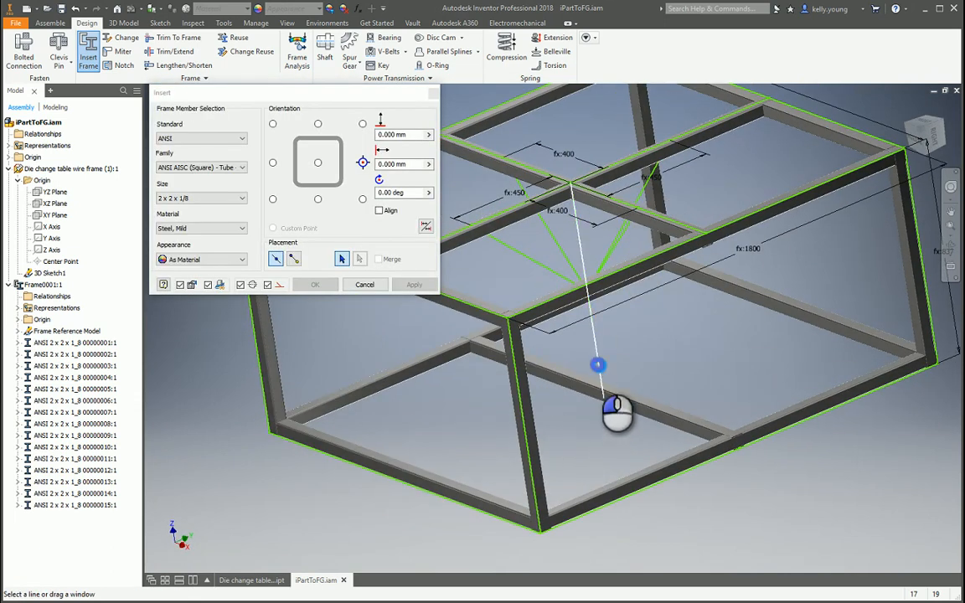
click(597, 364)
click(314, 162)
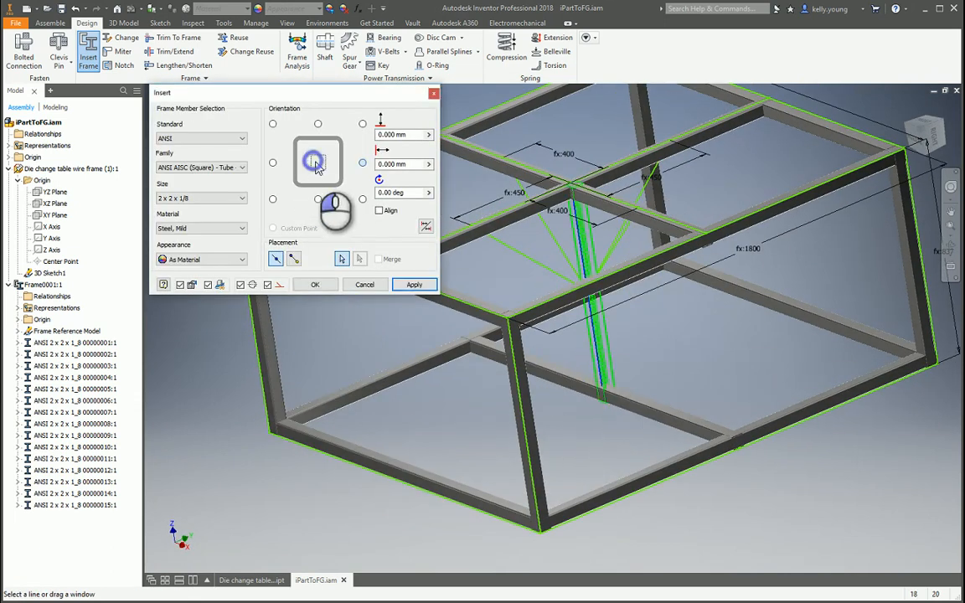
click(416, 285)
click(453, 297)
Insert the first diagonal brace tube along a 450 mm brace line, with its orientation aligned to a face of the centre post.
shift+middle_drag(474, 300, 633, 428)
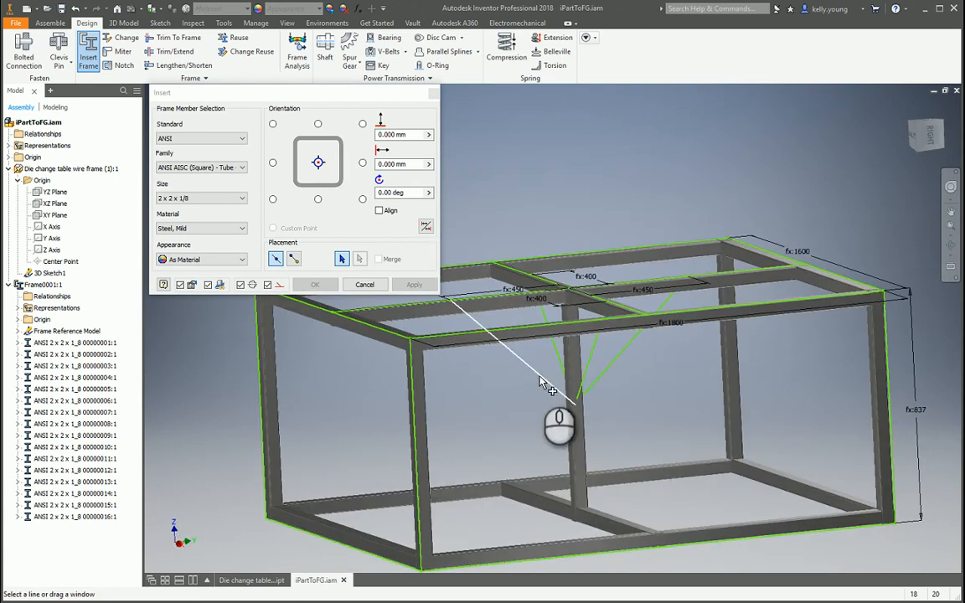
mouse_move(486, 405)
shift+middle_down()
mouse_move(582, 398)
mouse_move(594, 423)
mouse_move(537, 432)
mouse_move(501, 415)
shift+middle_up()
scroll(567, 397, down, 3)
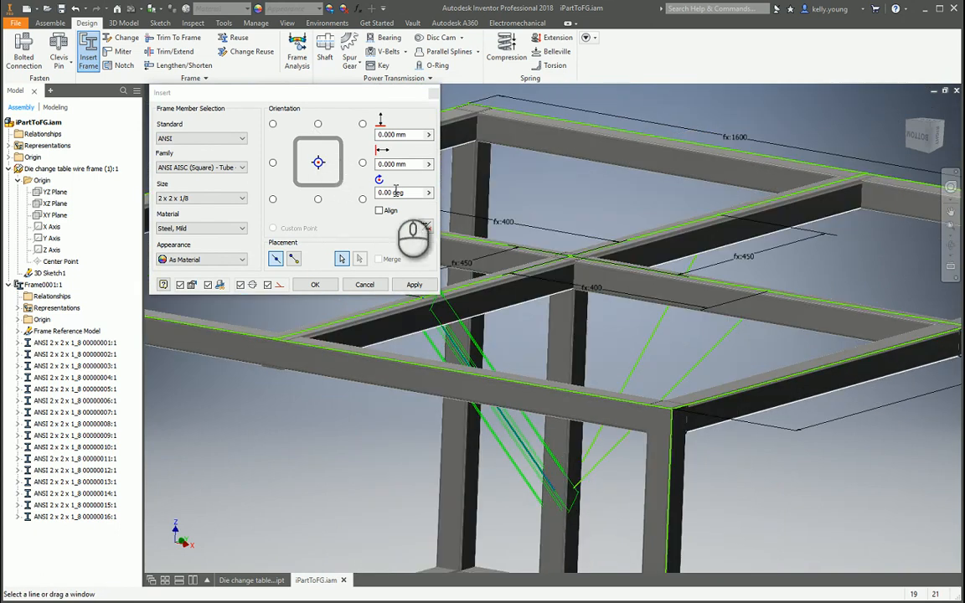
click(387, 212)
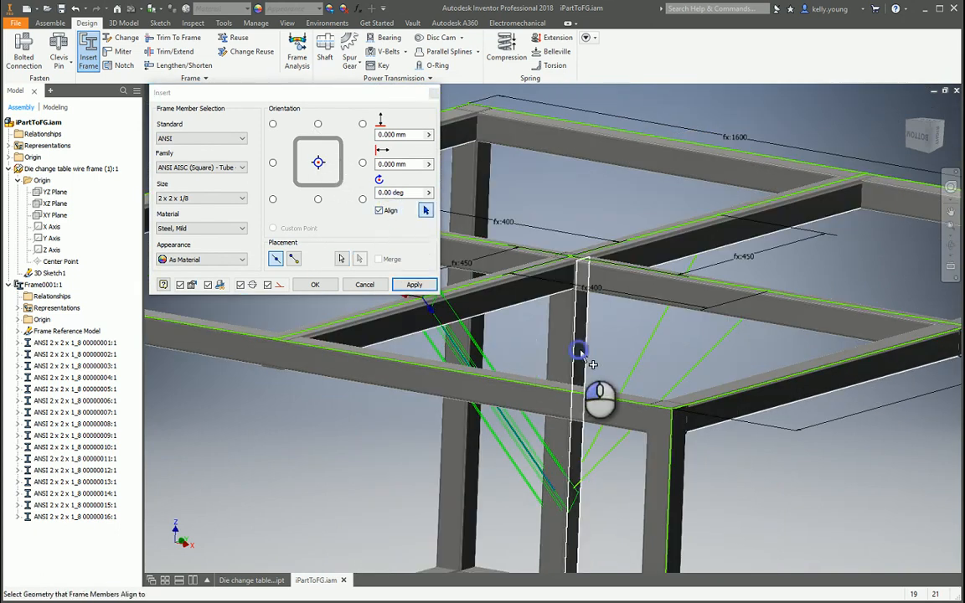
click(413, 308)
click(423, 286)
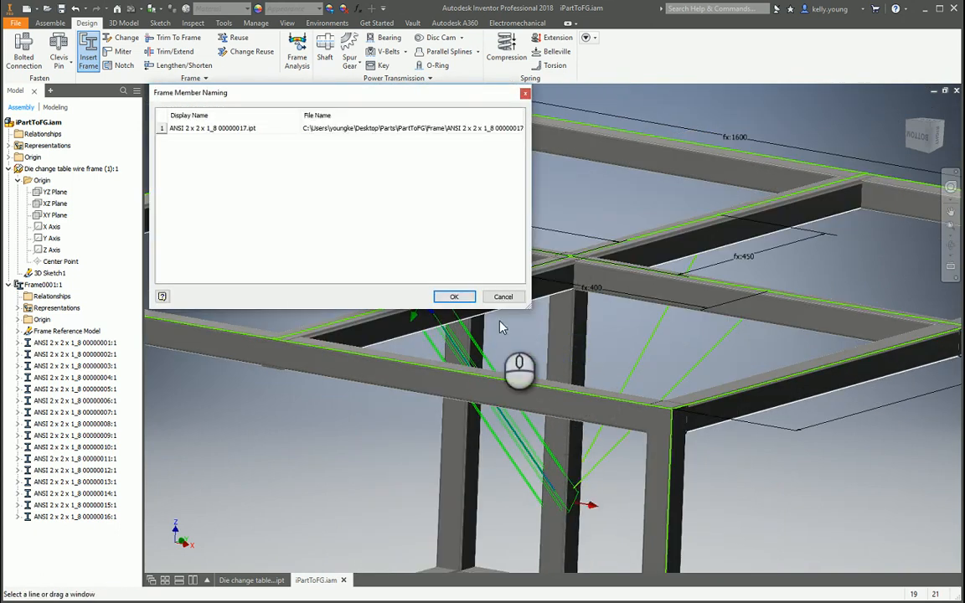
click(454, 297)
Insert a second diagonal brace on an adjacent 400 mm brace line, aligned to the centre post.
shift+middle_drag(584, 444, 615, 474)
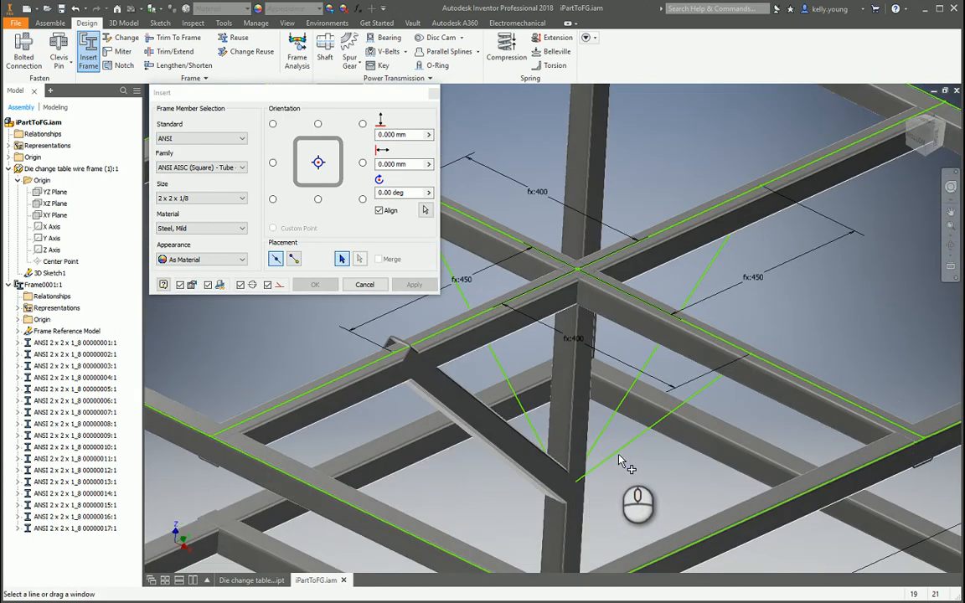
click(621, 456)
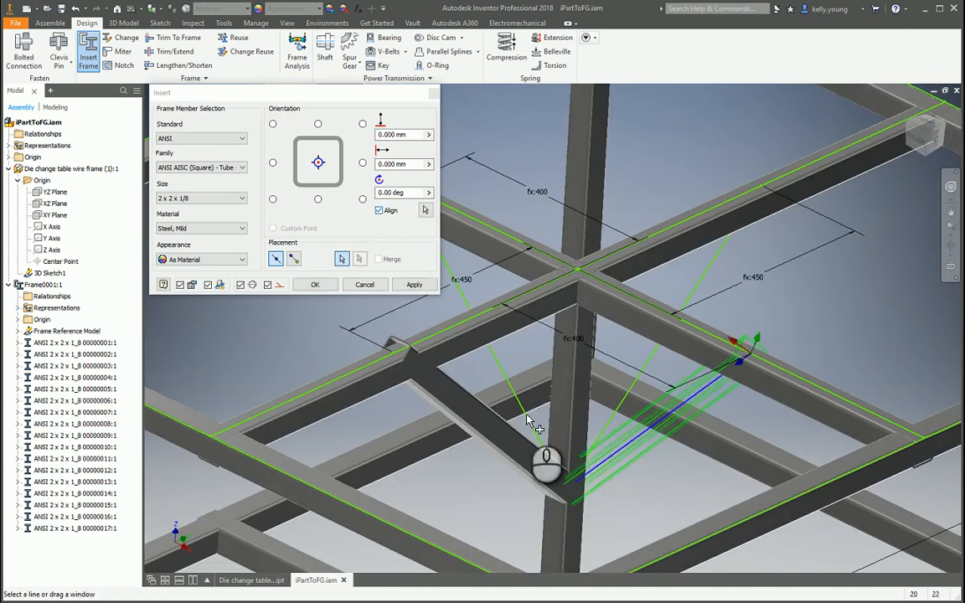
click(426, 210)
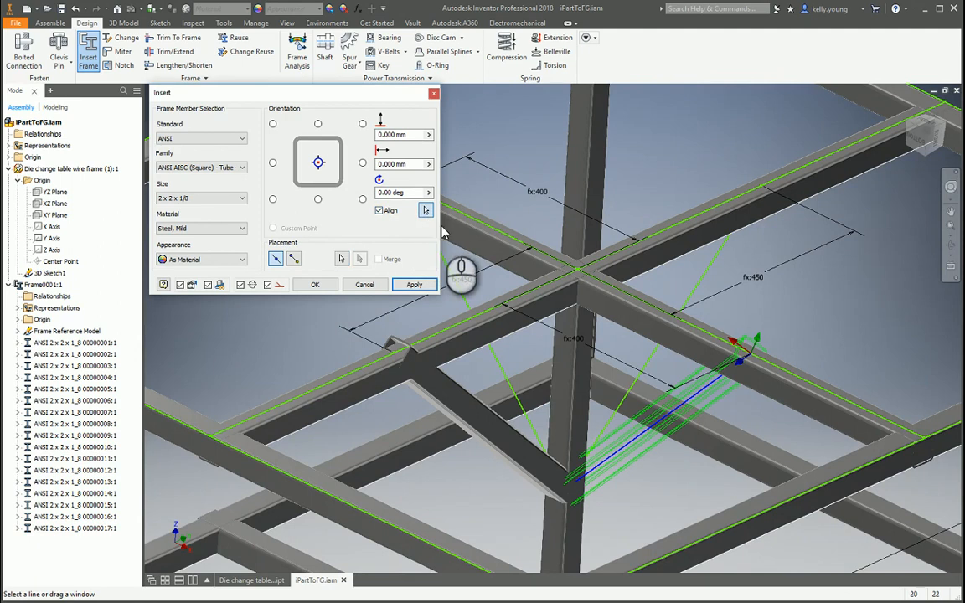
click(567, 403)
click(414, 285)
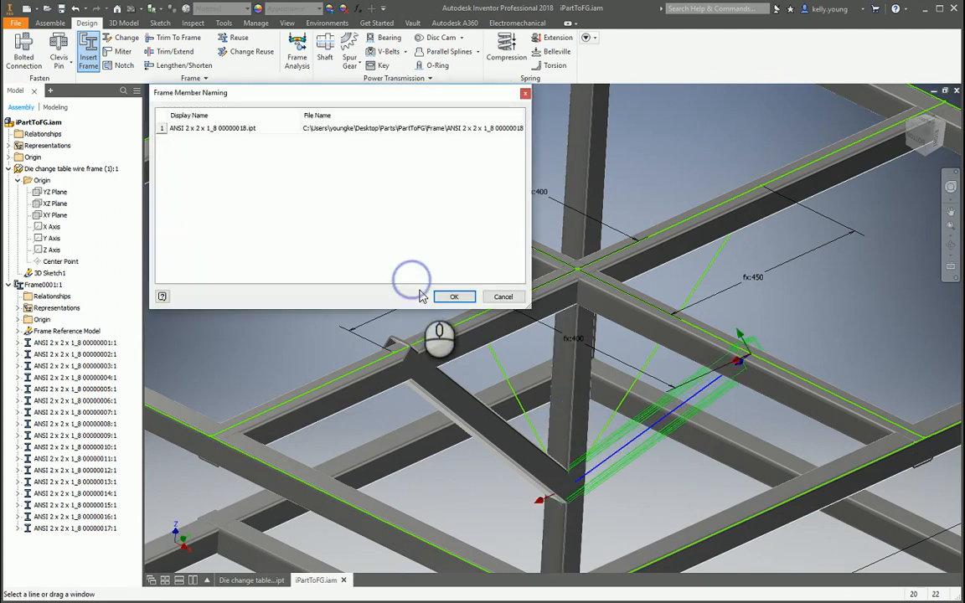
click(455, 298)
Insert a third diagonal brace on the opposite 400 mm brace line, aligned to the centre post.
shift+middle_drag(445, 456, 551, 442)
click(543, 453)
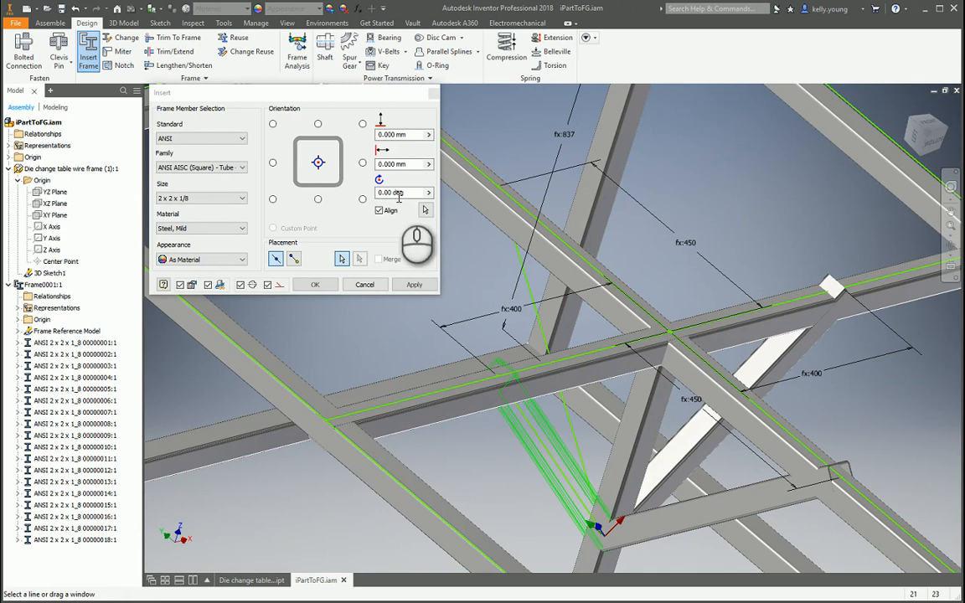
click(426, 210)
click(650, 454)
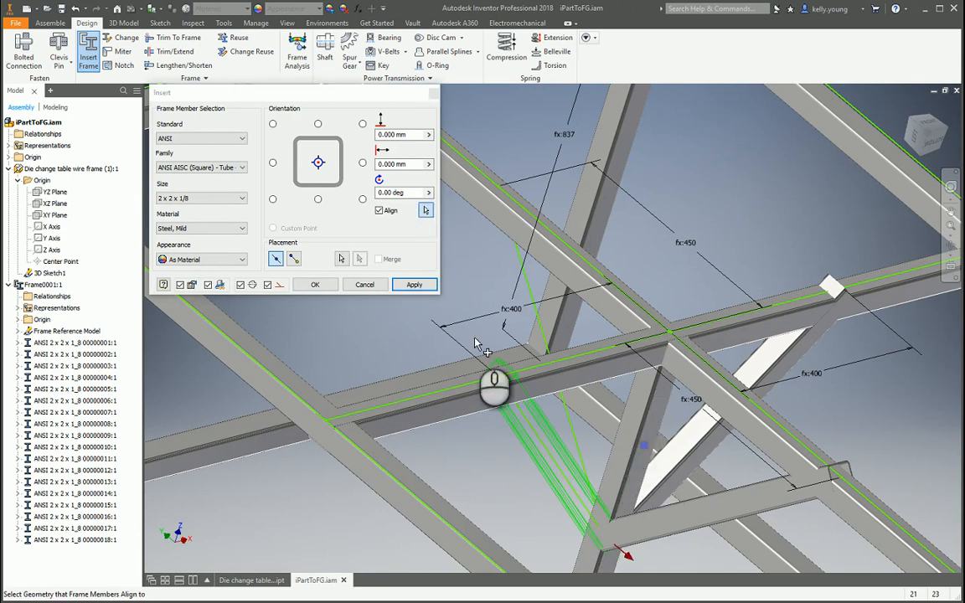
click(414, 284)
click(454, 296)
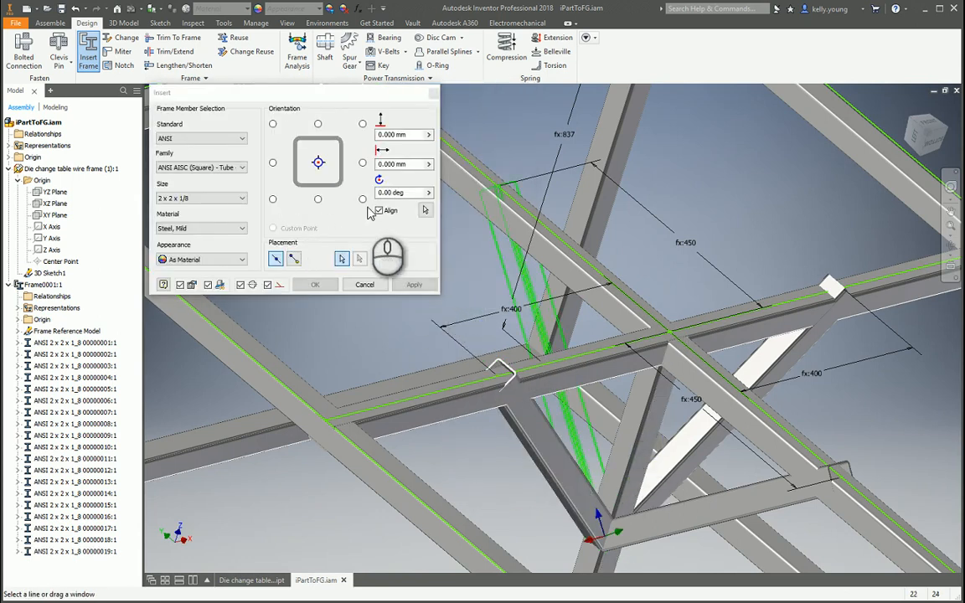
Align the tube on the last 450 mm brace line to the centre post, insert it and finish inserting frame members.
click(426, 211)
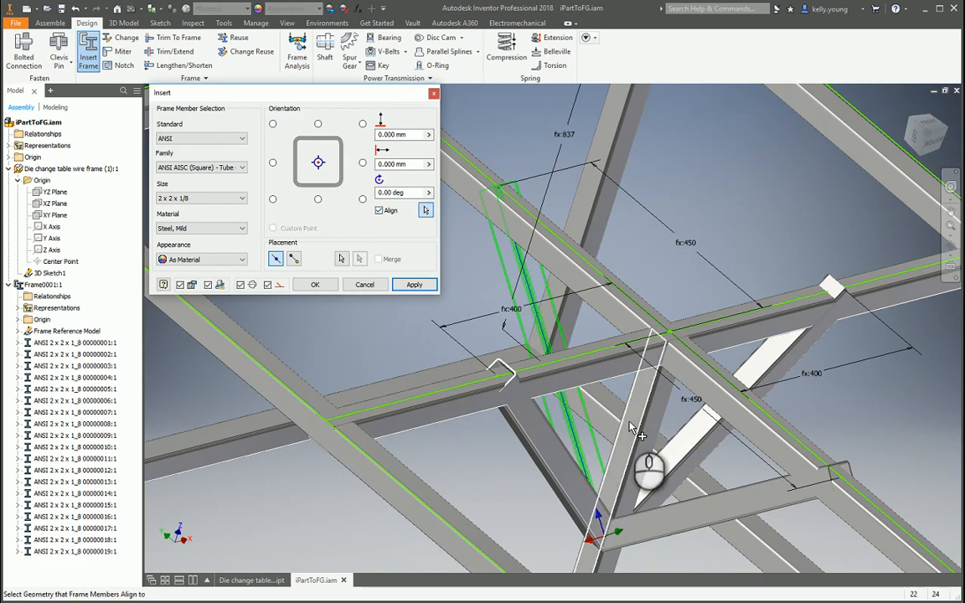
click(414, 284)
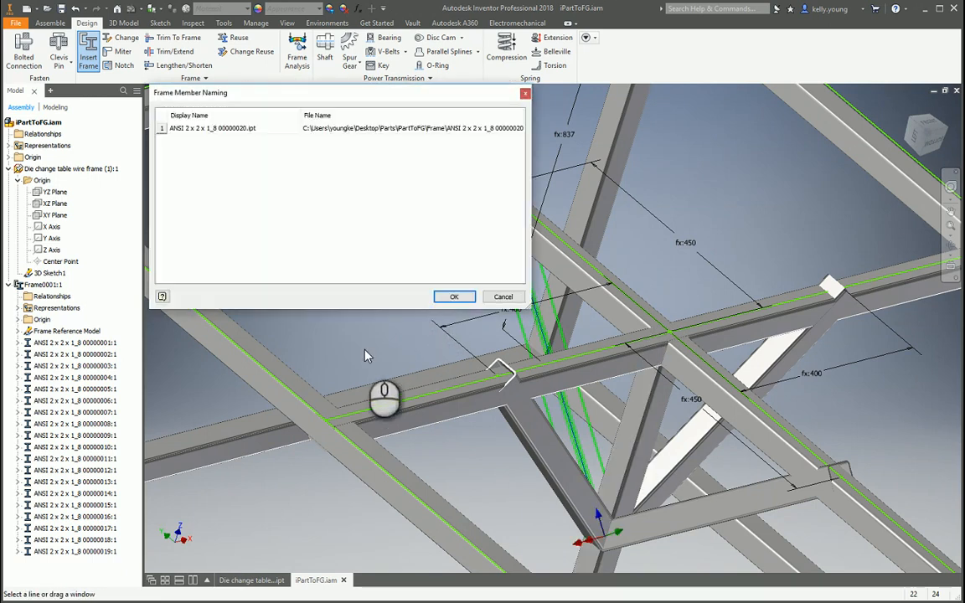
click(454, 296)
shift+middle_drag(491, 379, 538, 392)
scroll(565, 382, up, 4)
key(Escape)
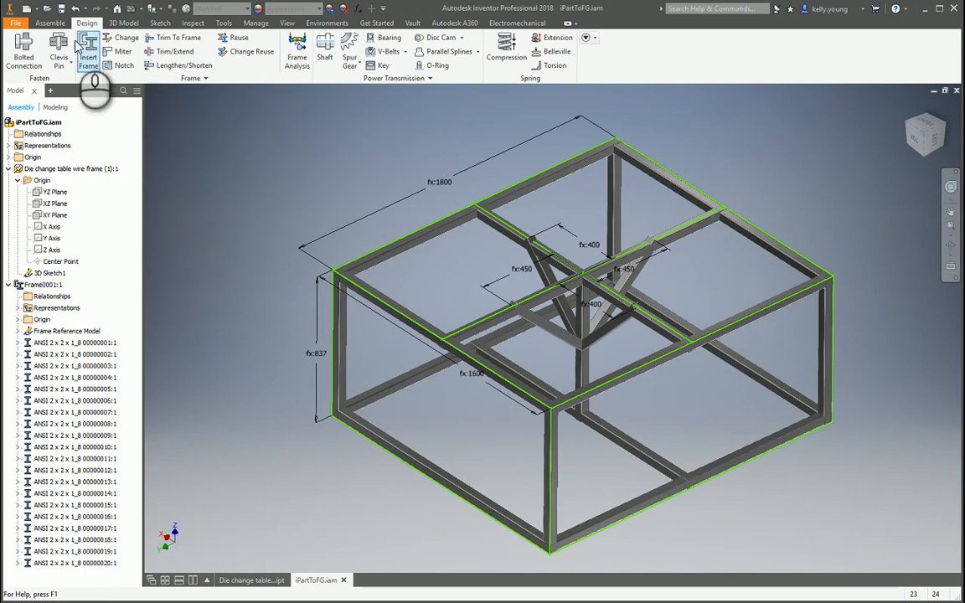
Trim the lower ends of the four corner posts and the centre post to the top face of a lower frame tube.
click(175, 51)
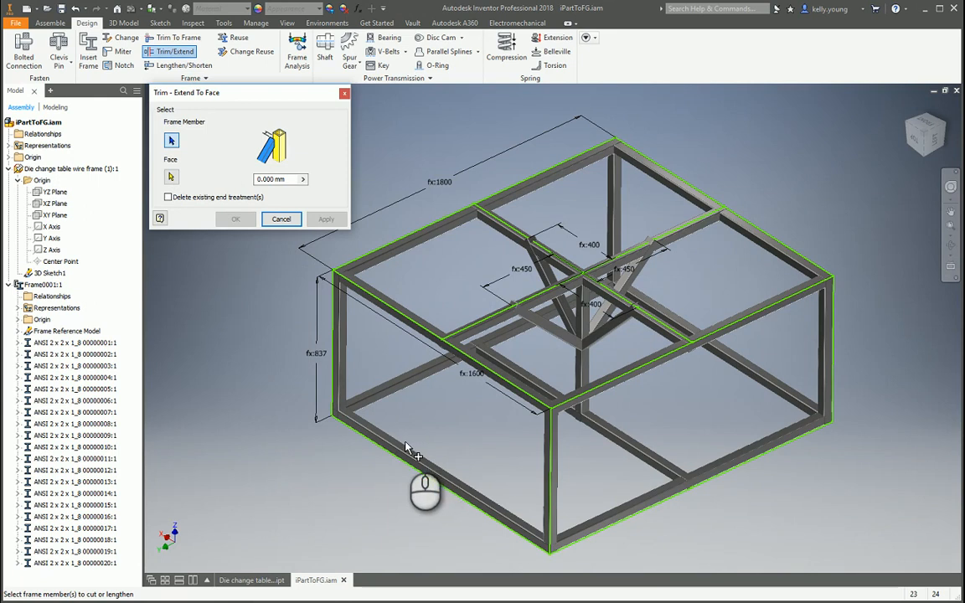
click(340, 365)
click(551, 494)
click(825, 351)
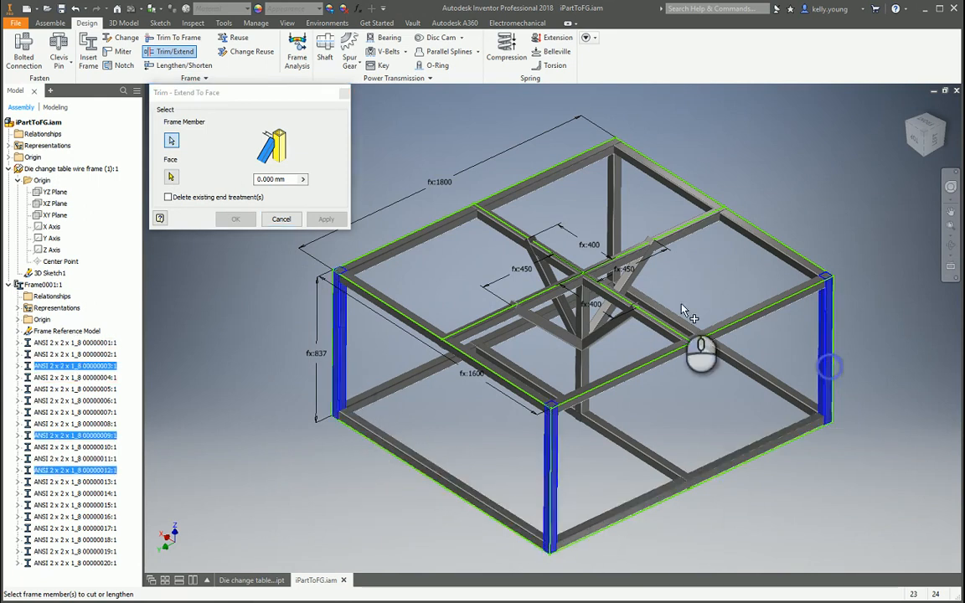
click(614, 201)
click(586, 366)
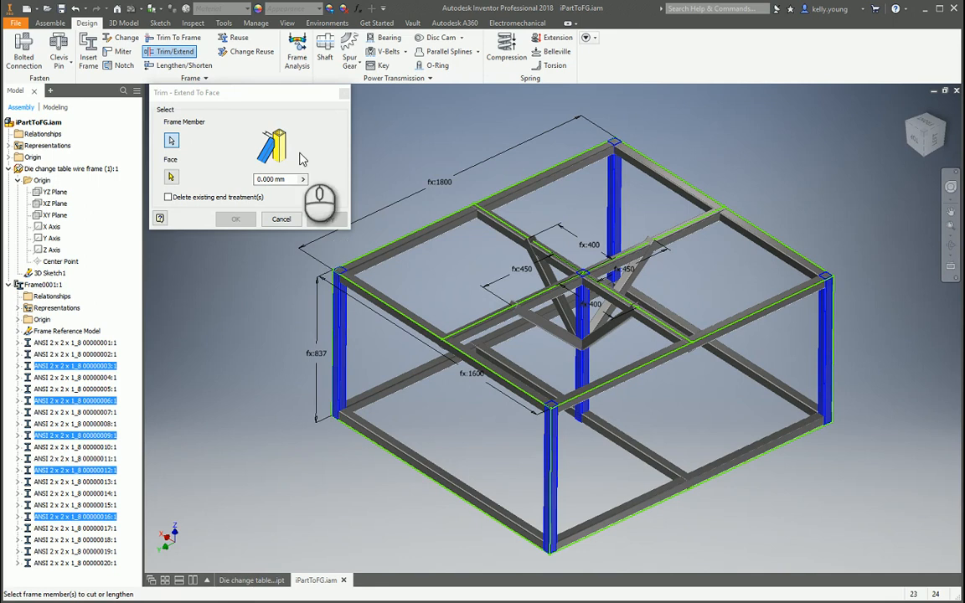
click(173, 177)
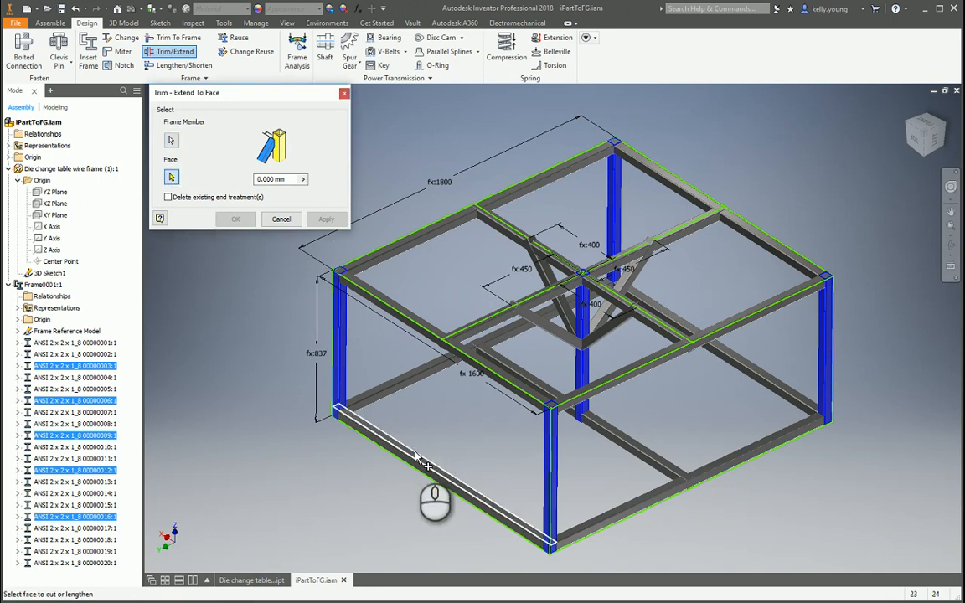
click(416, 456)
click(325, 219)
click(356, 442)
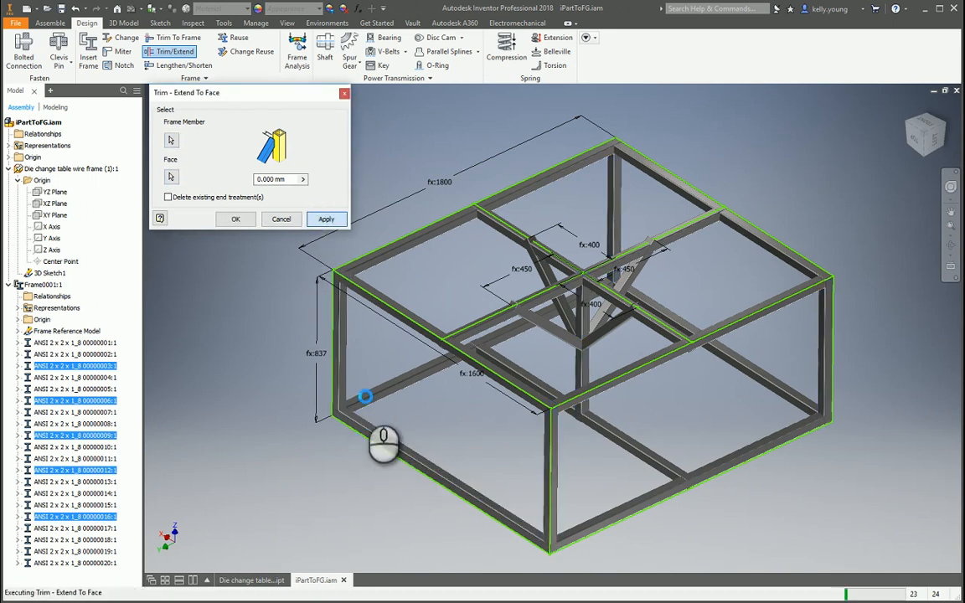
Trim the upper ends of the four corner posts and the centre post to the underside of an upper frame tube.
click(343, 339)
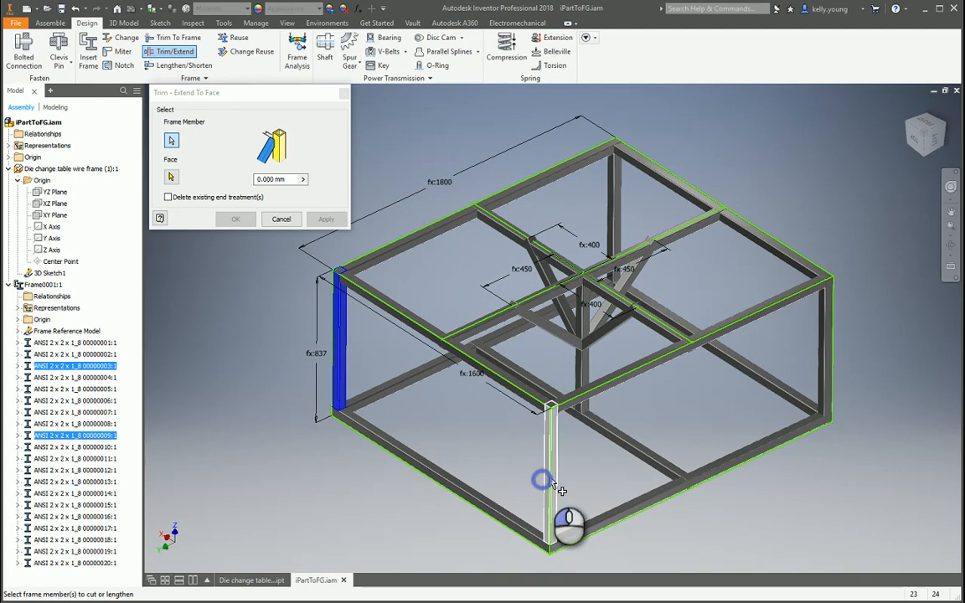
click(551, 469)
click(581, 351)
click(823, 369)
click(614, 197)
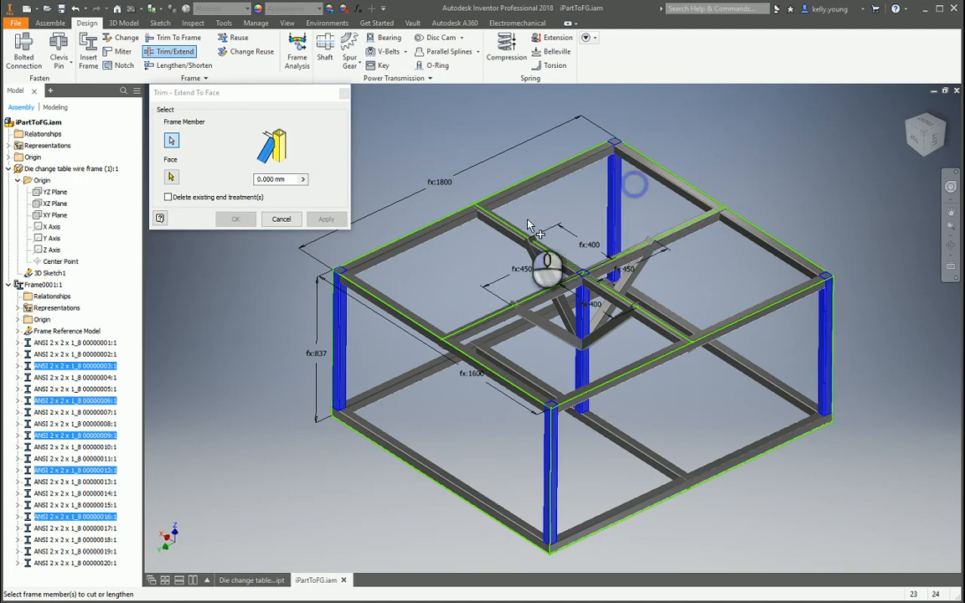
click(171, 177)
shift+middle_drag(391, 164, 418, 112)
scroll(385, 337, down, 5)
click(386, 343)
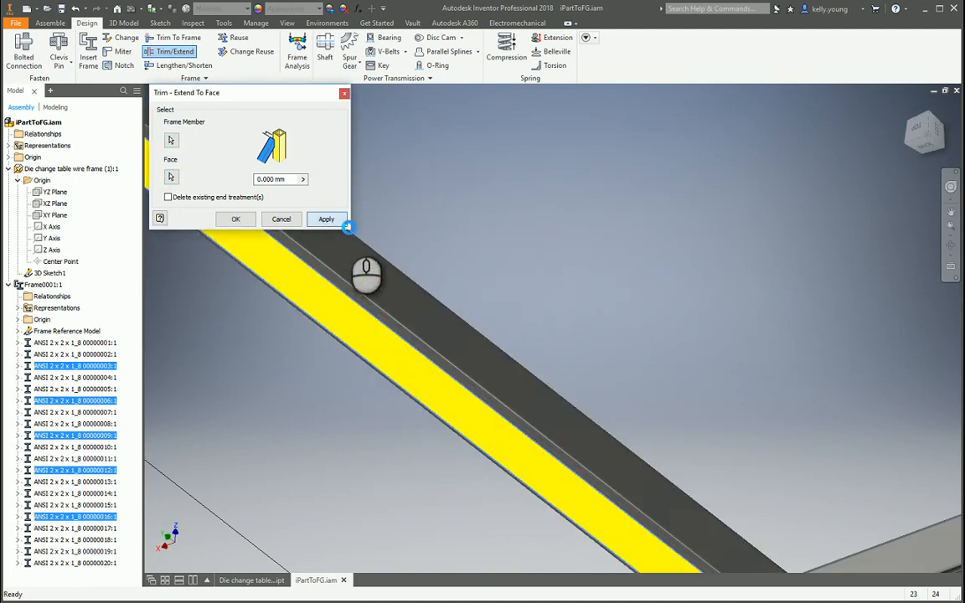
click(342, 221)
scroll(472, 267, up, 5)
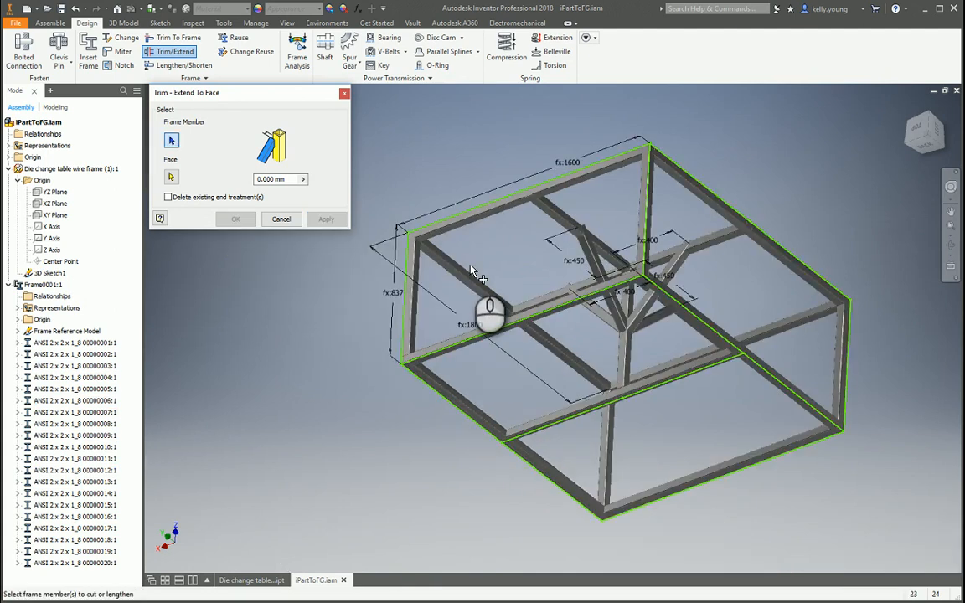
scroll(425, 235, down, 3)
shift+middle_drag(418, 291, 459, 377)
scroll(459, 376, up, 3)
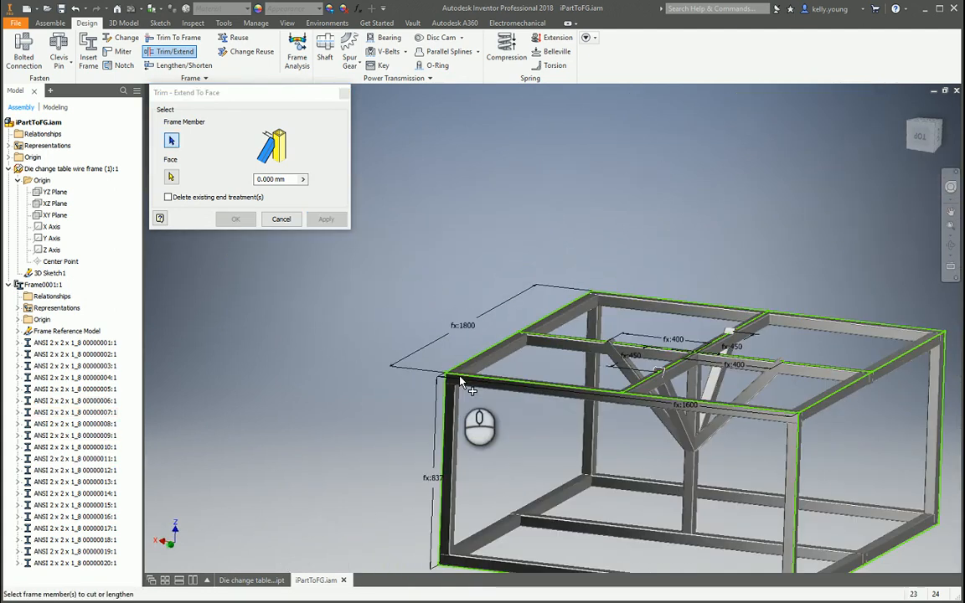
shift+middle_drag(528, 404, 403, 431)
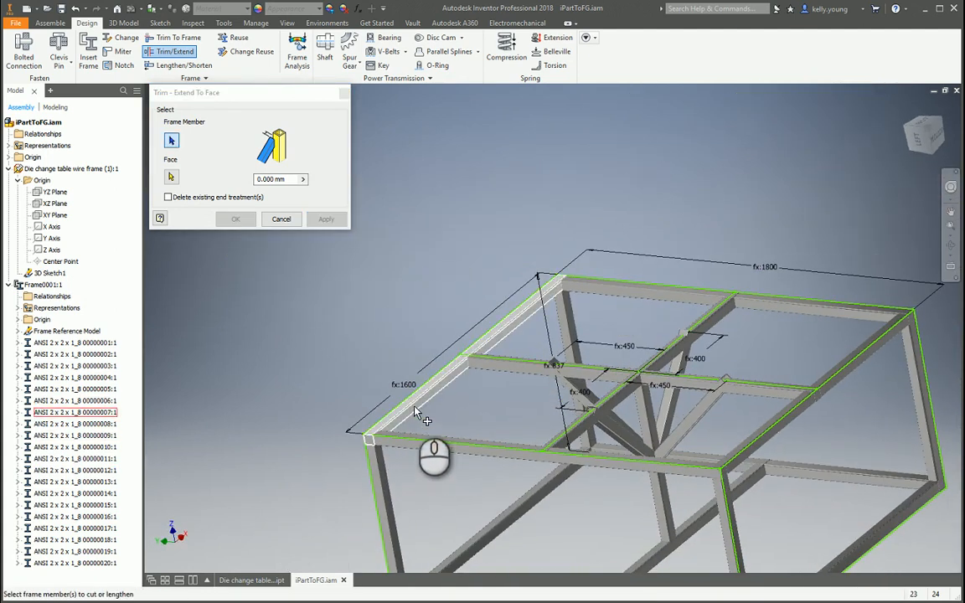
click(410, 407)
click(281, 217)
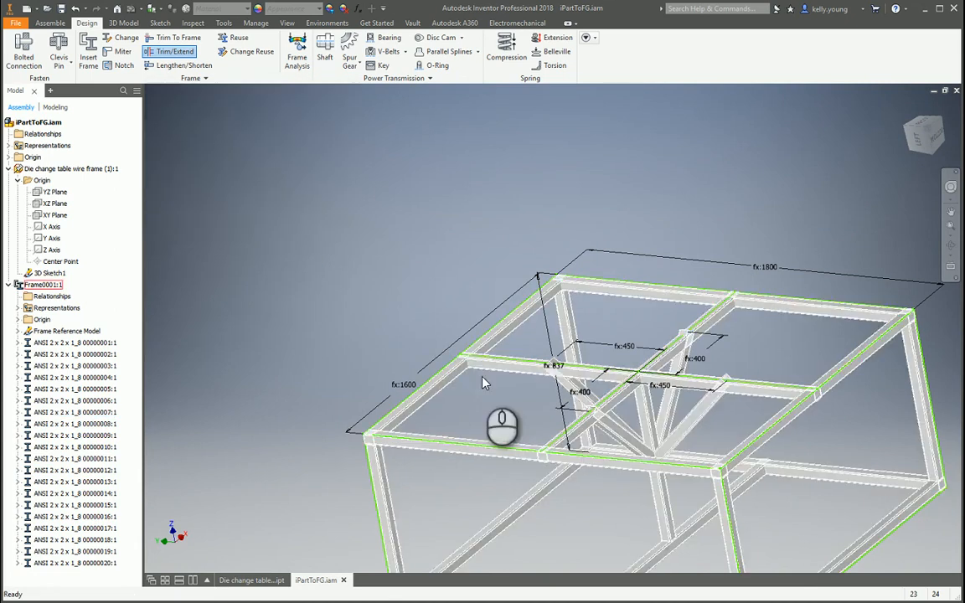
Trim the three upper tubes parallel to the 1800 mm side to the inner face of the adjoining 1600 mm side tube.
key(Return)
click(475, 443)
click(505, 363)
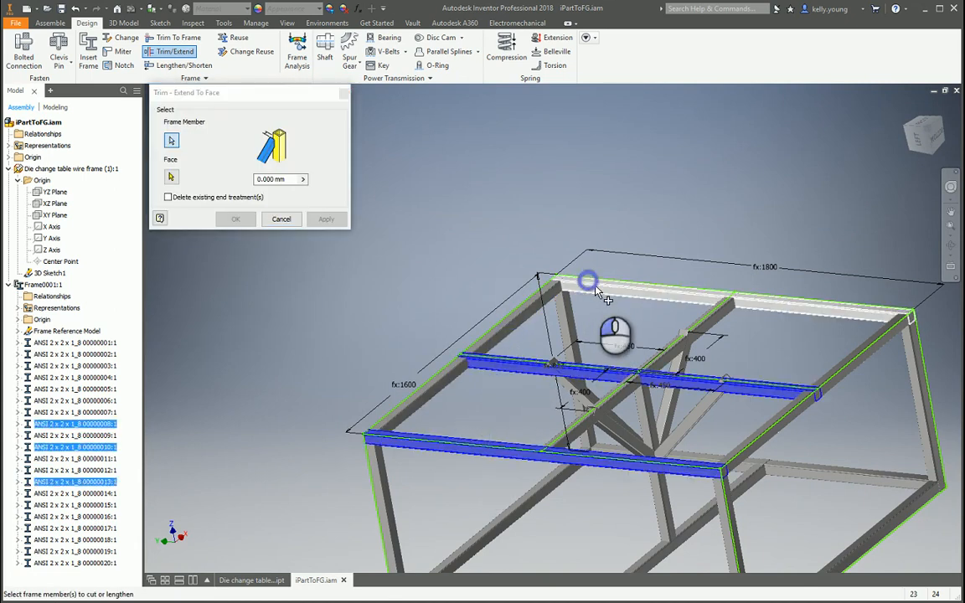
click(578, 285)
click(174, 178)
scroll(410, 420, up, 3)
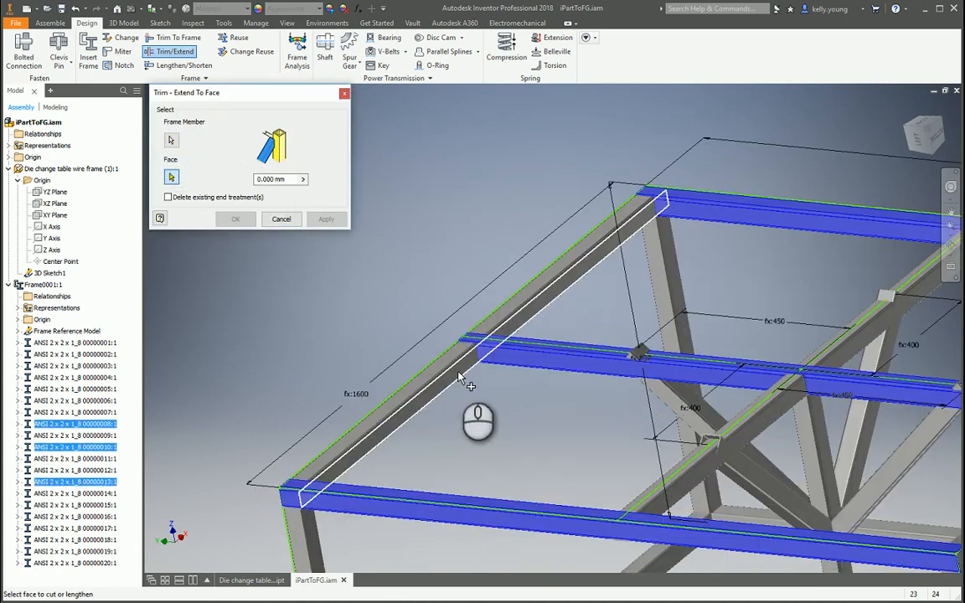
click(459, 379)
click(326, 218)
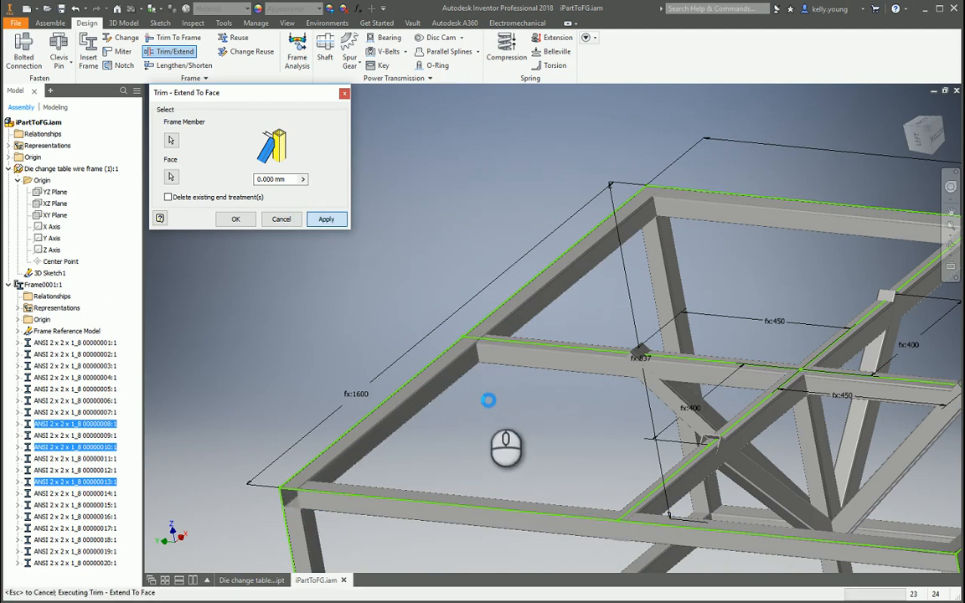
Trim the other ends of the three upper tubes parallel to the 1800 mm side to the inner face of the opposite 1600 mm side tube.
click(384, 482)
click(485, 350)
click(697, 211)
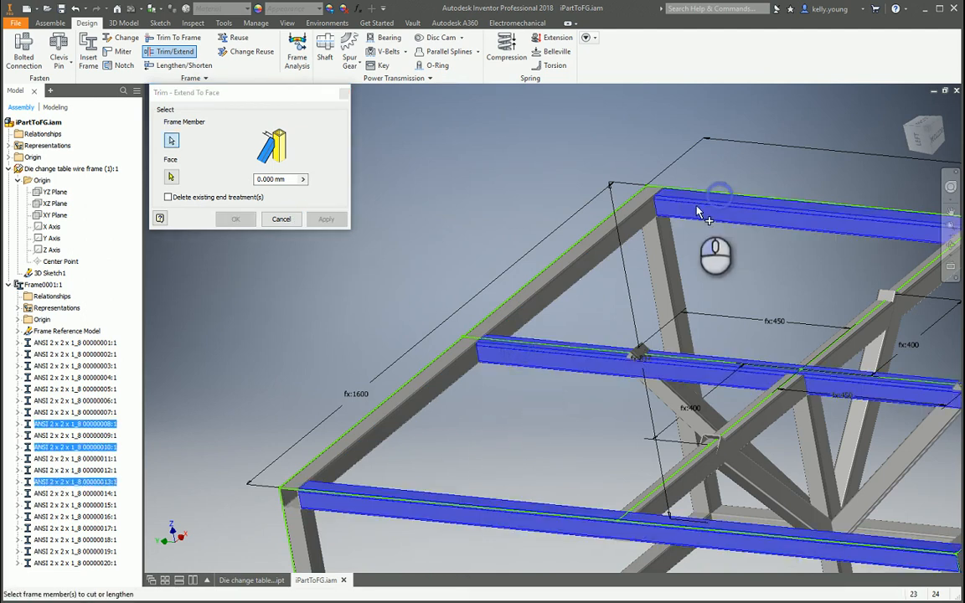
scroll(459, 241, down, 4)
shift+middle_drag(461, 243, 652, 263)
scroll(689, 222, up, 4)
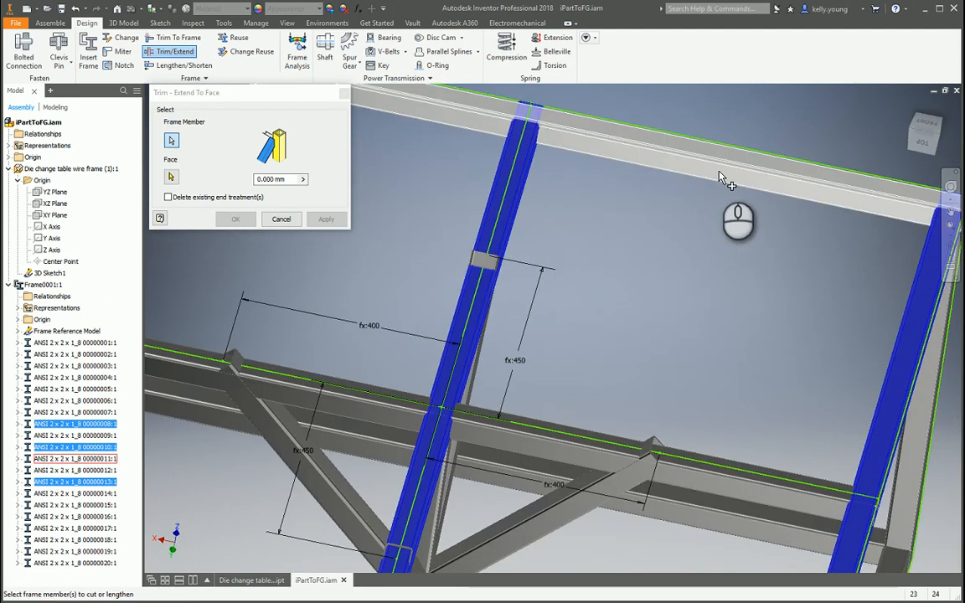
click(685, 167)
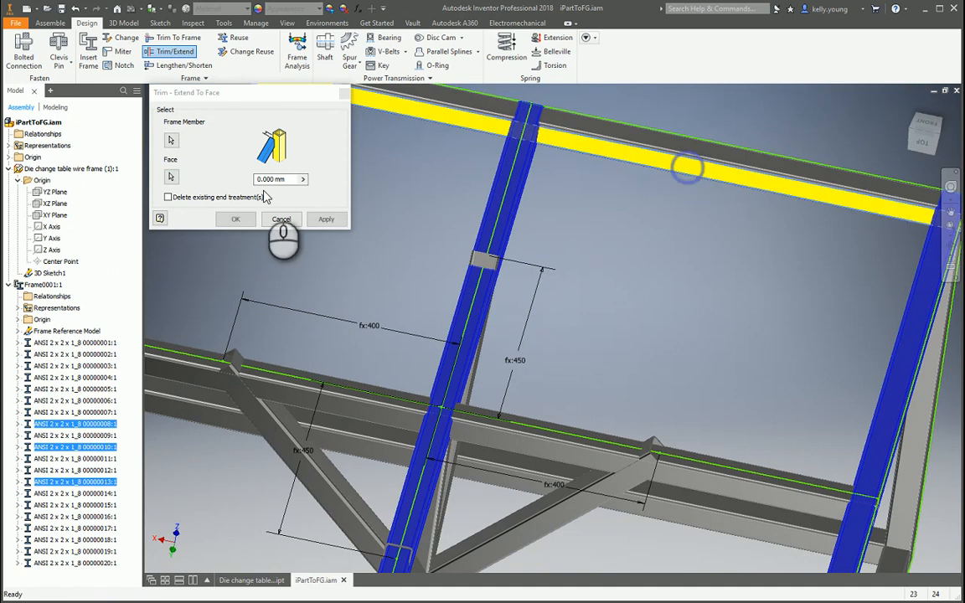
click(323, 218)
Trim one end of the upper middle tube parallel to the 1600 mm side to the inner face of the adjoining 1800 mm side tube.
scroll(599, 262, down, 4)
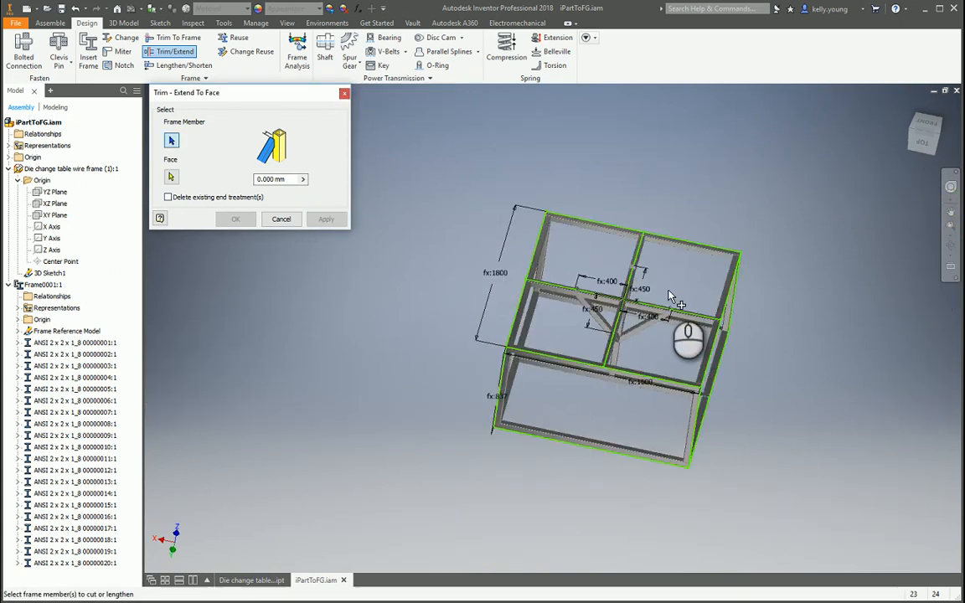
shift+middle_drag(599, 262, 553, 282)
scroll(553, 263, up, 4)
click(561, 264)
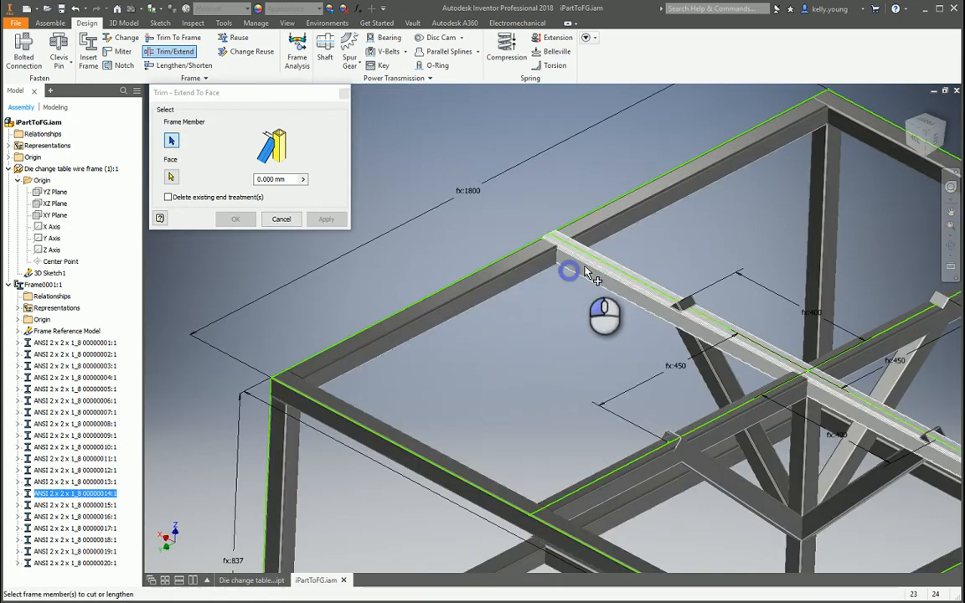
click(172, 179)
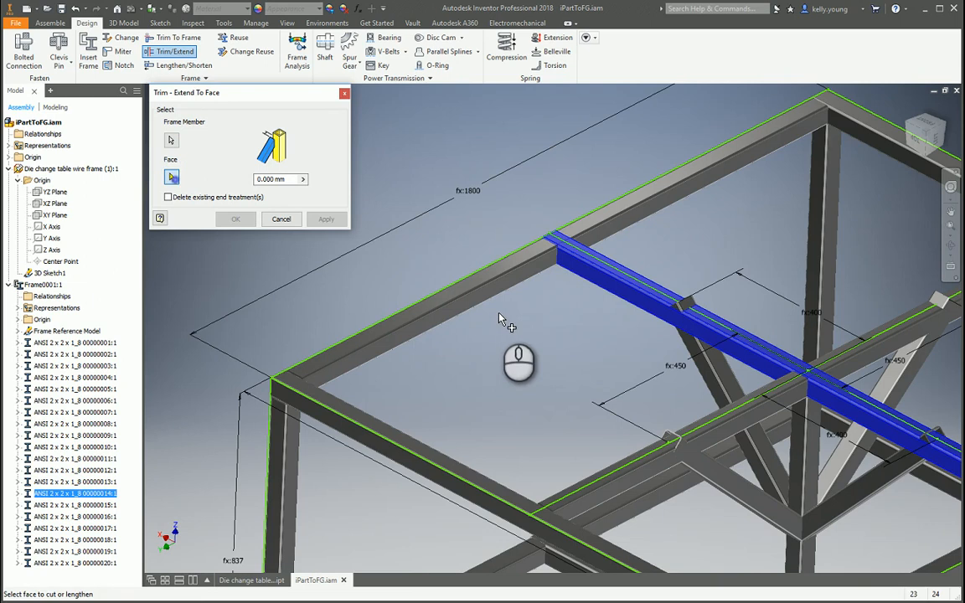
click(325, 220)
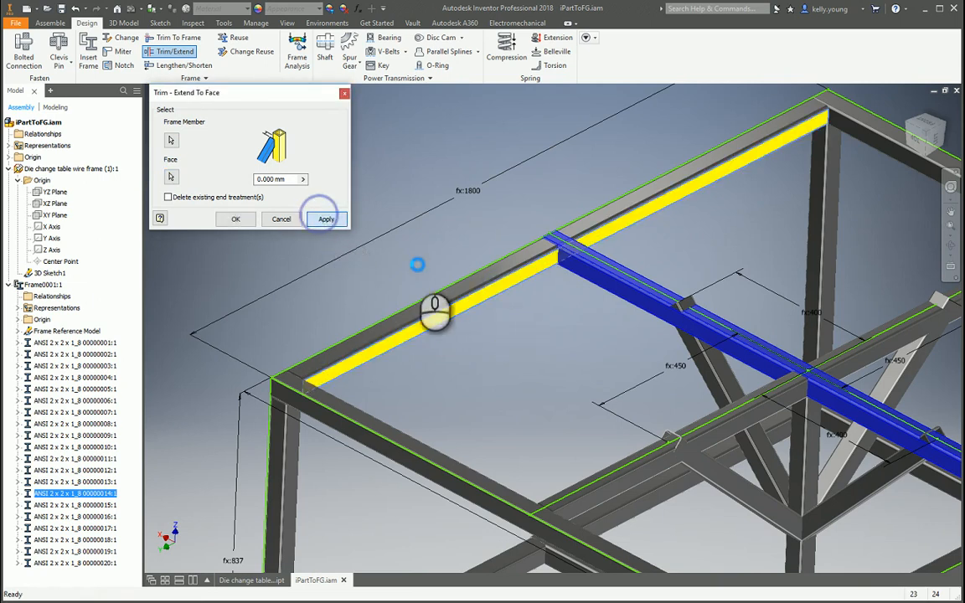
Trim the other end of the upper middle cross tube to the inner face of the opposite 1800 mm side tube.
scroll(586, 351, down, 4)
shift+middle_drag(664, 366, 734, 305)
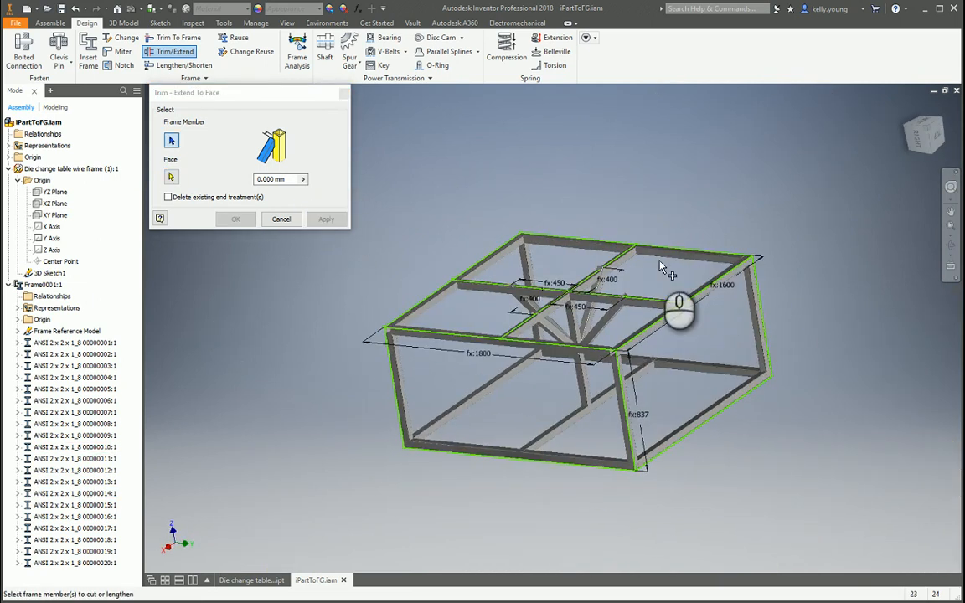
scroll(634, 254, up, 4)
click(696, 251)
key(Escape)
click(592, 267)
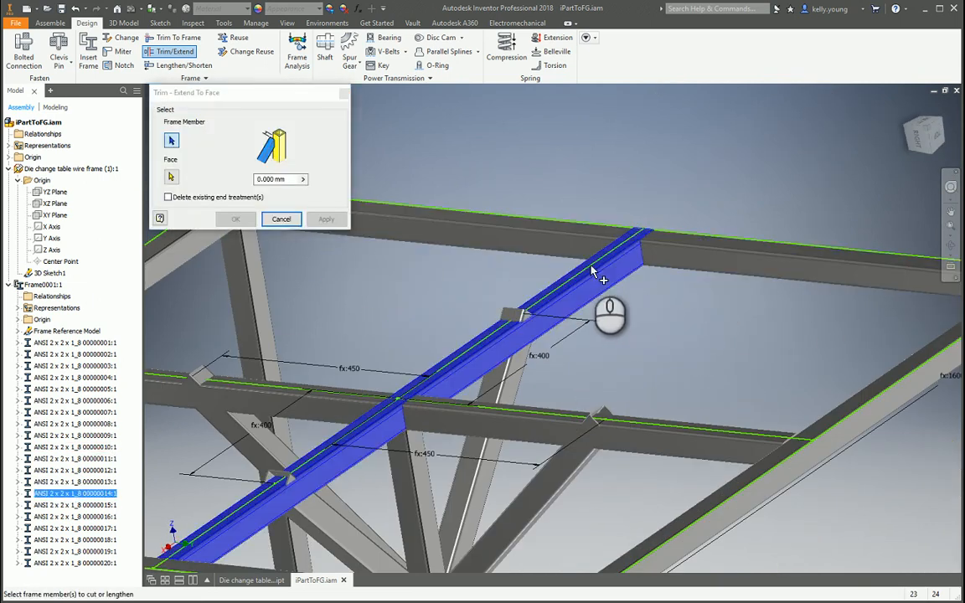
click(172, 176)
click(685, 264)
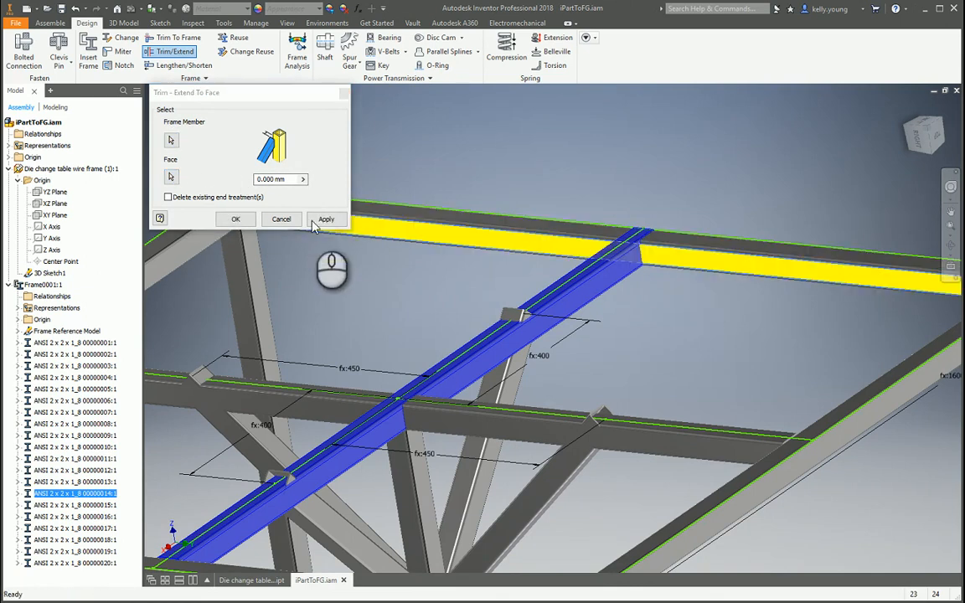
click(325, 220)
Trim the three lower tubes parallel to the 1600 mm side to the inner face of the adjoining lower side tube.
scroll(627, 267, down, 5)
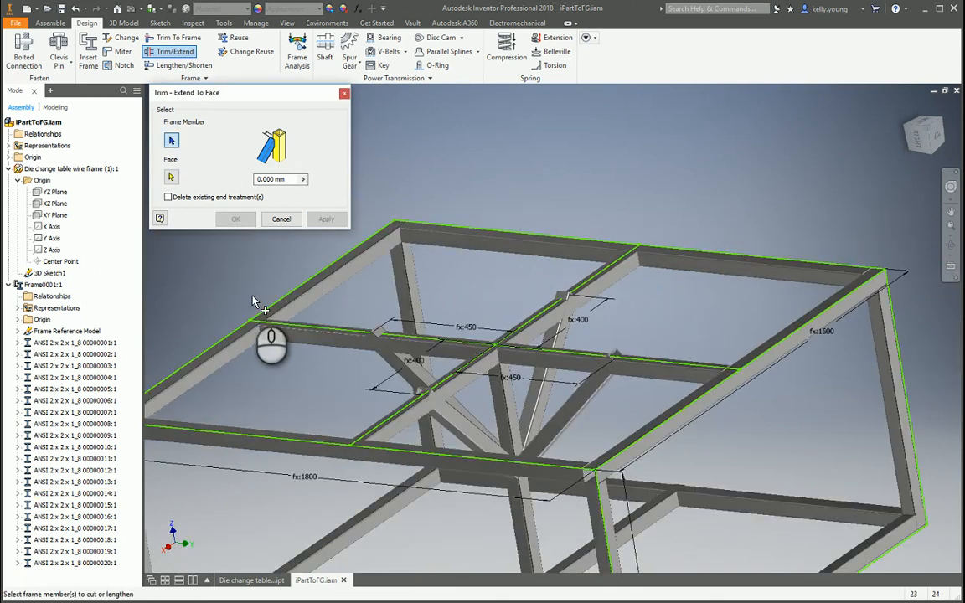
shift+middle_drag(512, 299, 379, 342)
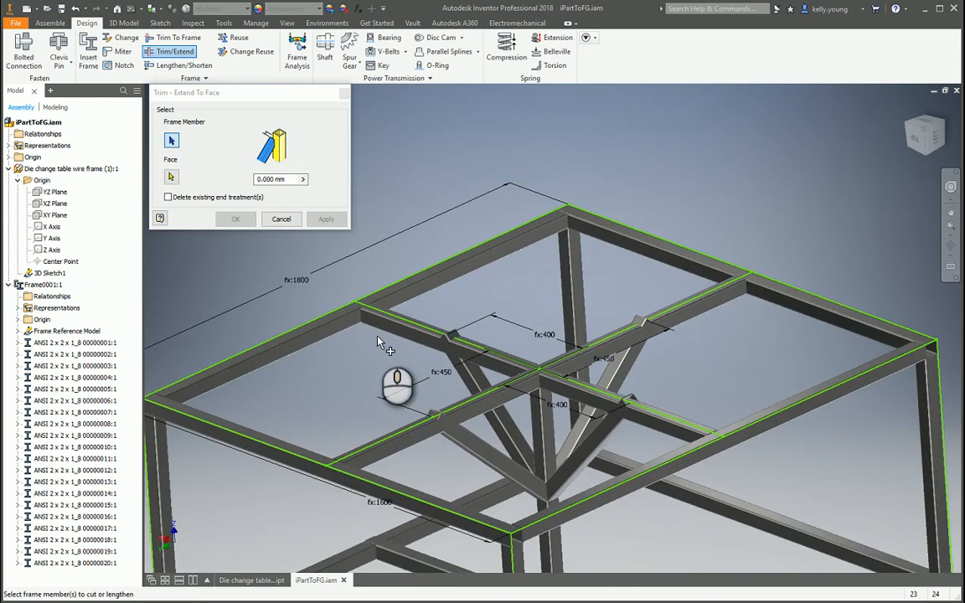
middle_drag(900, 362, 876, 288)
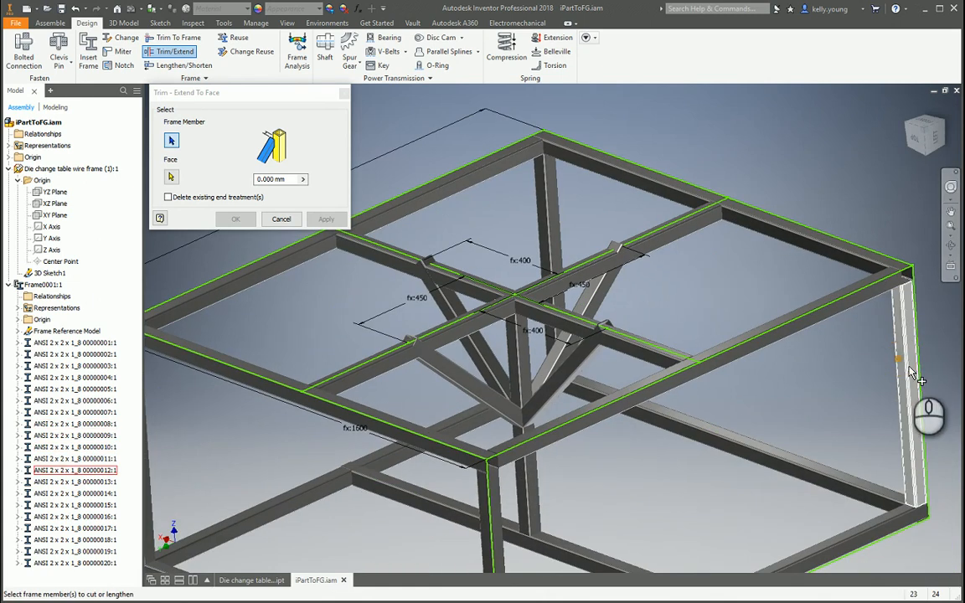
shift+middle_drag(801, 442, 729, 360)
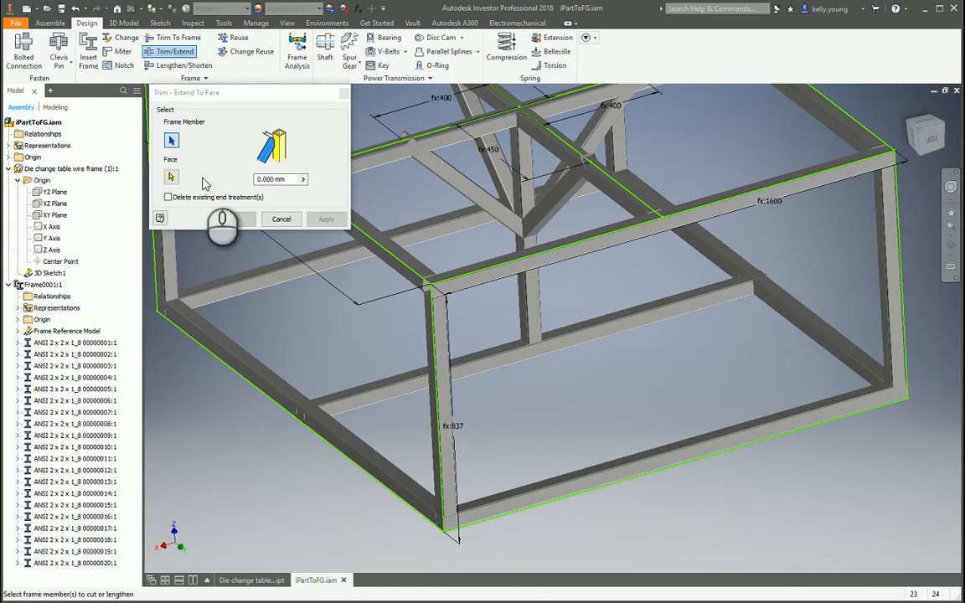
click(394, 240)
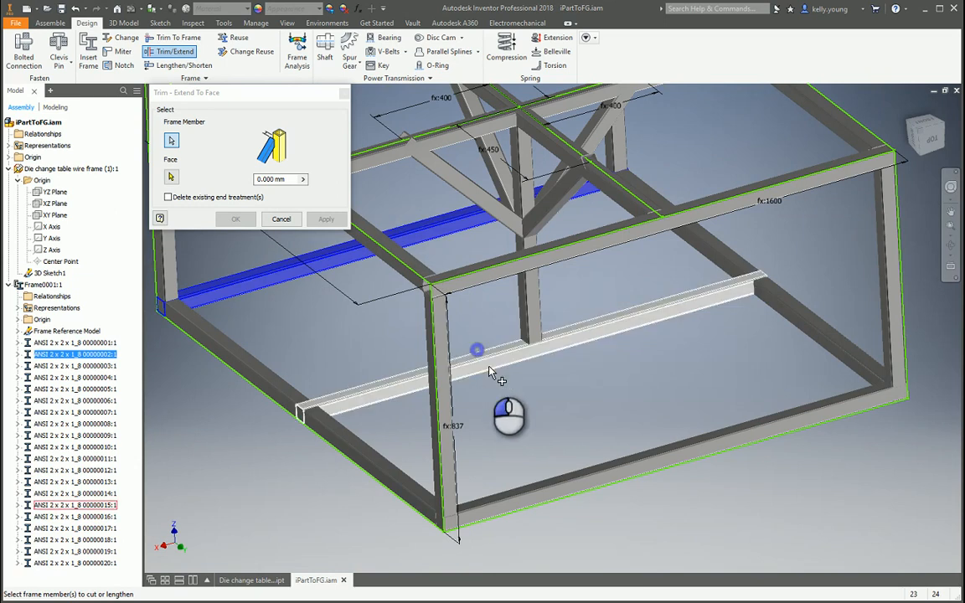
click(476, 352)
click(570, 485)
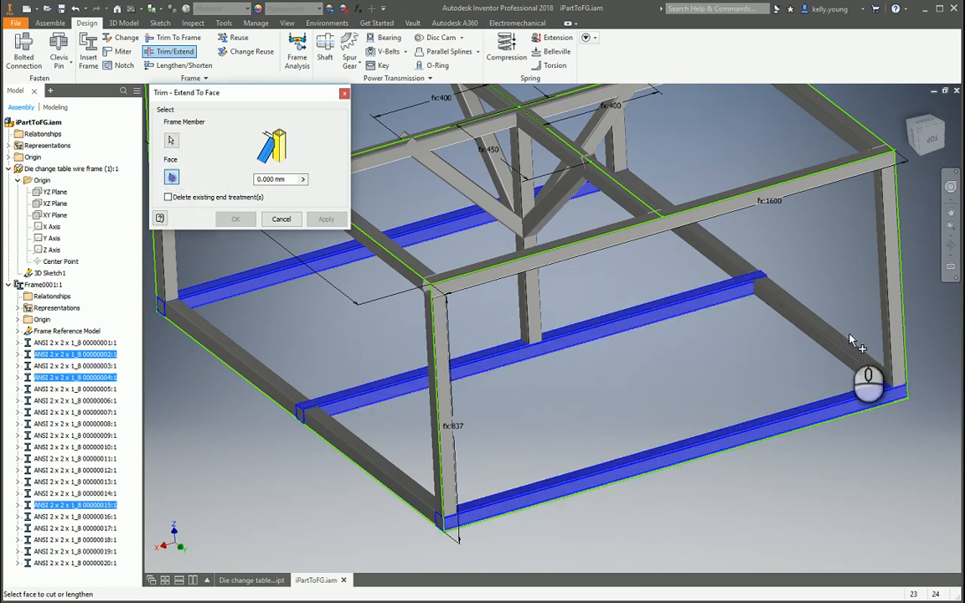
click(821, 354)
click(328, 218)
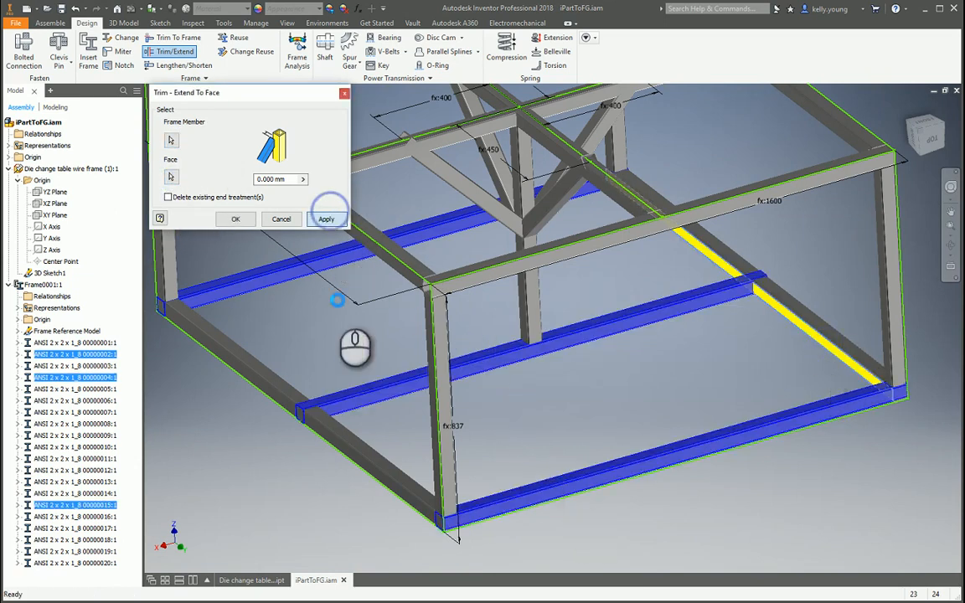
Trim the other ends of the three lower tubes to the inner face of the opposite lower side tube and finish trimming.
click(353, 394)
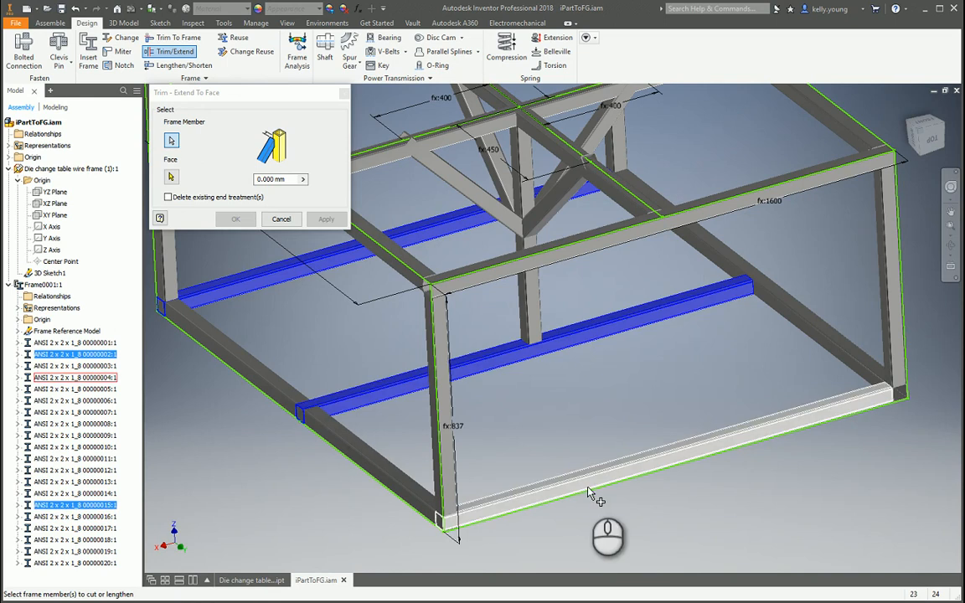
click(588, 491)
click(172, 178)
shift+middle_drag(323, 342, 225, 340)
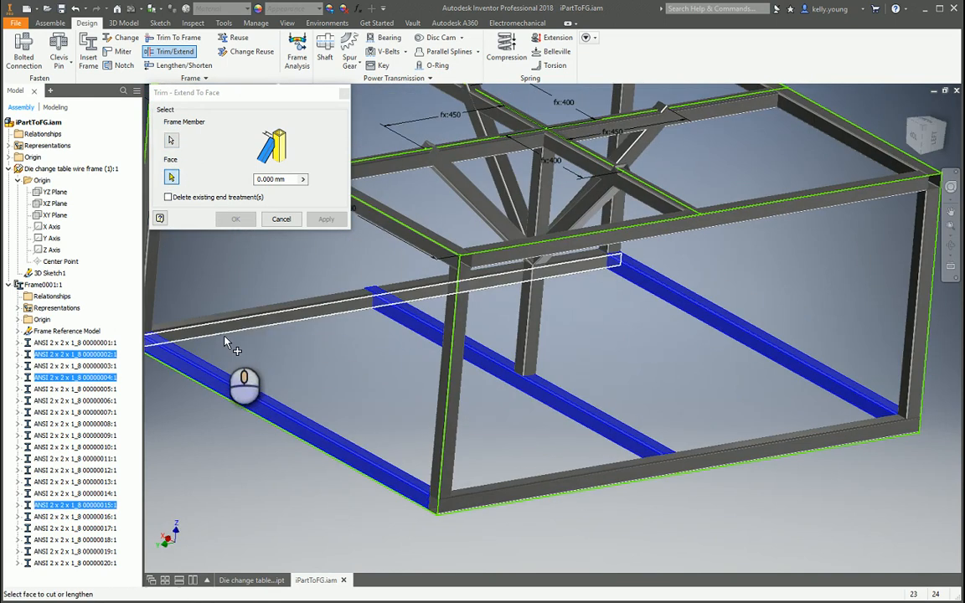
click(268, 317)
click(327, 219)
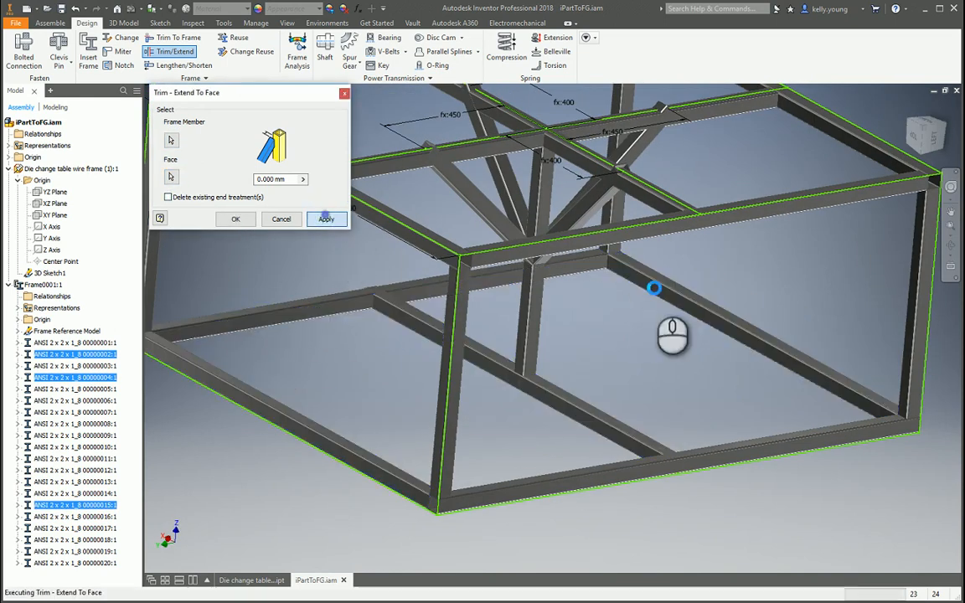
shift+middle_drag(622, 323, 582, 340)
shift+middle_drag(488, 357, 528, 388)
key(Escape)
Trim the upper ends of all four diagonal braces to the underside of the upper middle cross tube.
middle_drag(392, 367, 373, 423)
scroll(373, 423, up, 3)
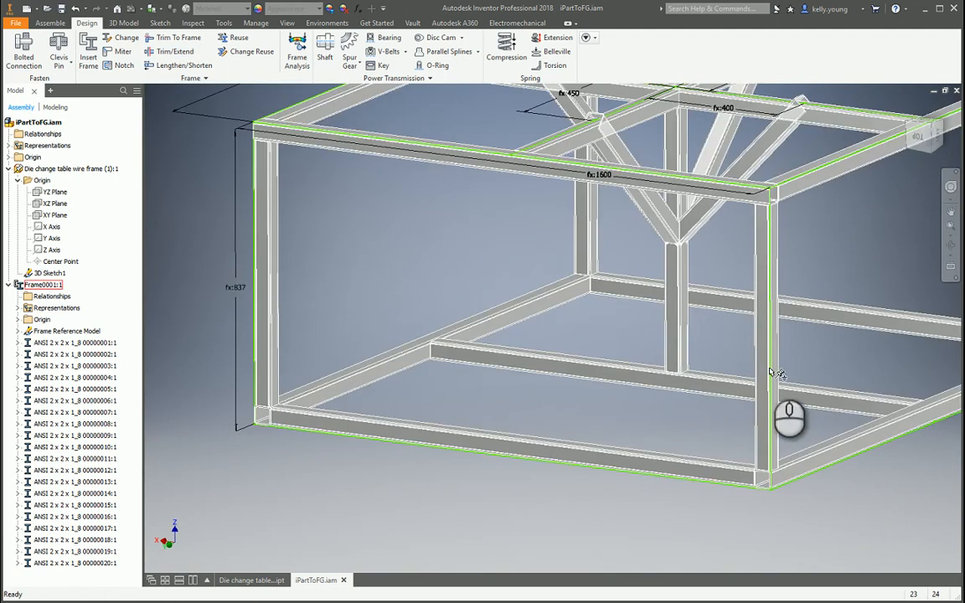
middle_drag(715, 394, 587, 481)
middle_drag(598, 331, 496, 325)
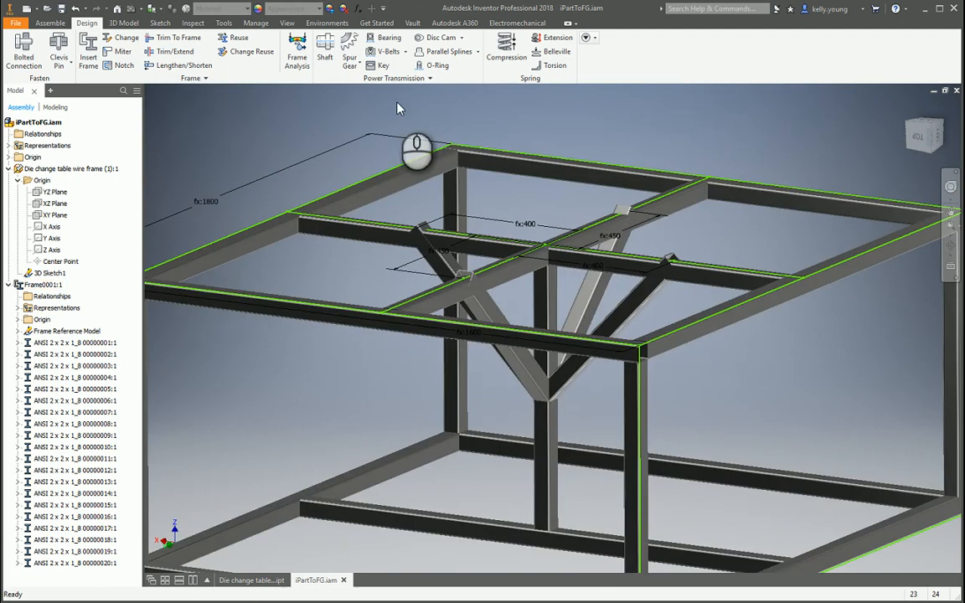
shift+middle_drag(547, 398, 505, 372)
shift+middle_drag(522, 419, 187, 205)
click(174, 51)
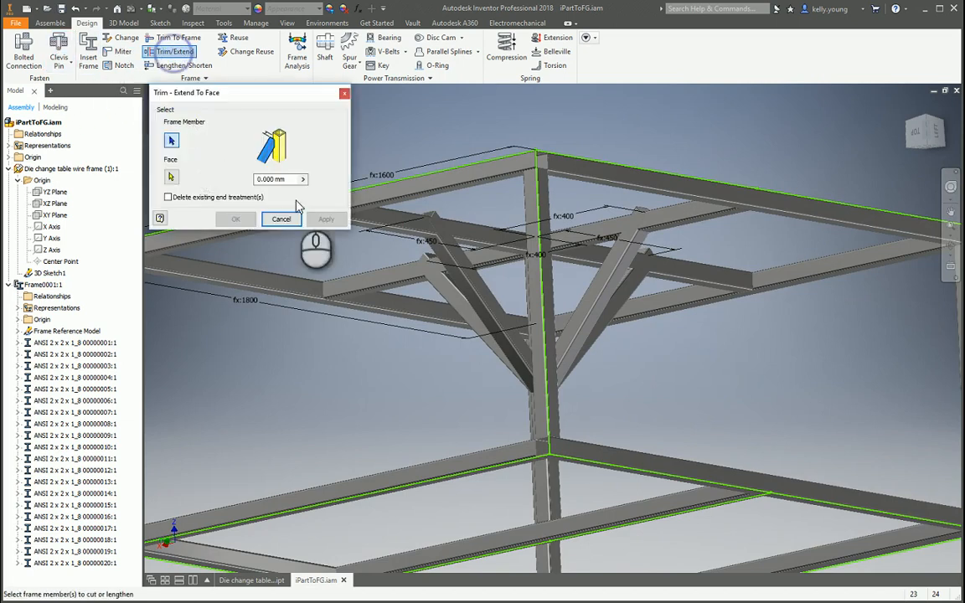
click(490, 347)
click(599, 312)
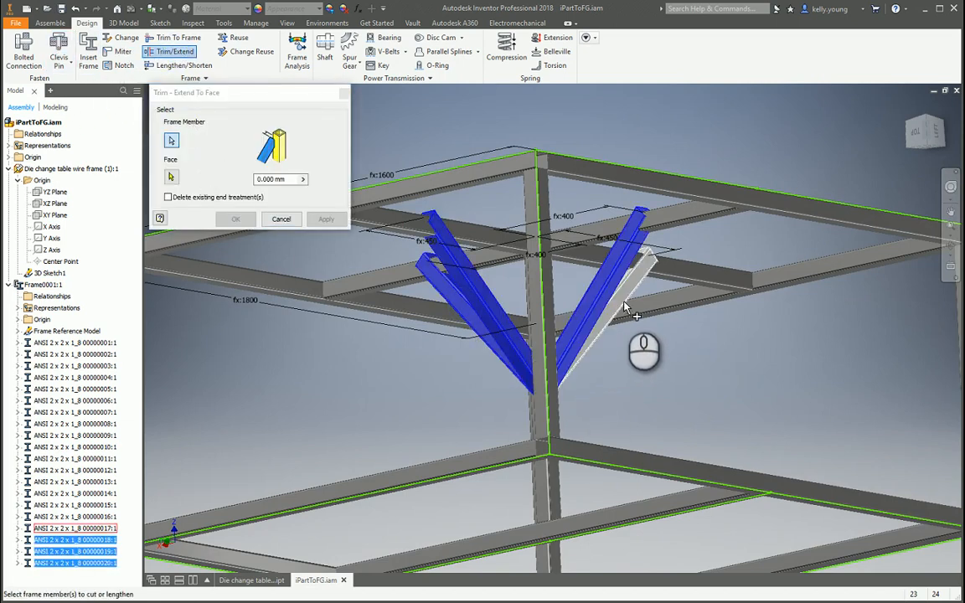
scroll(702, 180, up, 5)
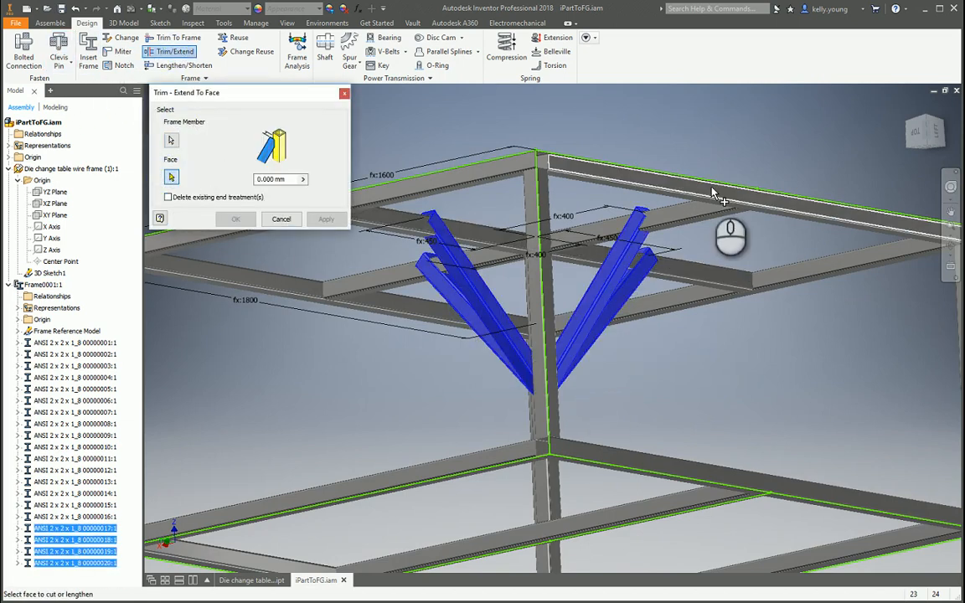
click(686, 236)
click(324, 219)
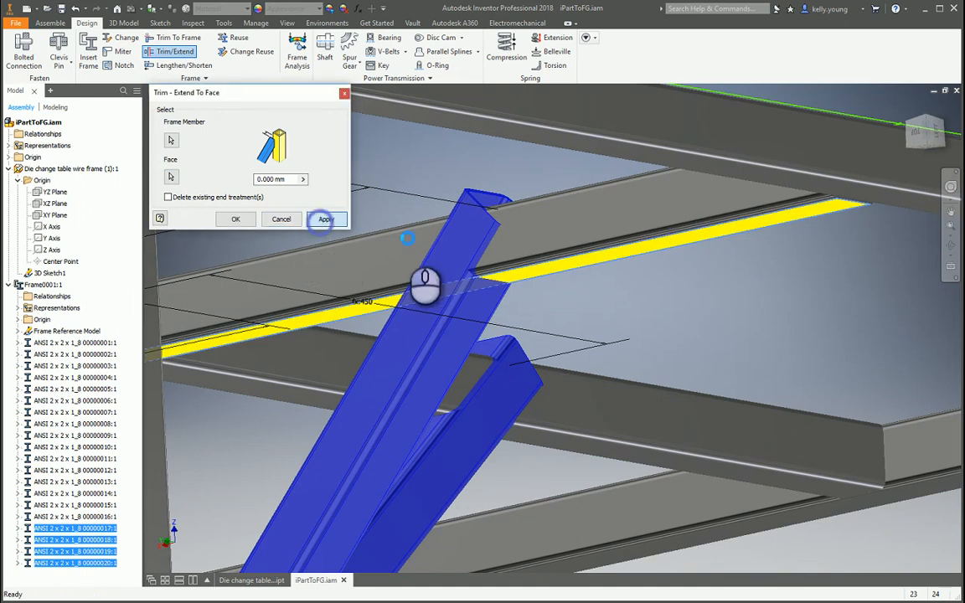
scroll(536, 213, down, 5)
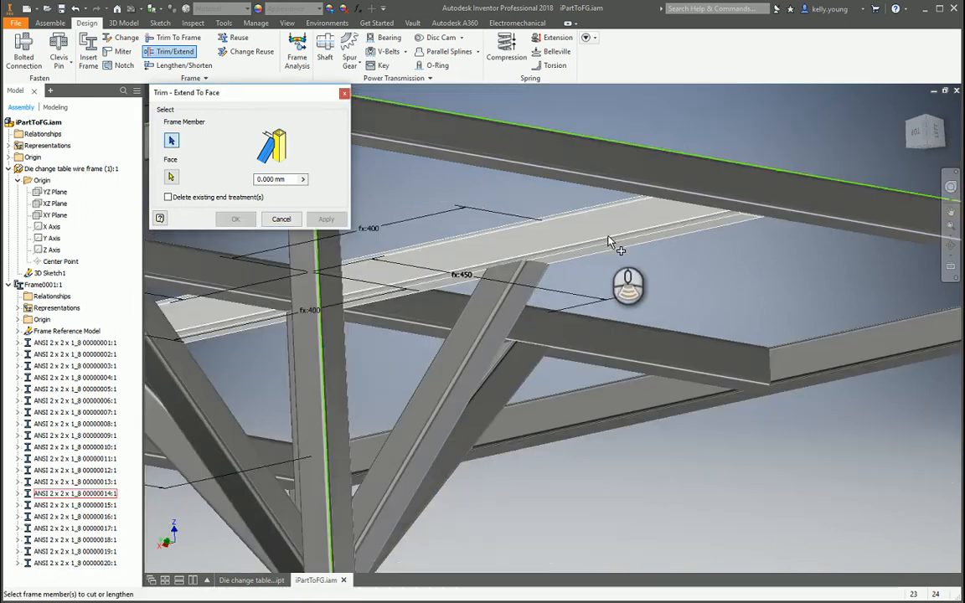
click(526, 356)
click(356, 335)
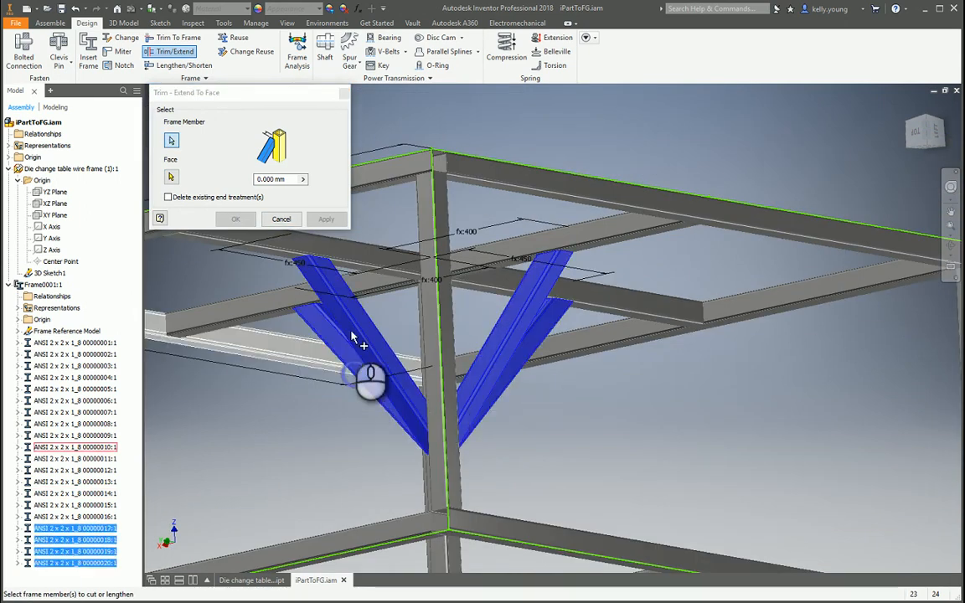
key(Escape)
Trim the lower end of one 450 mm diagonal brace to the centre post face it meets.
shift+middle_drag(491, 442, 423, 429)
key(Return)
click(421, 412)
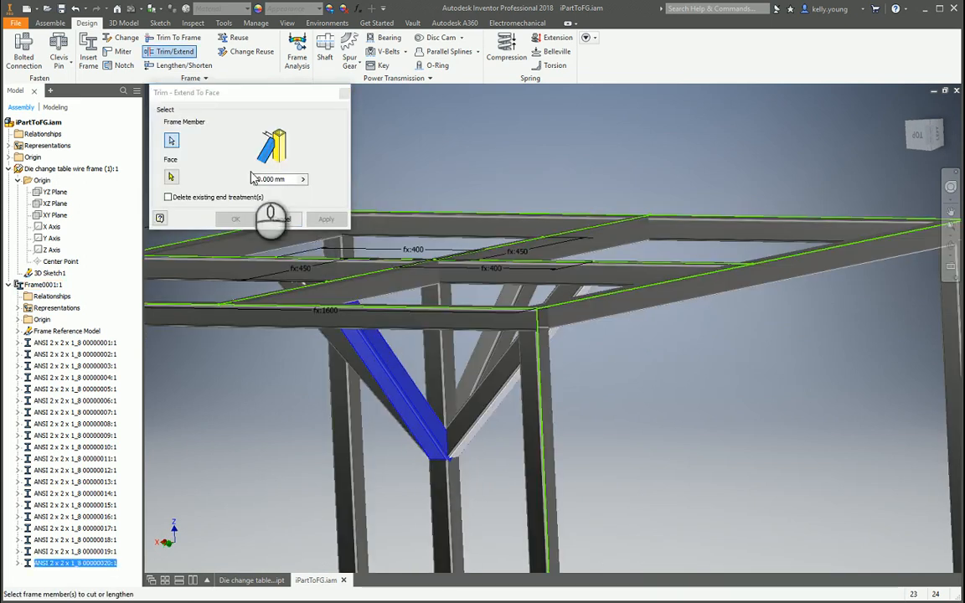
click(438, 493)
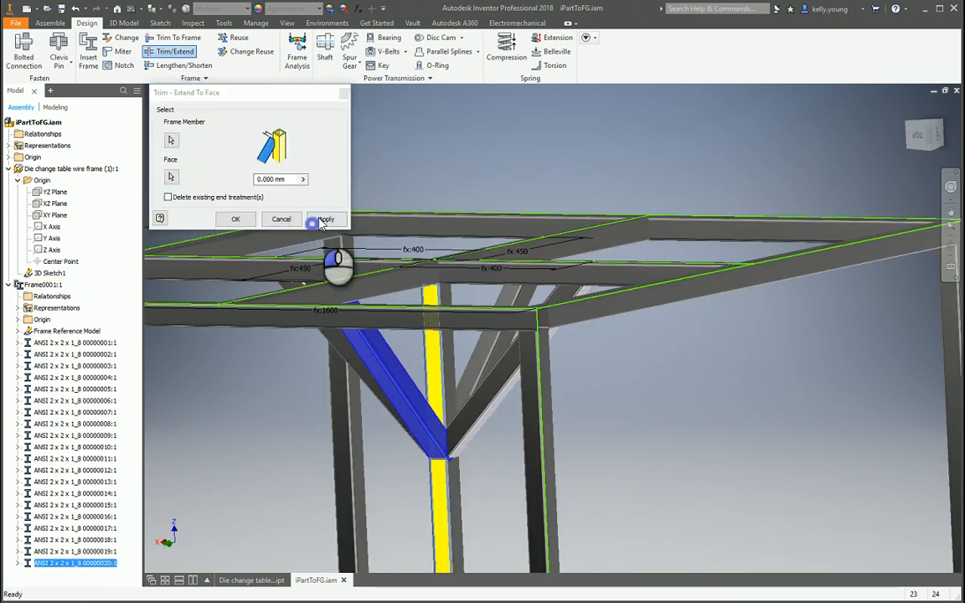
click(326, 219)
Trim the lower end of the neighbouring 400 mm diagonal brace to the adjoining face of the centre post.
click(493, 416)
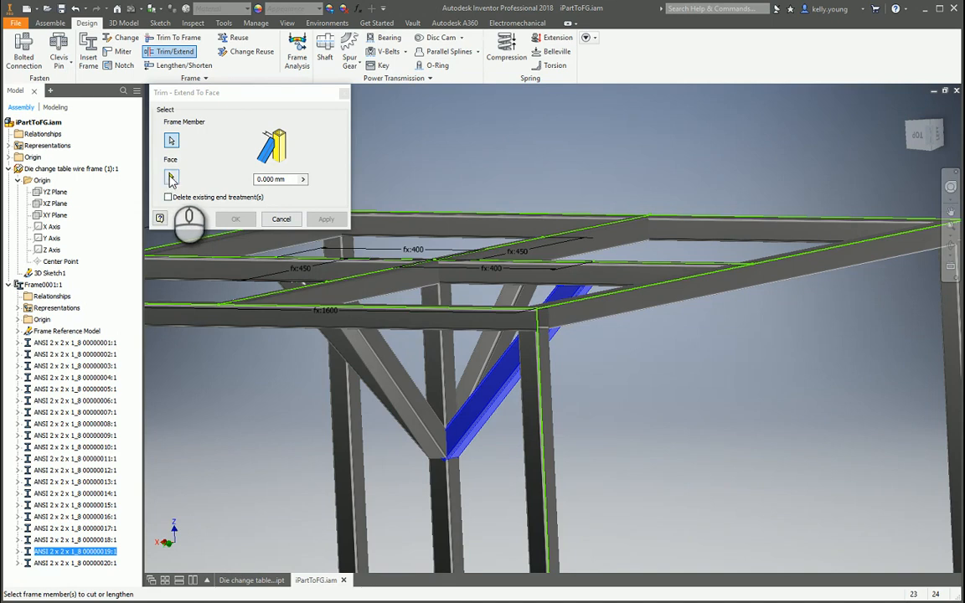
click(171, 179)
click(451, 377)
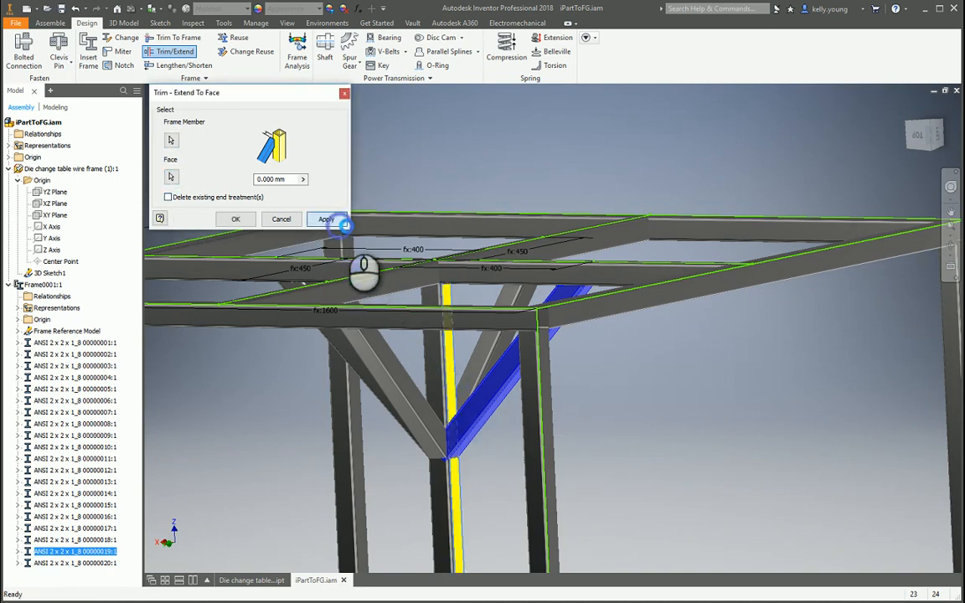
Trim the lower end of the opposite 450 mm diagonal brace to its facing side of the centre post.
shift+middle_drag(676, 435, 440, 413)
click(450, 377)
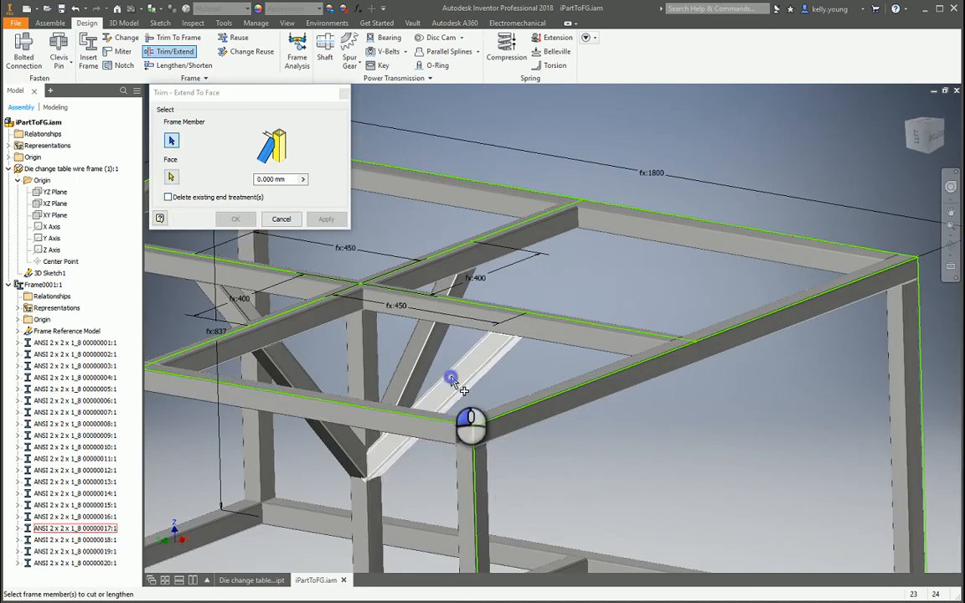
click(171, 178)
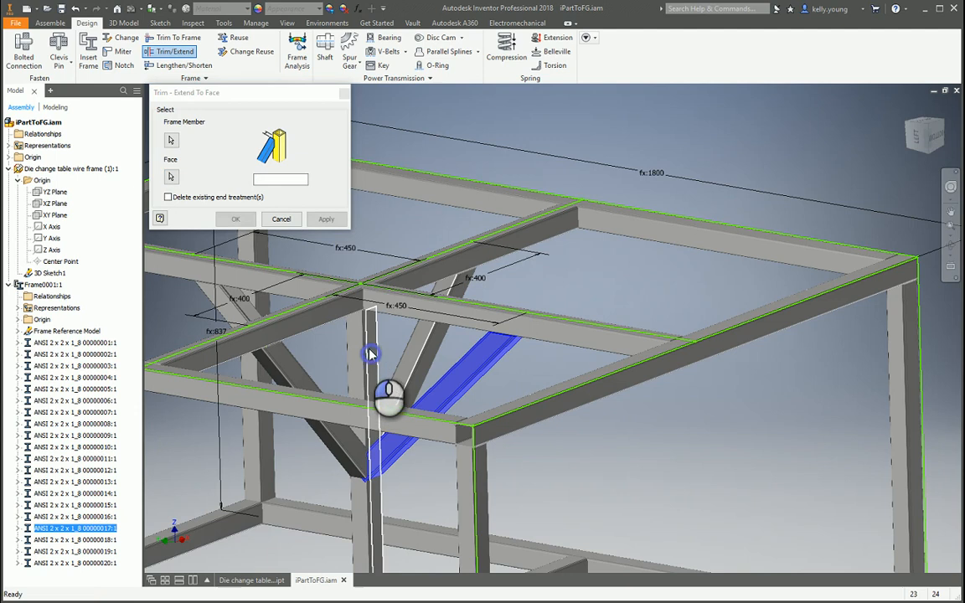
click(371, 353)
click(326, 219)
Trim the lower end of the remaining 400 mm diagonal brace to the centre post face it meets.
shift+middle_drag(454, 346, 368, 368)
click(369, 369)
click(171, 178)
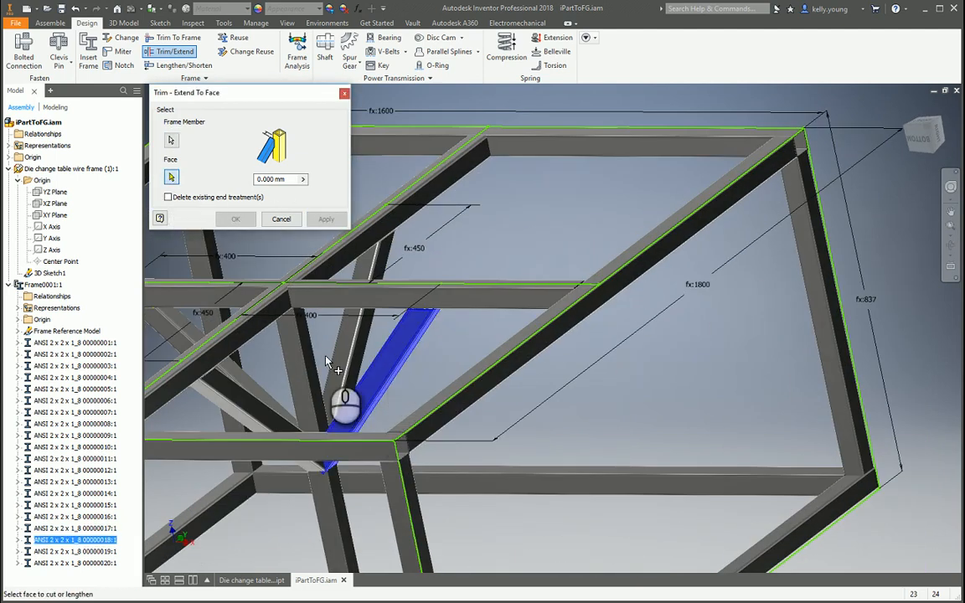
click(317, 369)
click(325, 218)
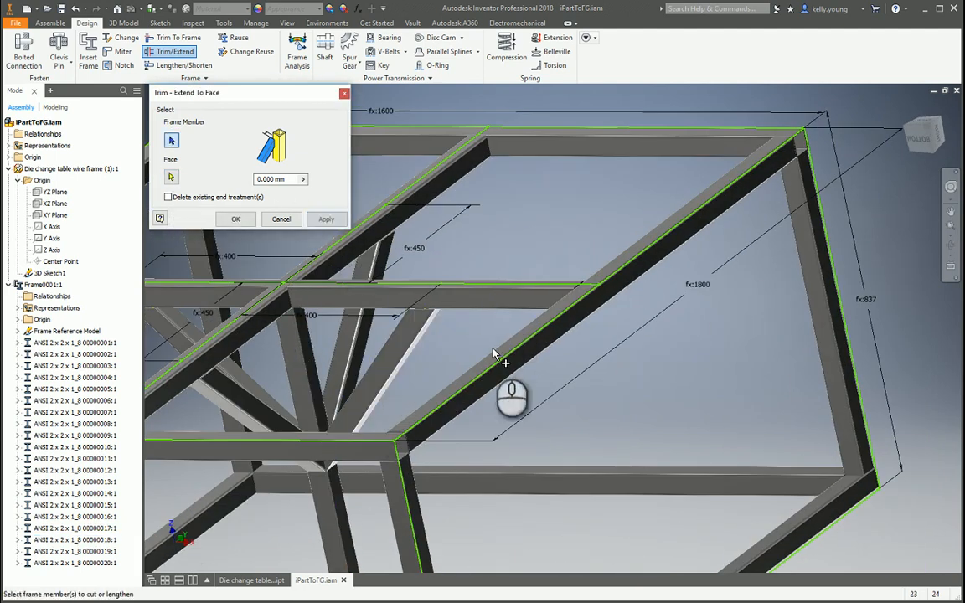
middle_drag(329, 310, 493, 328)
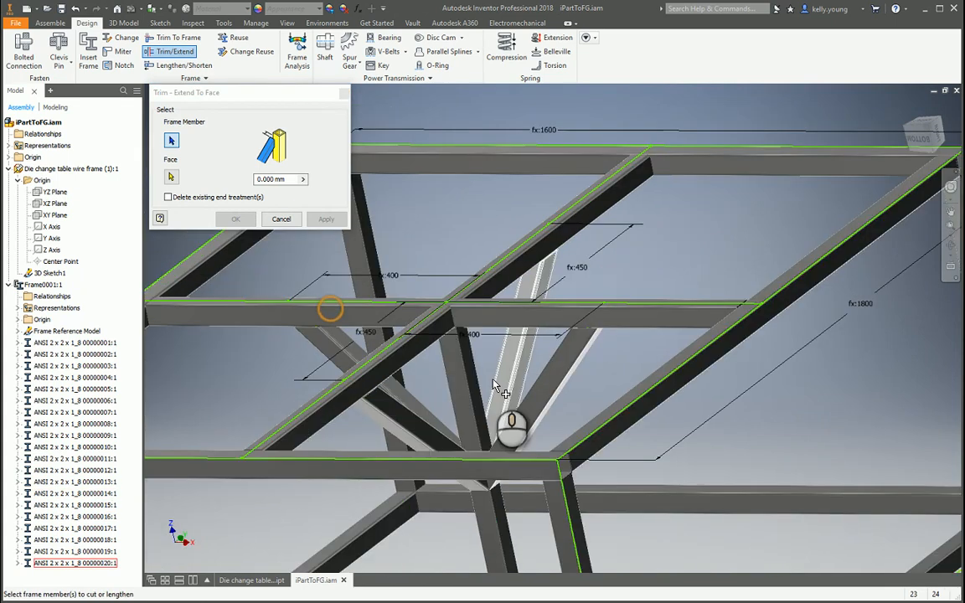
right_drag(268, 235, 301, 234)
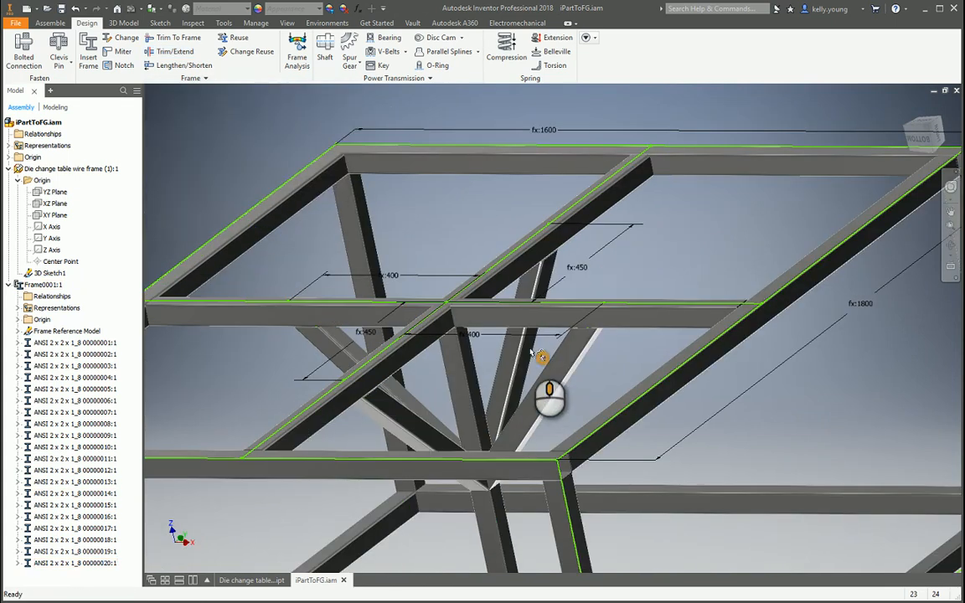
Notch one upper middle cross tube around the other upper middle tube where they cross at the centre.
shift+middle_drag(540, 358, 524, 371)
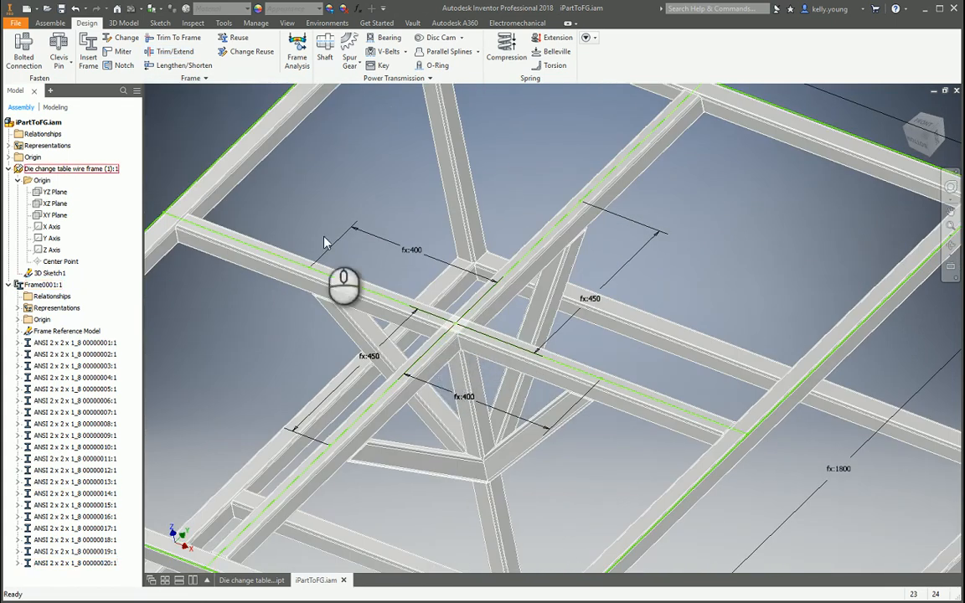
click(118, 67)
click(471, 332)
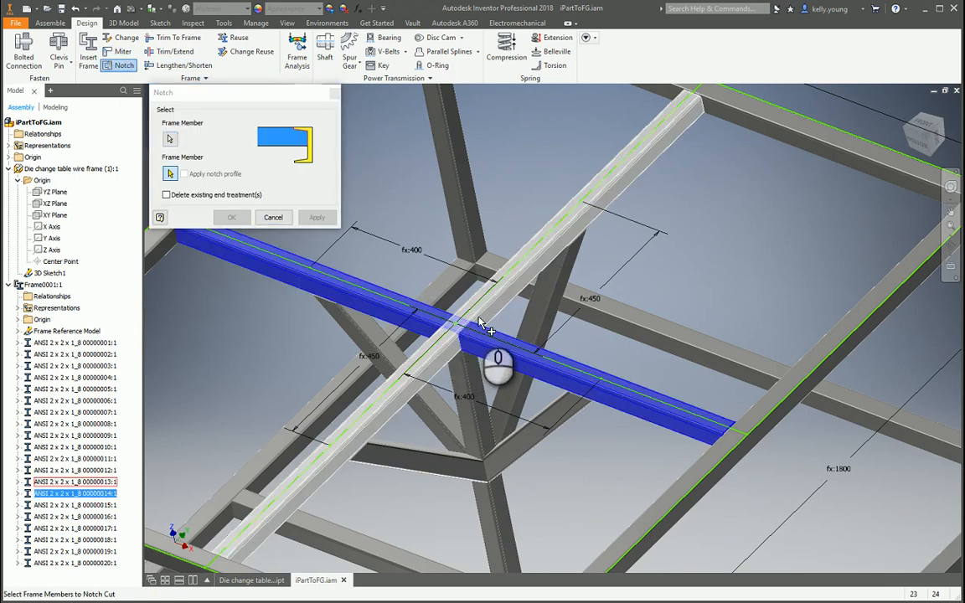
click(481, 323)
click(319, 218)
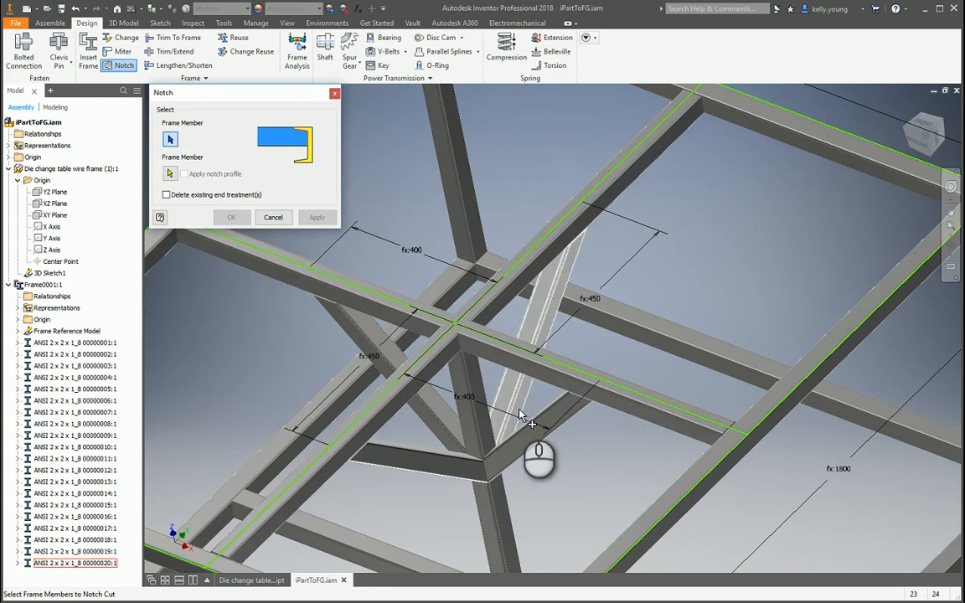
scroll(519, 412, down, 5)
shift+middle_drag(501, 437, 607, 341)
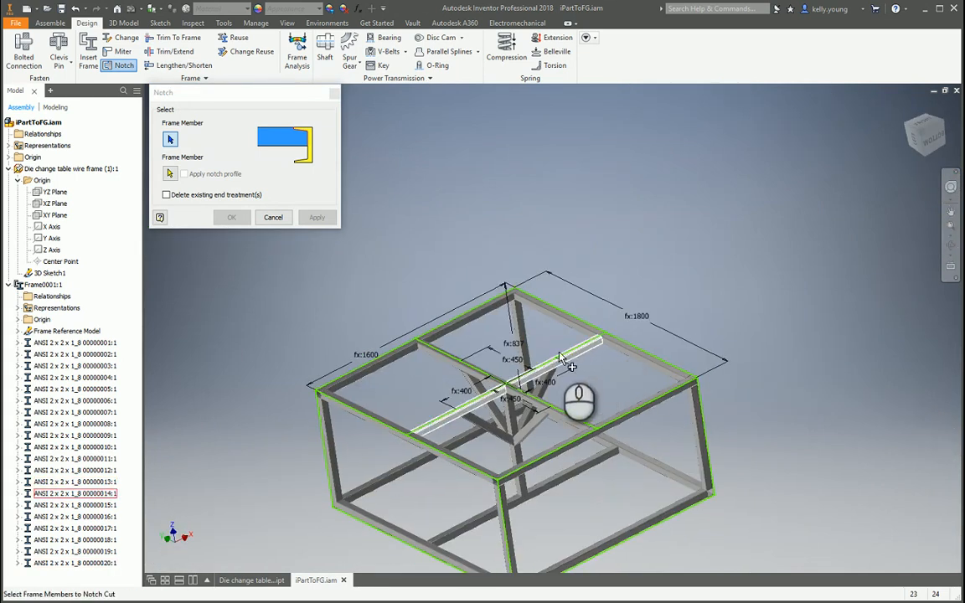
scroll(418, 377, up, 5)
scroll(360, 423, down, 6)
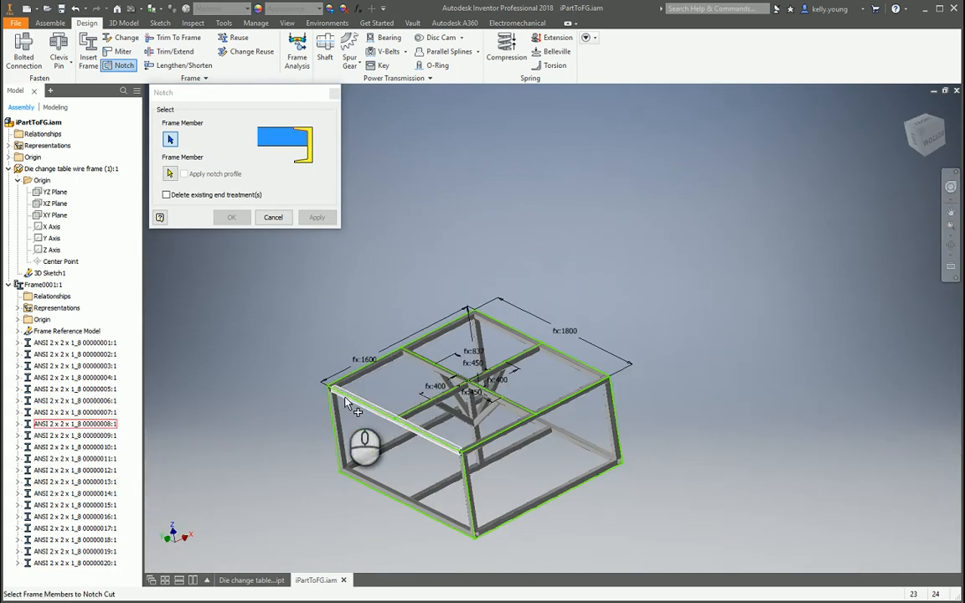
key(Escape)
Hide 3D Sketch1 of the die change table wire frame in the assembly.
click(361, 280)
scroll(318, 282, up, 4)
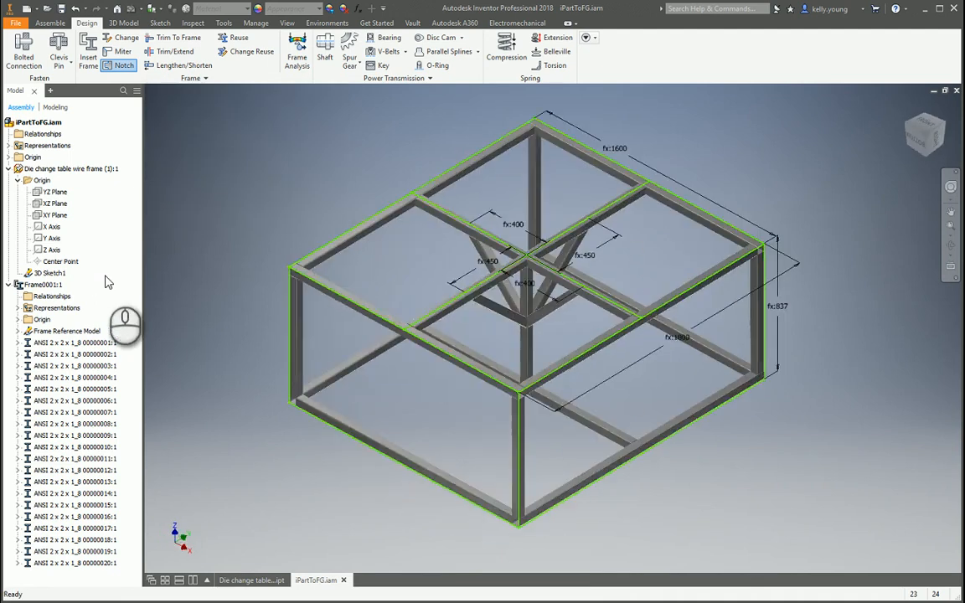
right_click(44, 276)
click(79, 351)
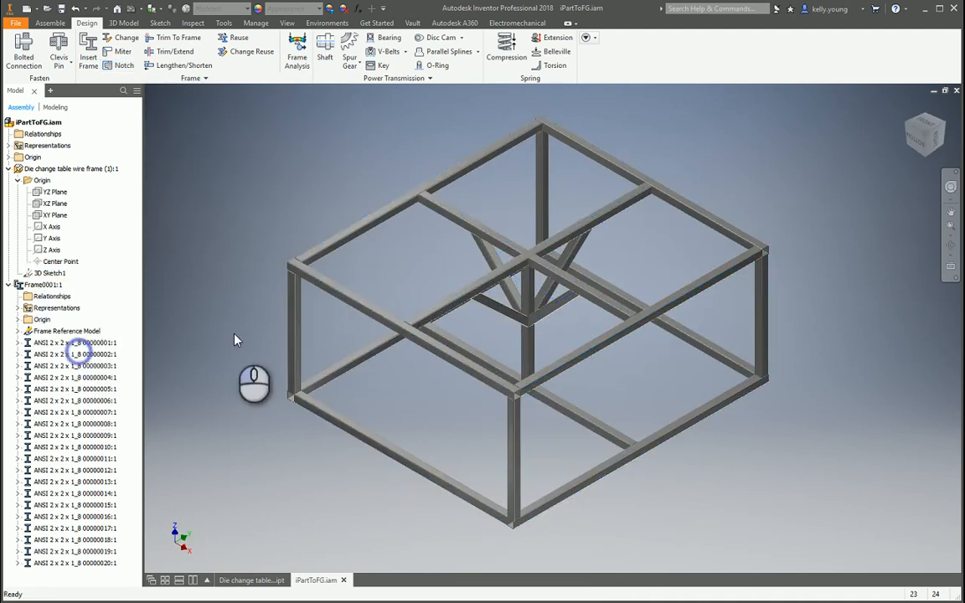
Add the Visual Style control to the navigation bar and display the frame as Shaded with edges.
shift+middle_drag(237, 338, 394, 352)
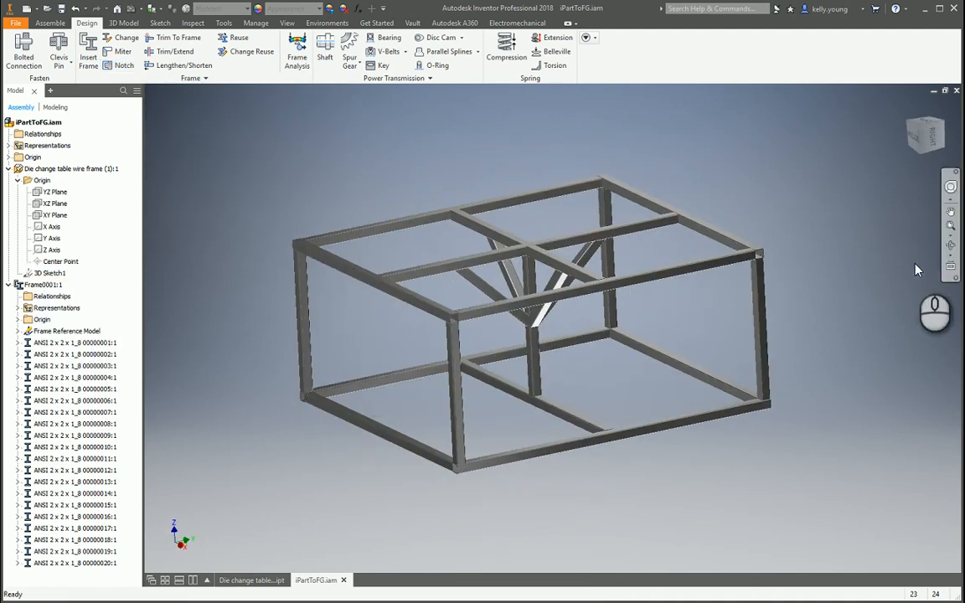
click(955, 280)
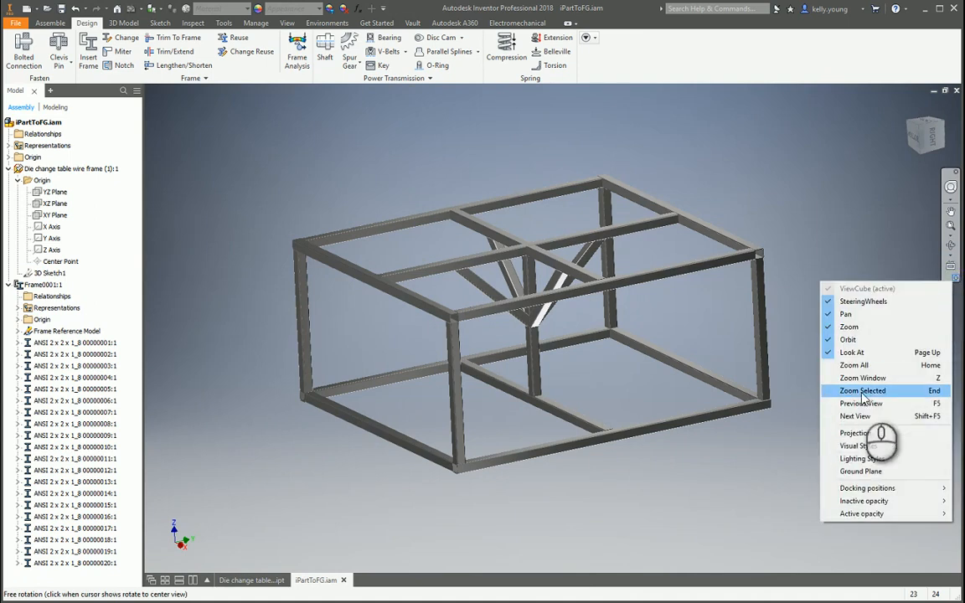
click(880, 445)
click(950, 283)
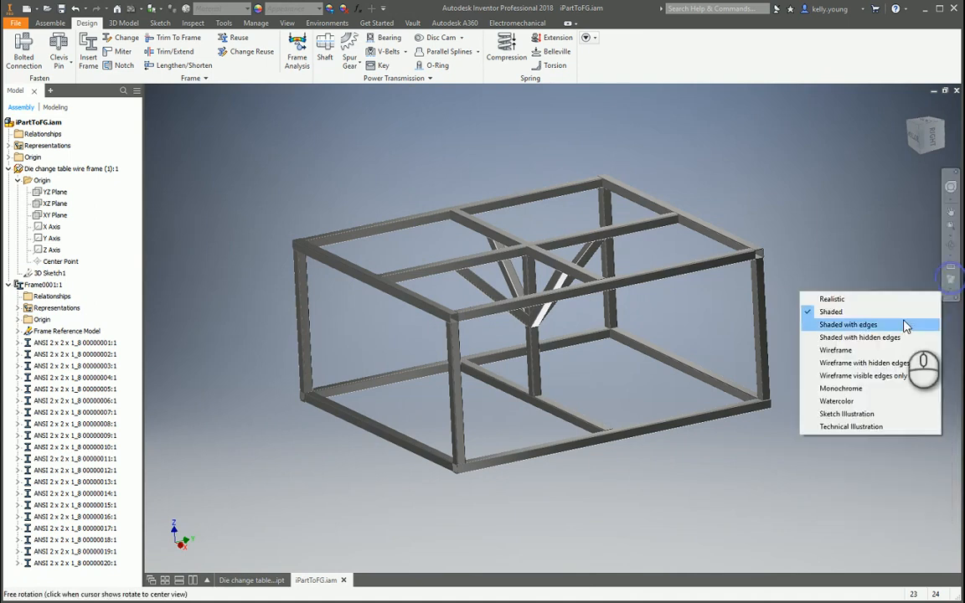
click(903, 323)
Collapse the wire frame part and frame nodes in the browser and open the wire frame part in its own window.
scroll(418, 268, up, 5)
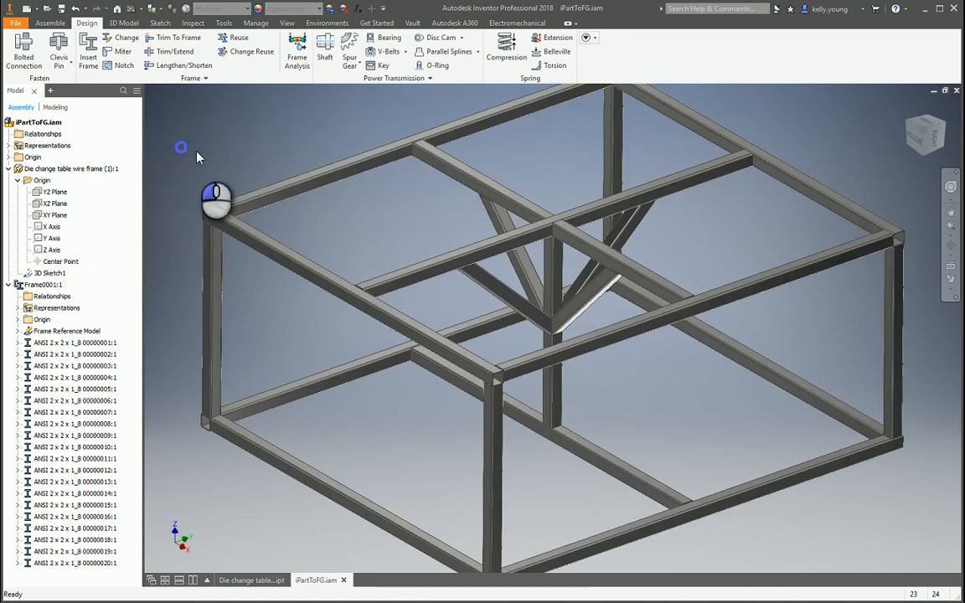
click(8, 168)
click(7, 181)
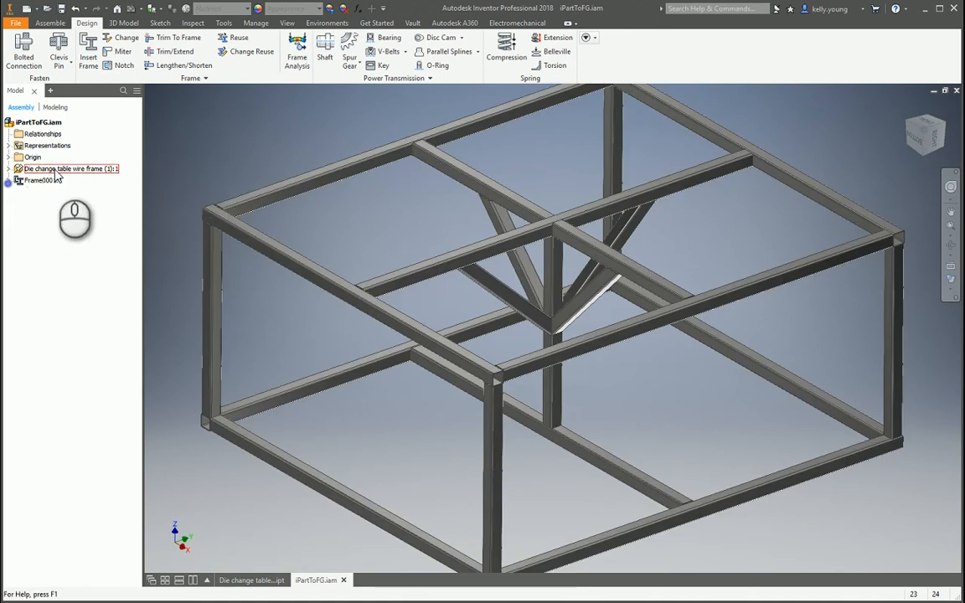
double_click(57, 171)
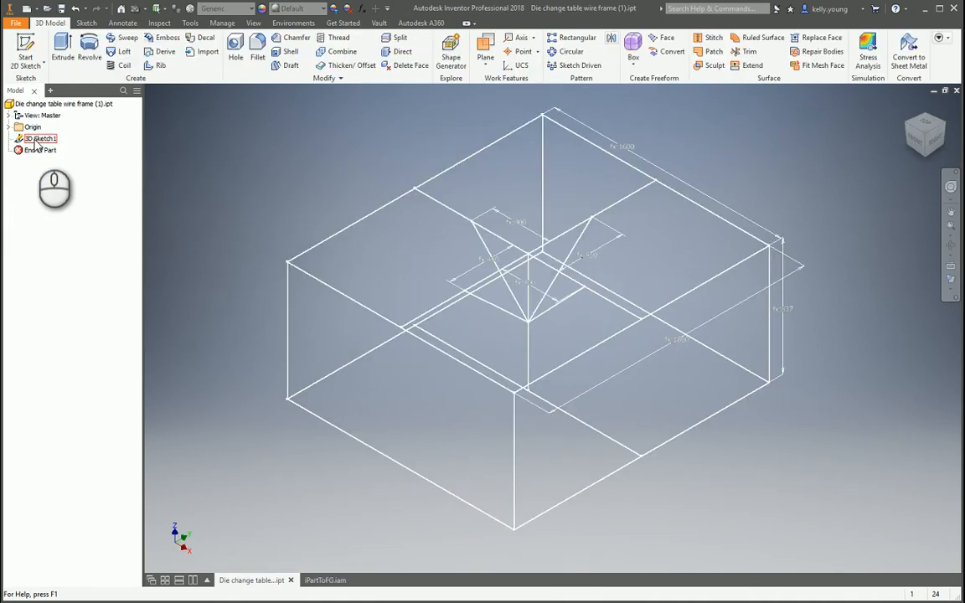
click(84, 106)
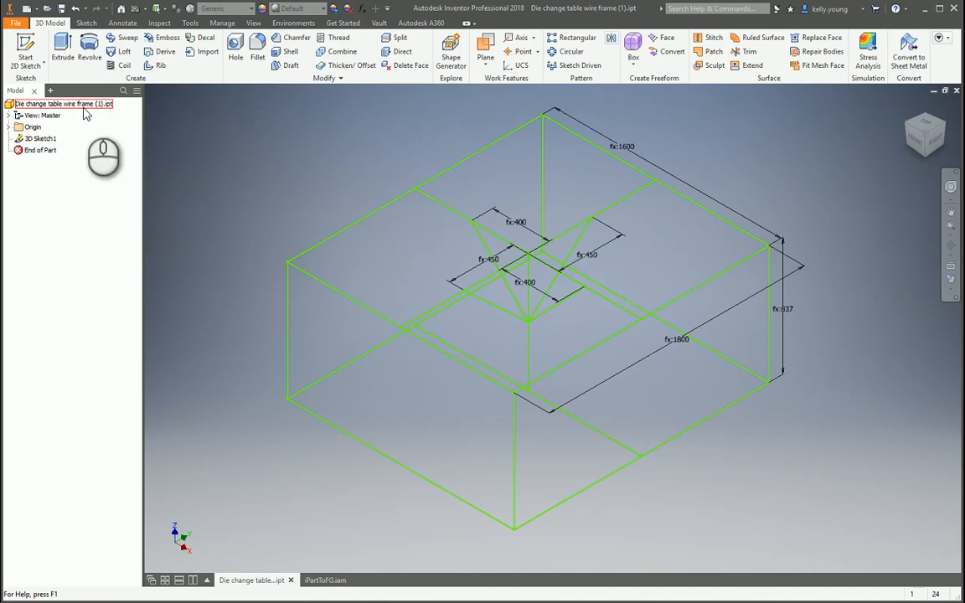
Show the iLogic browser for the wire frame part.
click(253, 23)
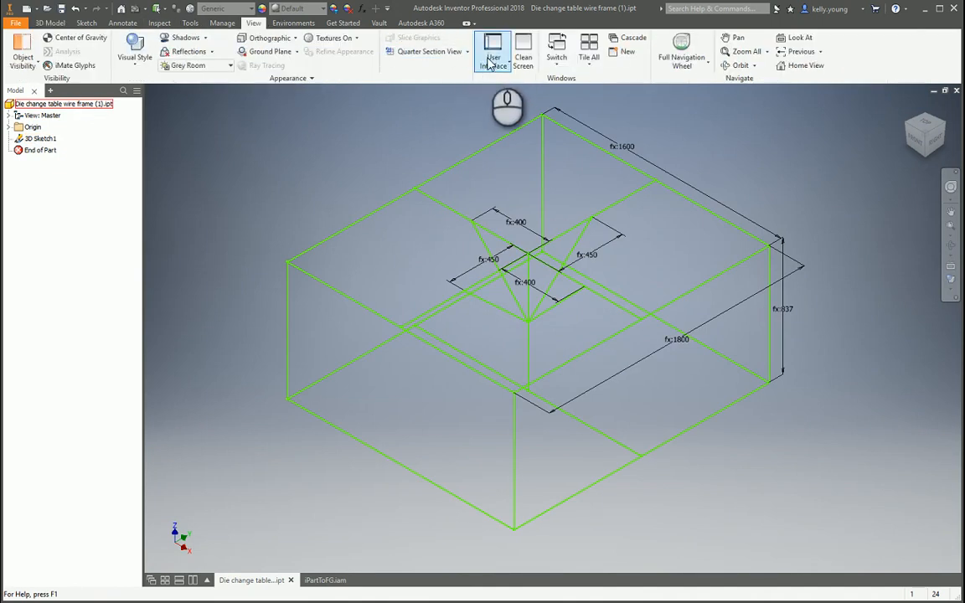
click(493, 58)
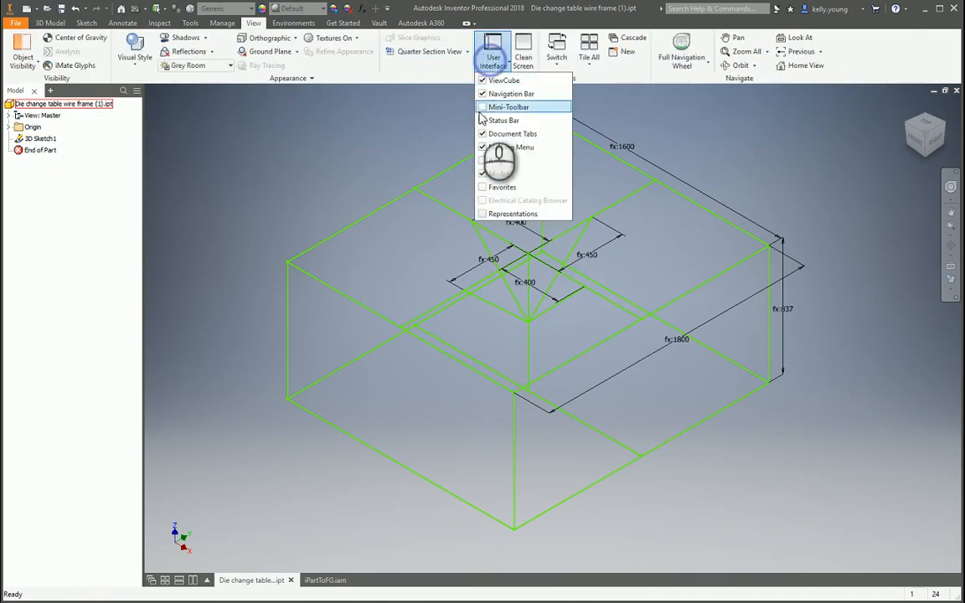
click(498, 160)
click(14, 91)
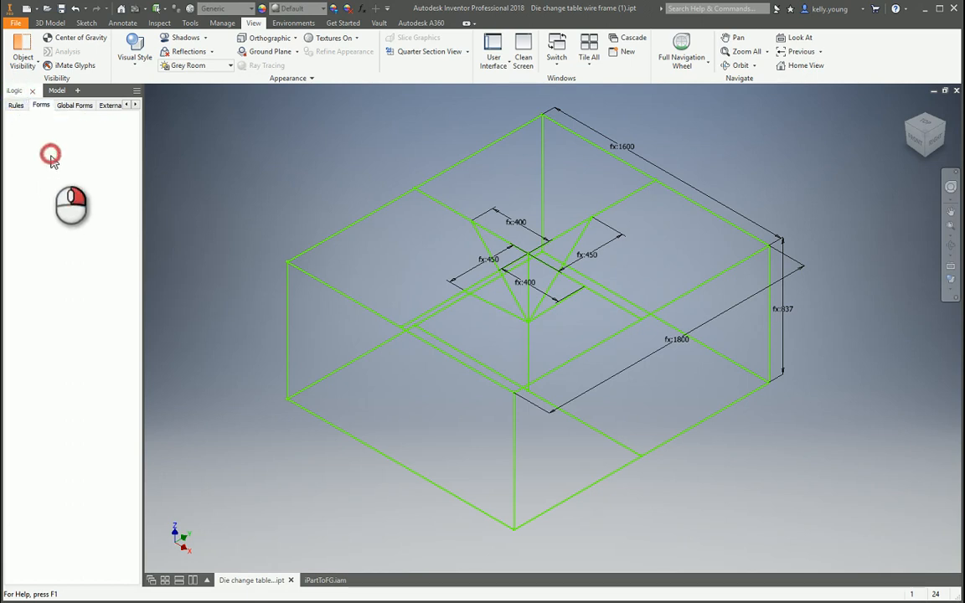
Create an iLogic form containing the Table_X, Table_Y, Table_top_H and Roller_top_T parameters.
right_click(50, 157)
click(75, 159)
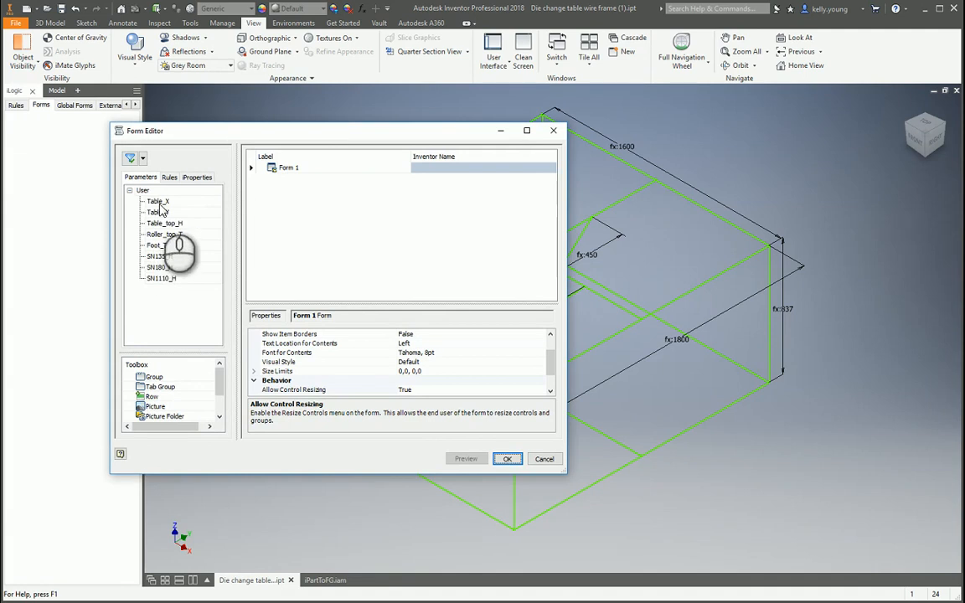
click(157, 201)
shift+click(164, 234)
drag(171, 236, 319, 220)
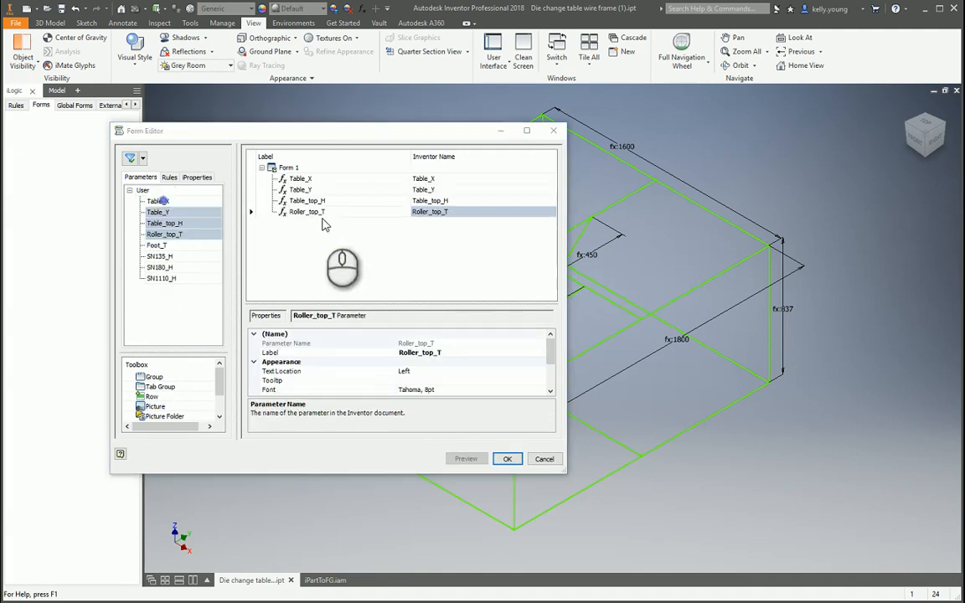
drag(245, 149, 636, 192)
click(507, 458)
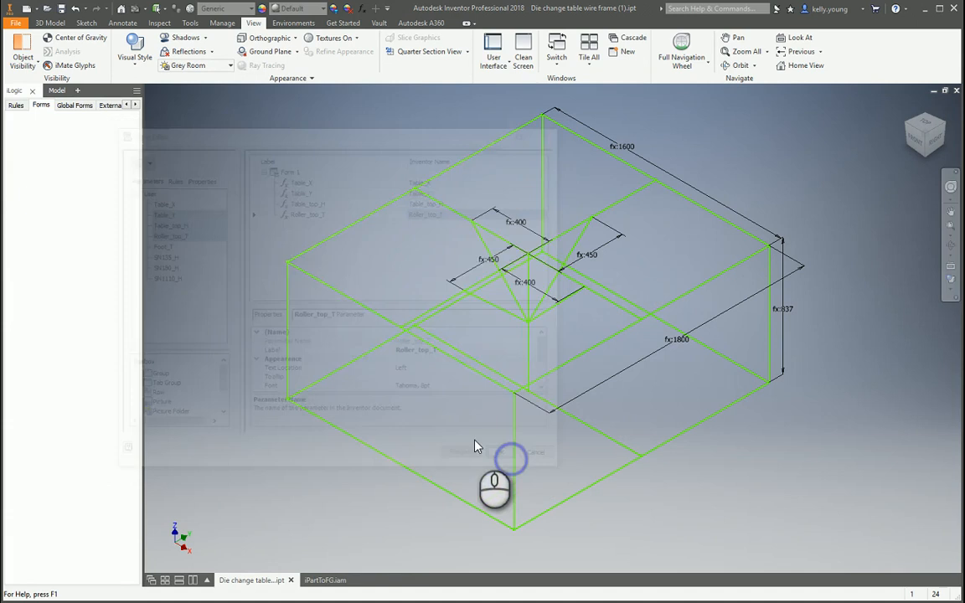
Test Form 1 by setting Table_X to 1800 mm and restoring it to 1600 mm, and close the form.
click(31, 124)
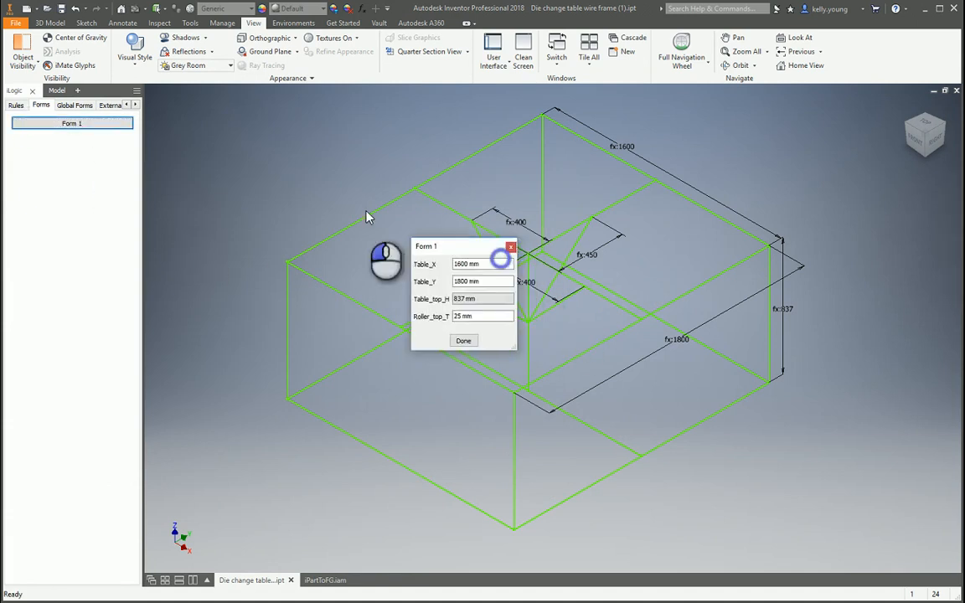
drag(500, 253, 227, 128)
click(224, 144)
double_click(225, 144)
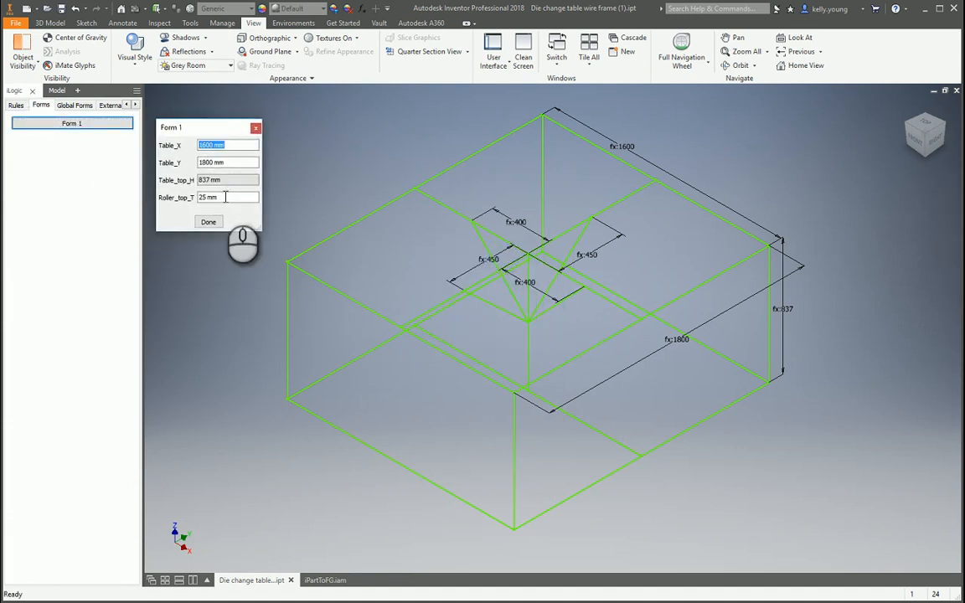
text(1800)
key(Return)
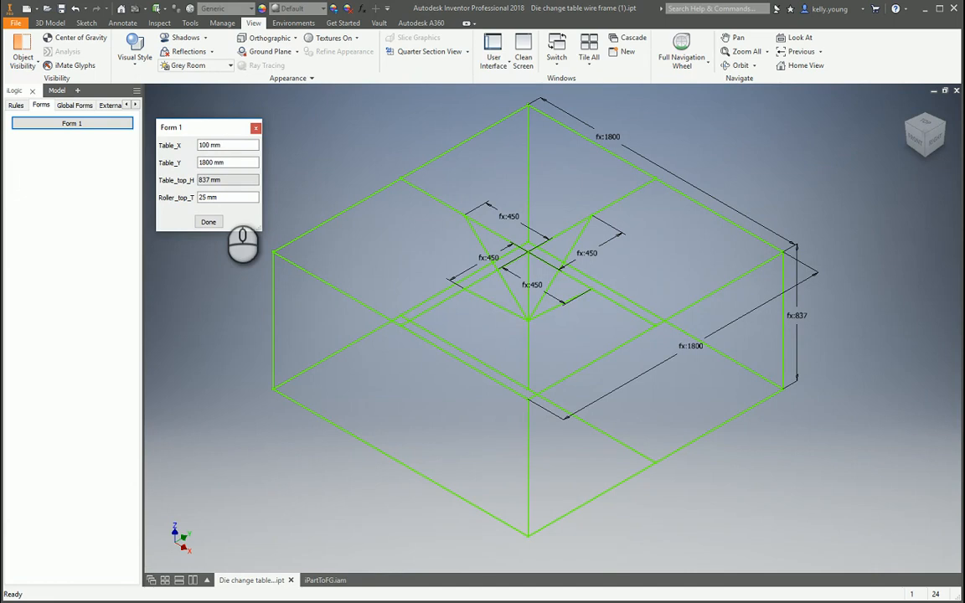
key(Return)
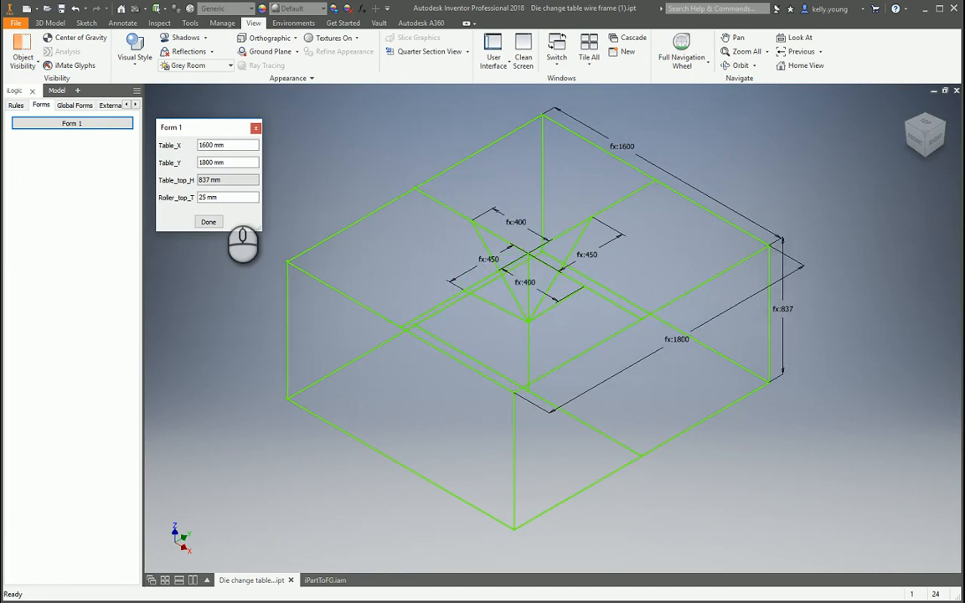
click(209, 222)
Switch to the iPartToFG assembly and create a new iLogic rule with the default name.
click(320, 579)
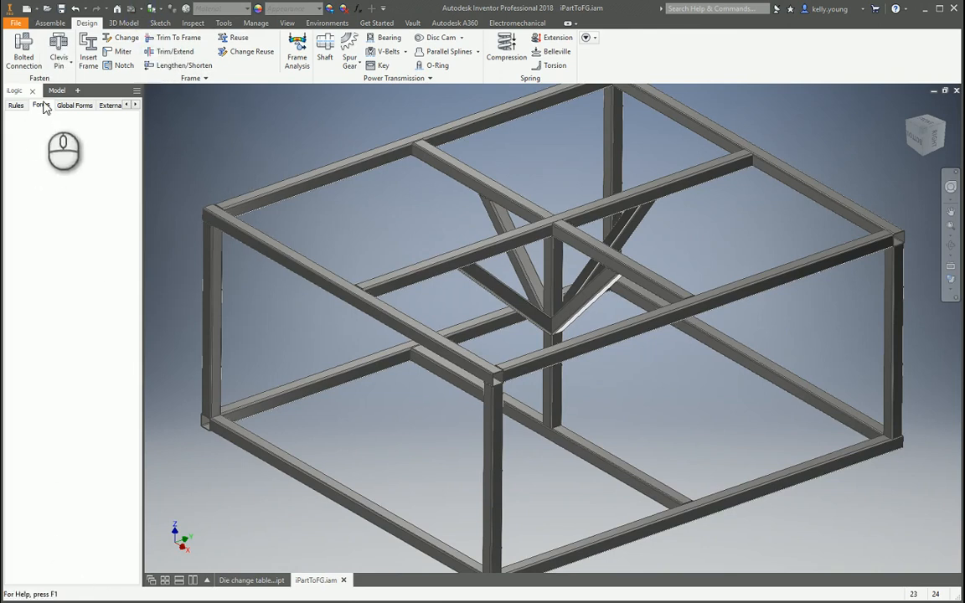
right_click(40, 152)
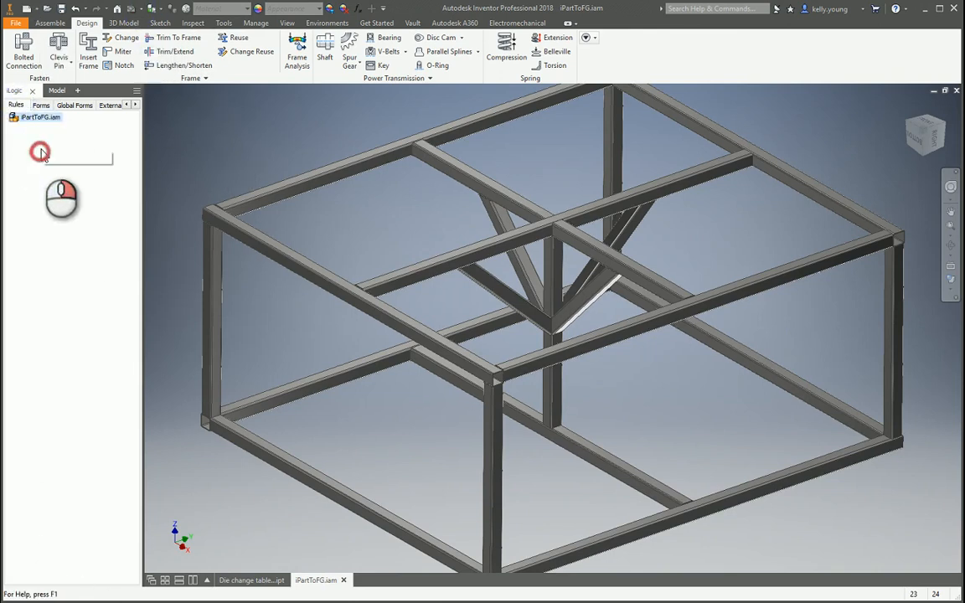
click(65, 159)
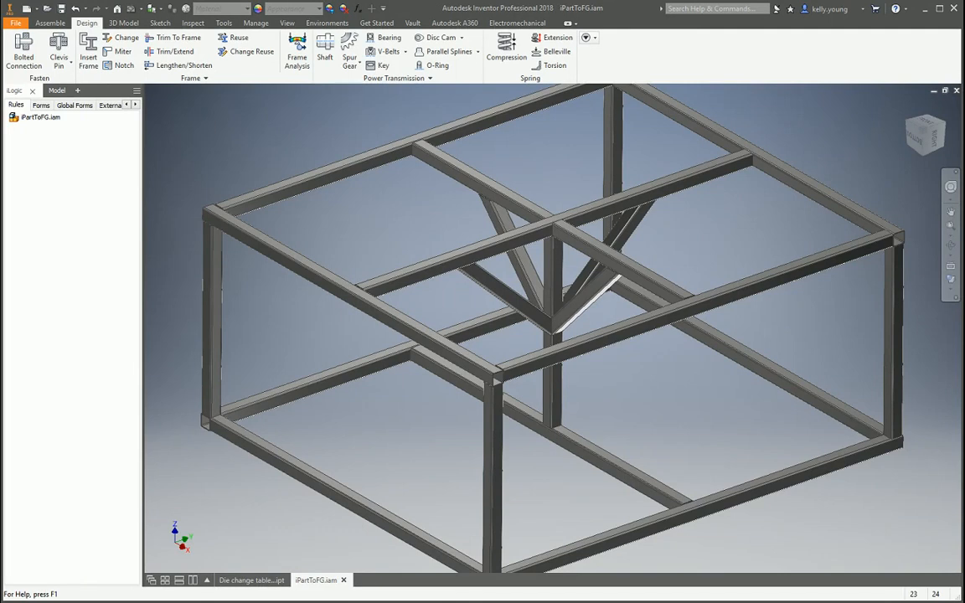
click(270, 219)
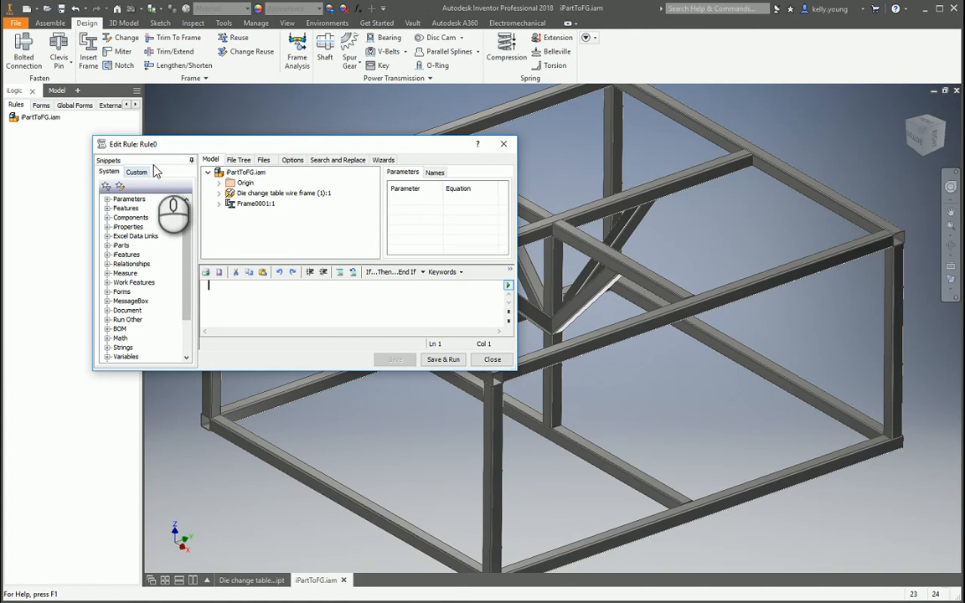
Insert the wire frame part's Table_X, Table_Y, Table_top_H and Roller_top_T user parameters into the rule as separate lines.
click(279, 194)
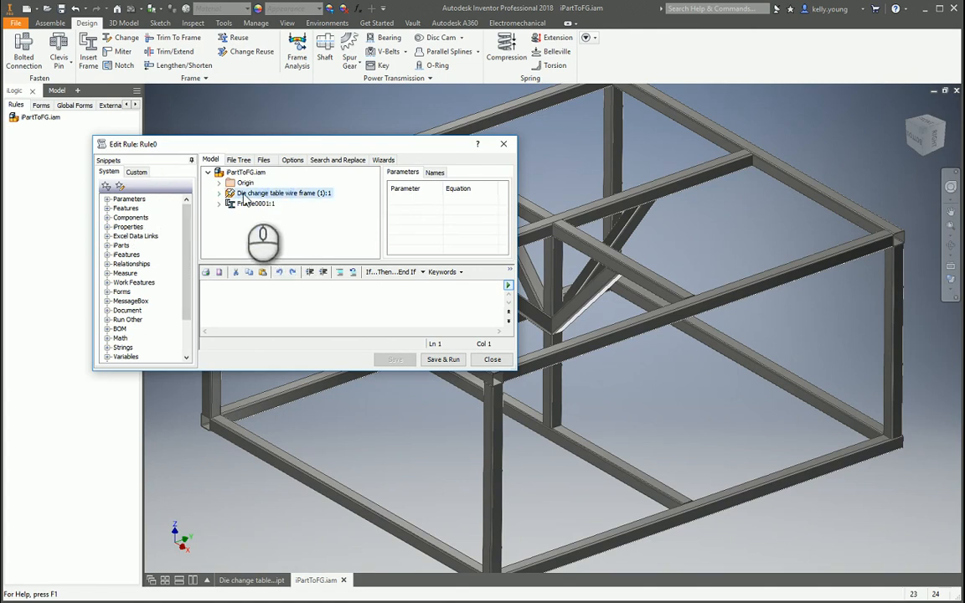
click(219, 194)
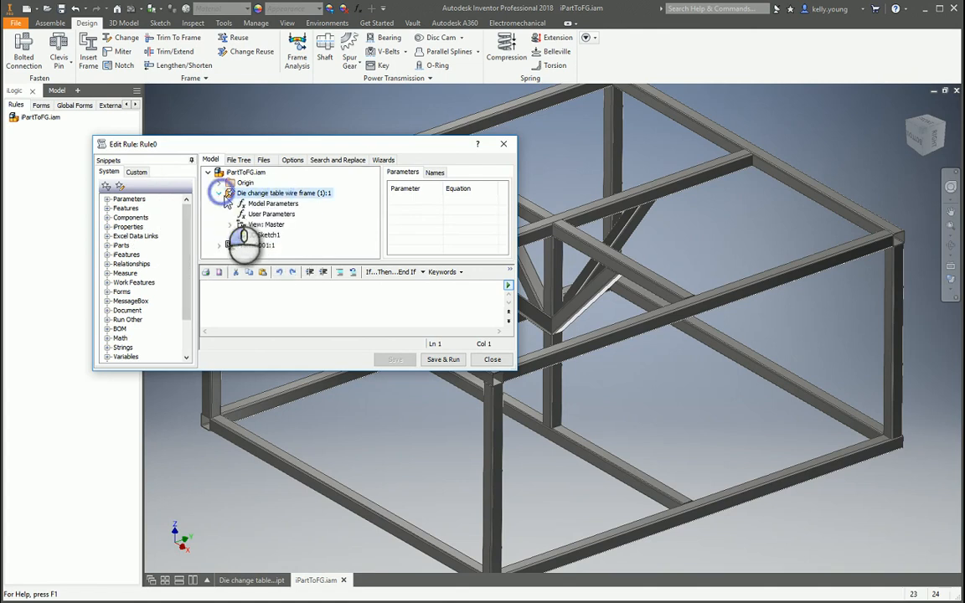
click(269, 215)
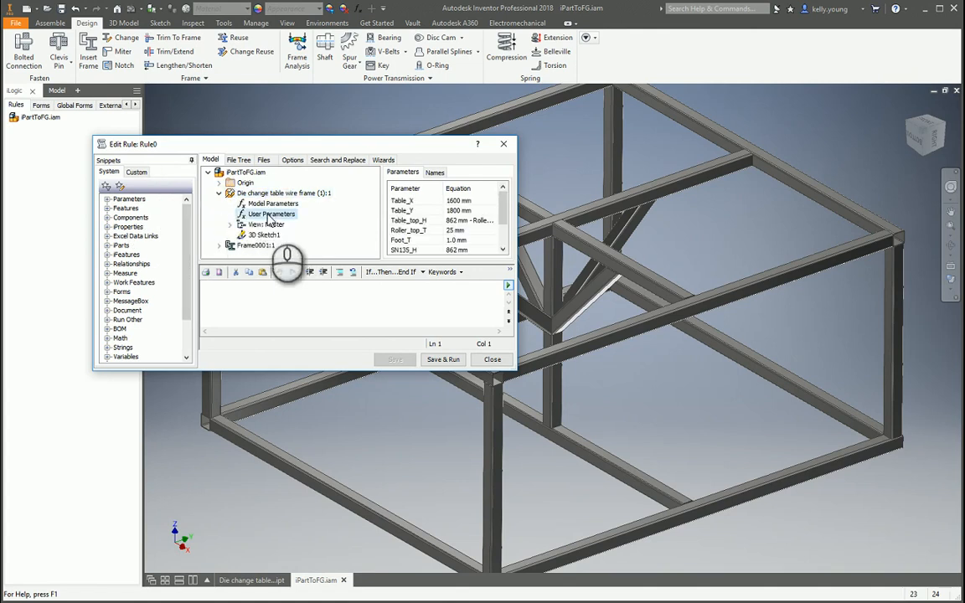
double_click(403, 202)
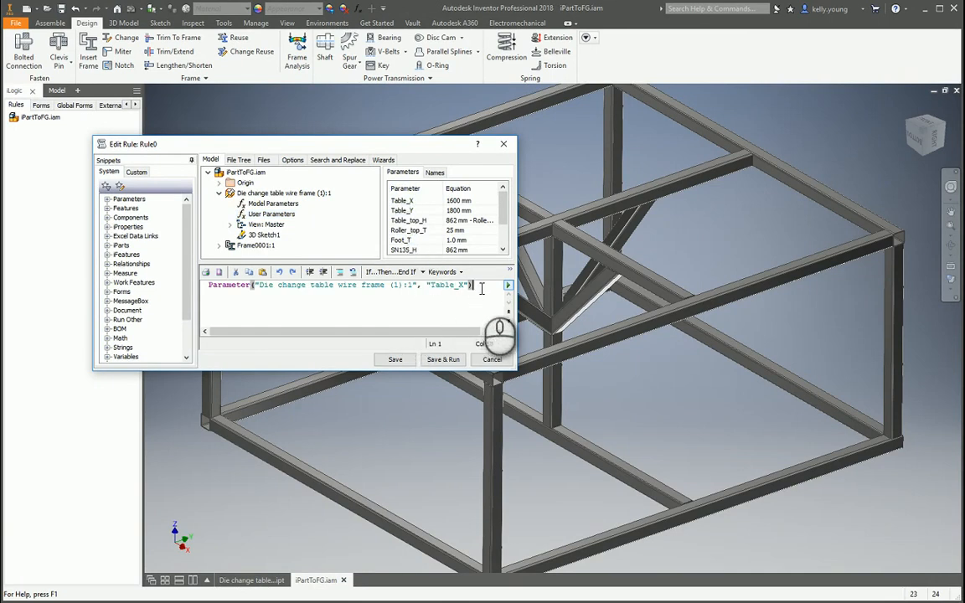
double_click(403, 210)
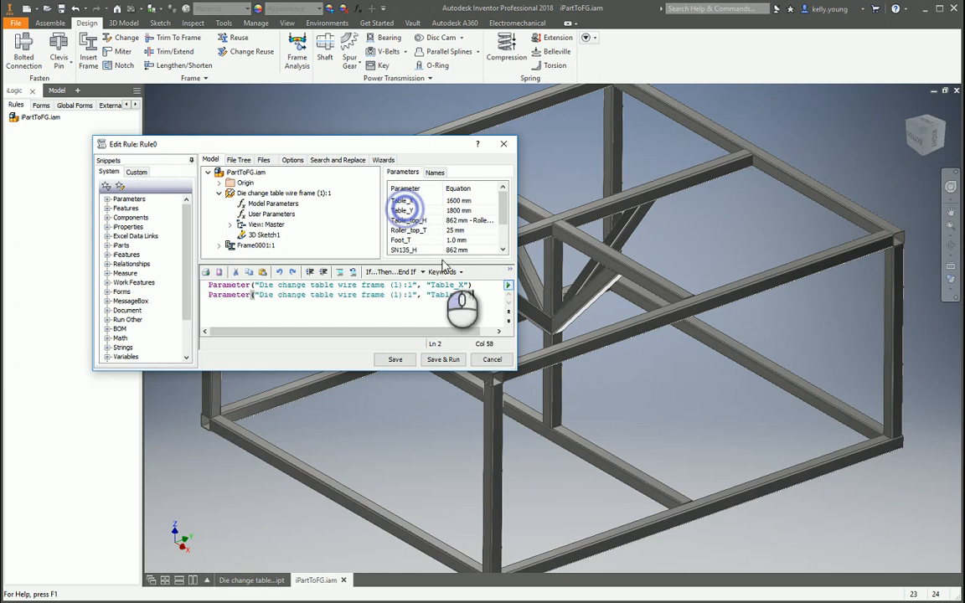
double_click(409, 221)
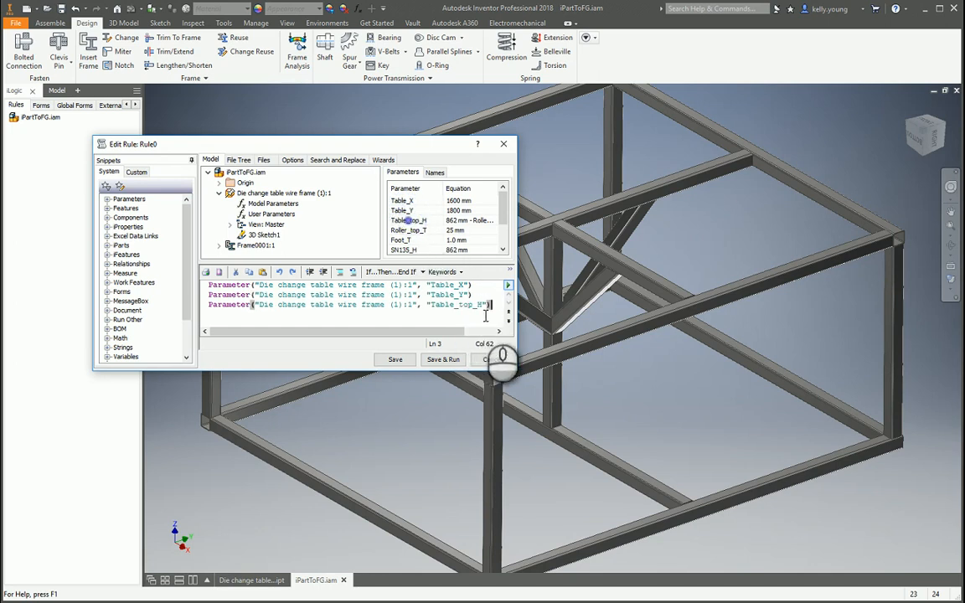
double_click(413, 230)
Assign TableX, TableY, TableTopH and RollerTopT to the matching parameters of "Die change table wire frame (1).ipt" and save the rule.
drag(514, 368, 646, 451)
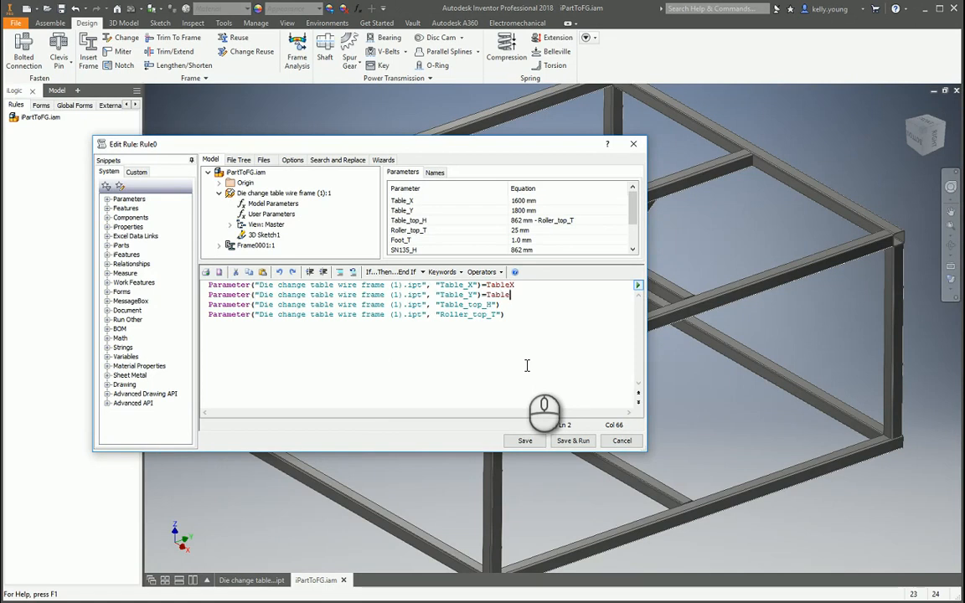
text(Y)
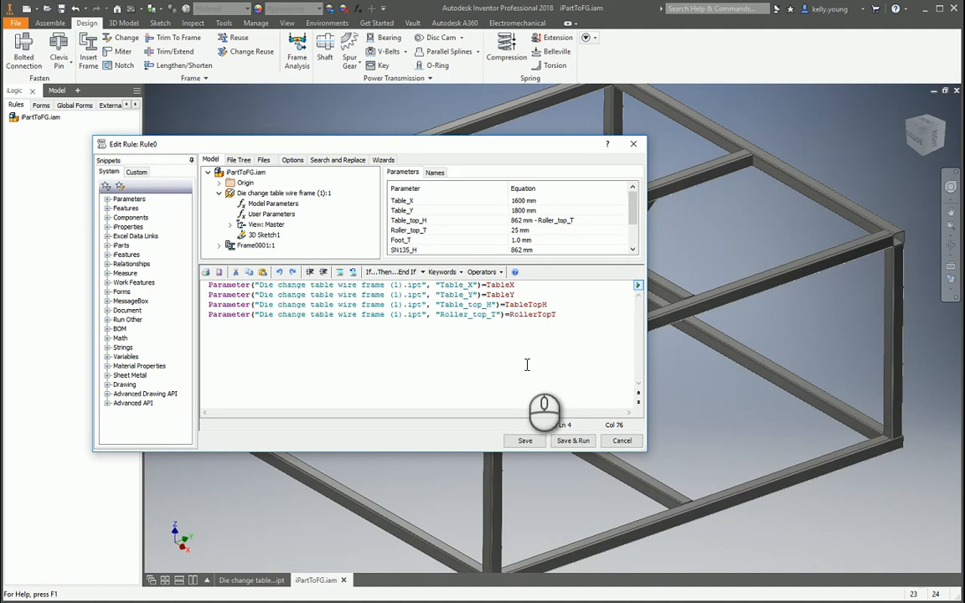
click(524, 441)
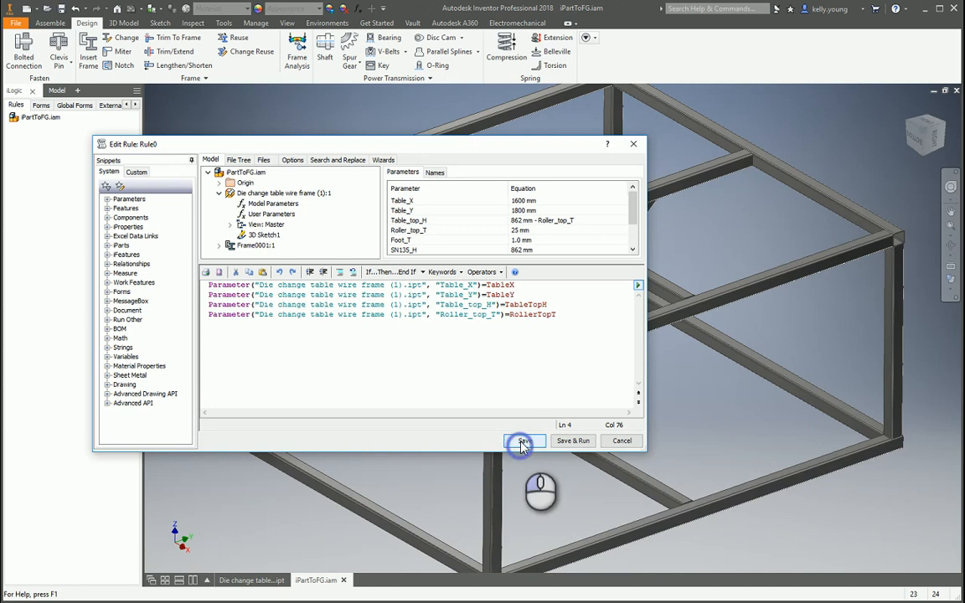
click(624, 443)
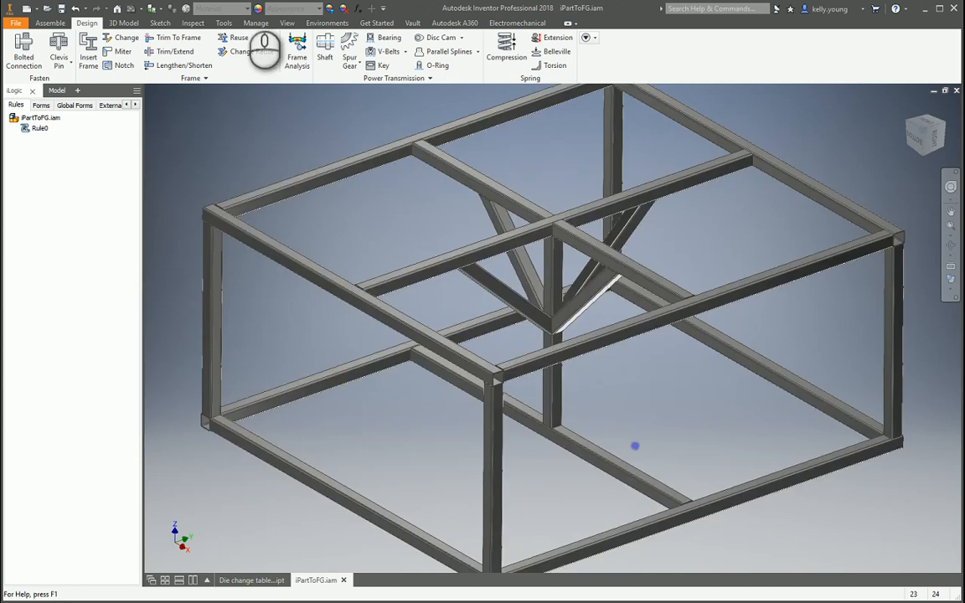
Add a numeric user parameter TableX to the assembly with a value of 1600 mm.
click(358, 10)
click(198, 356)
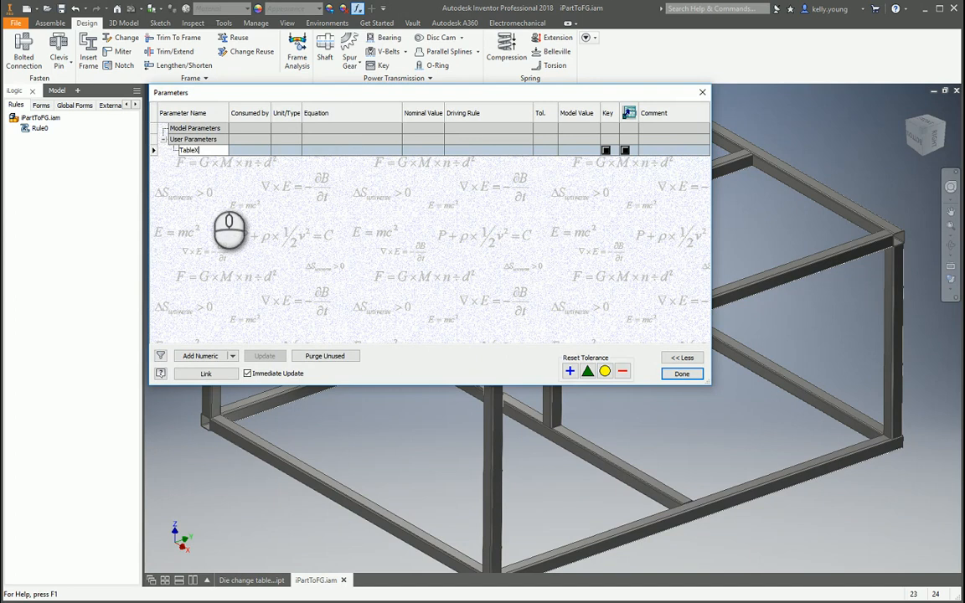
text(TableX)
key(Return)
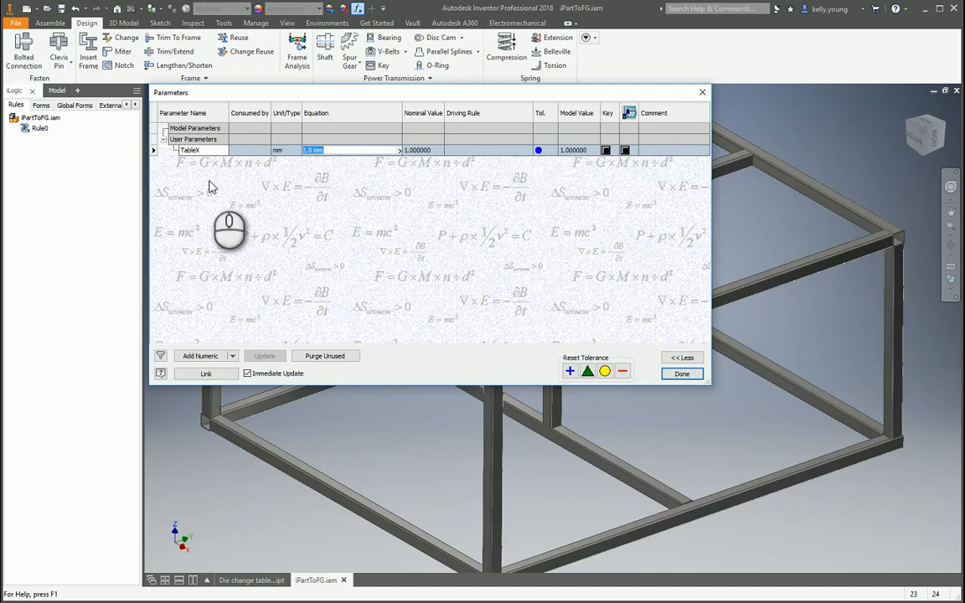
text(1600)
key(Return)
Add a numeric user parameter TableY with a value of 1800 mm.
click(201, 356)
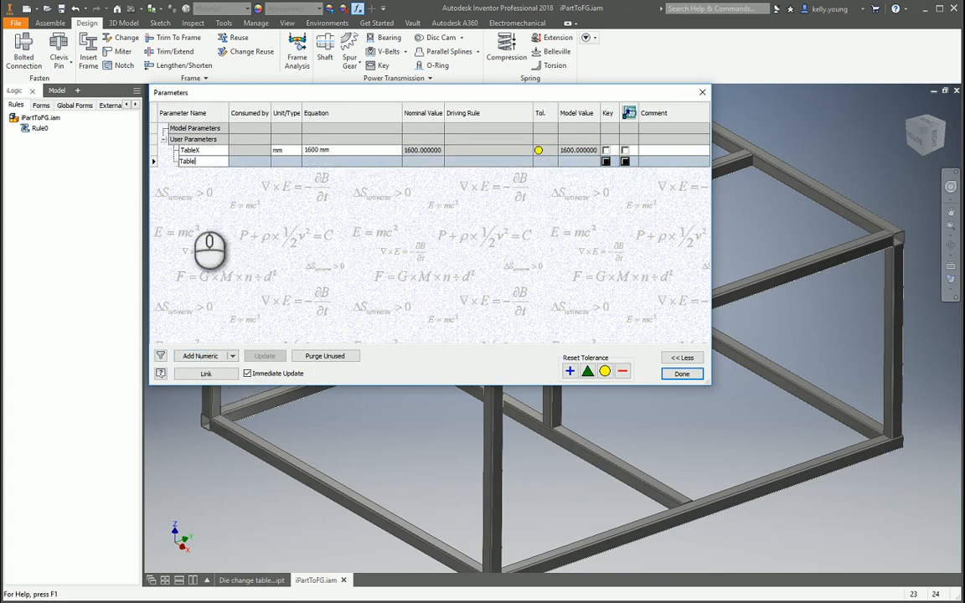
text(TableY)
key(Return)
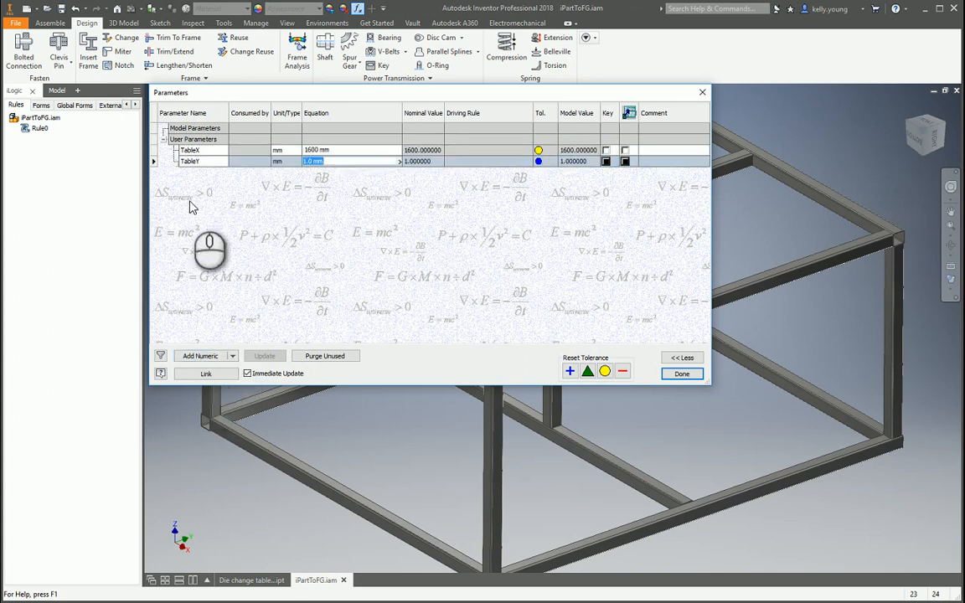
text(1800)
key(Return)
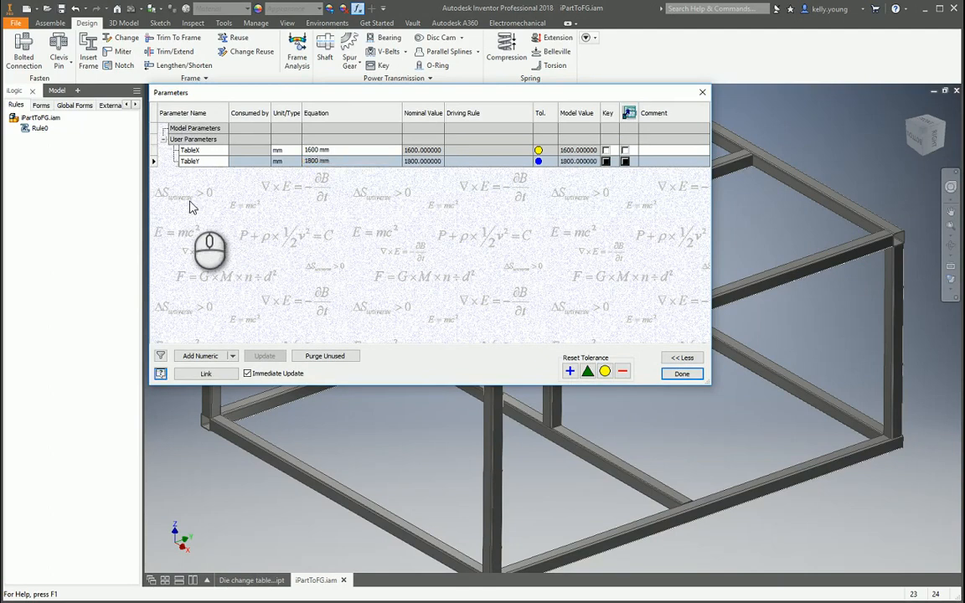
Add a numeric user parameter TableTopH with a value of 862 mm.
click(201, 356)
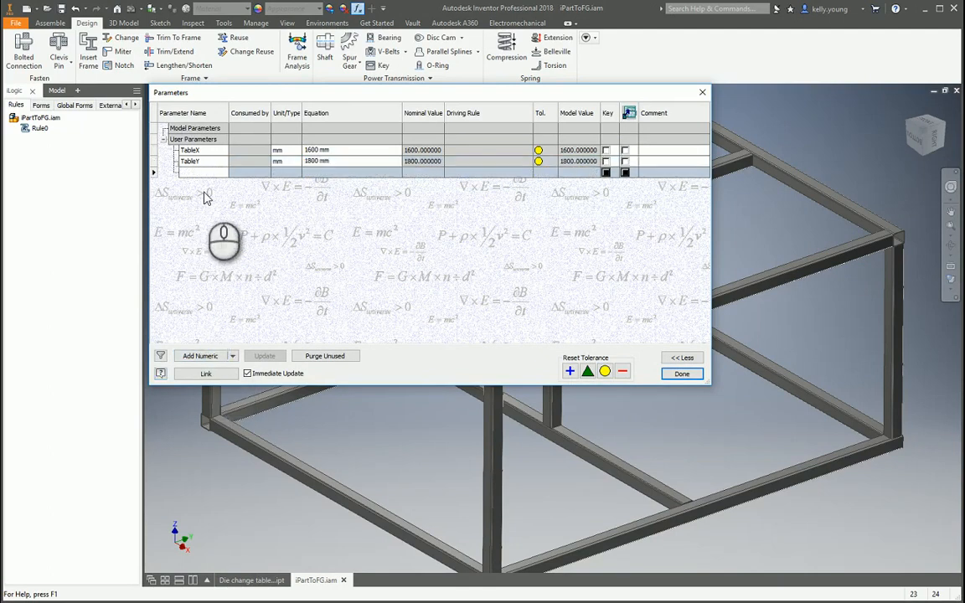
text(TableTopHG)
key(Tab)
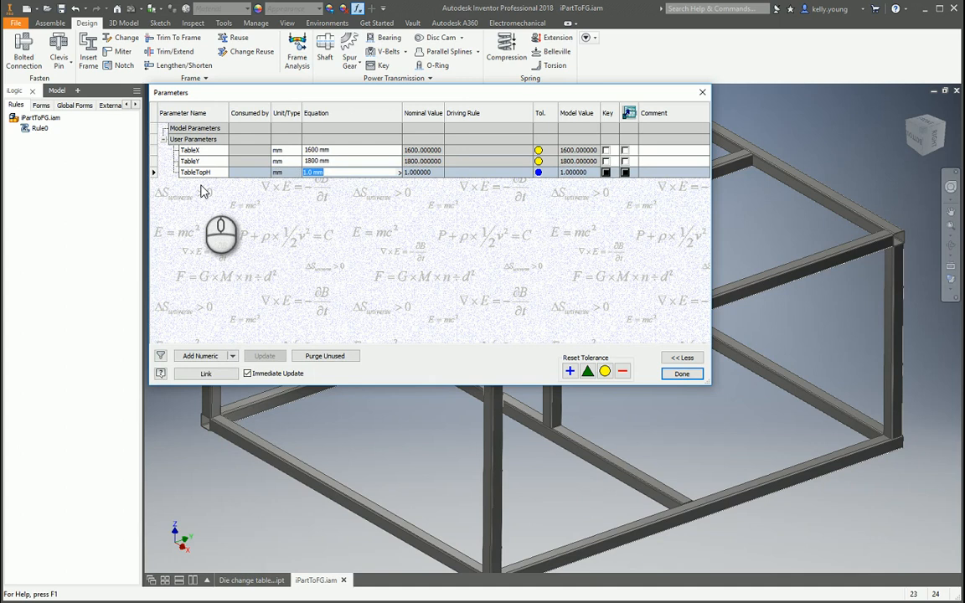
text(862)
Add a numeric user parameter RollerTopT with a value of 25 mm and finish editing the assembly's parameters.
click(213, 356)
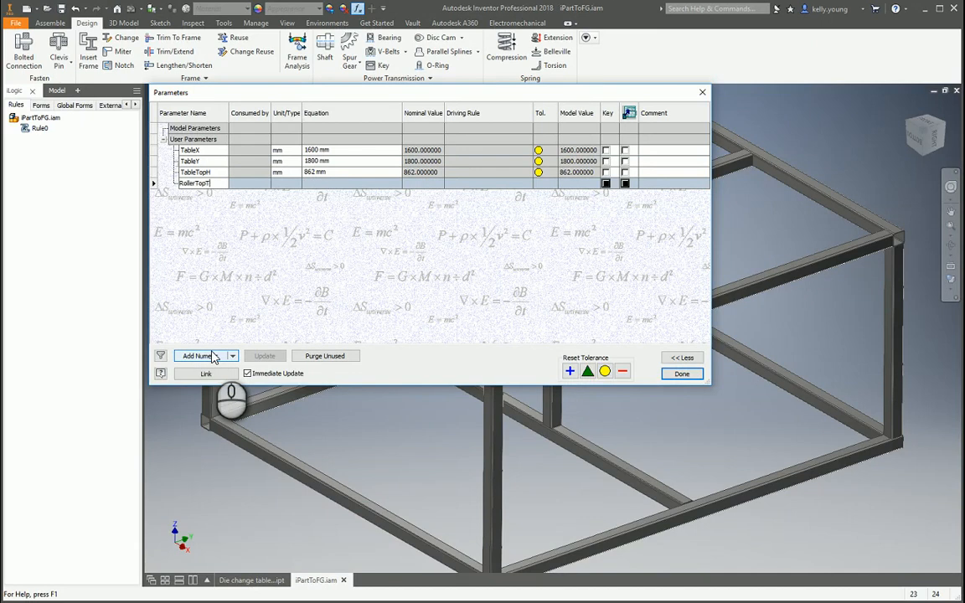
key(Return)
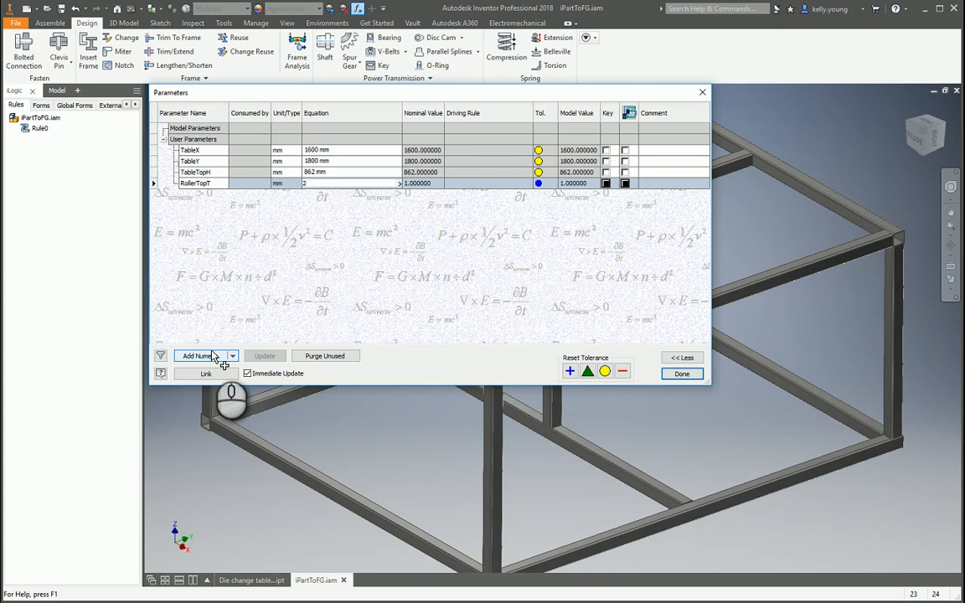
text(25)
key(Return)
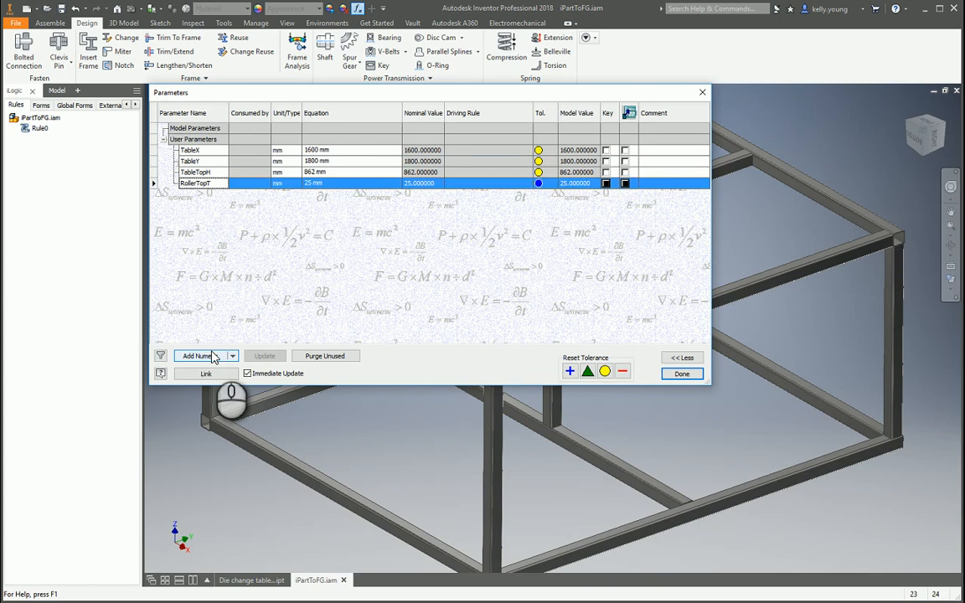
click(677, 374)
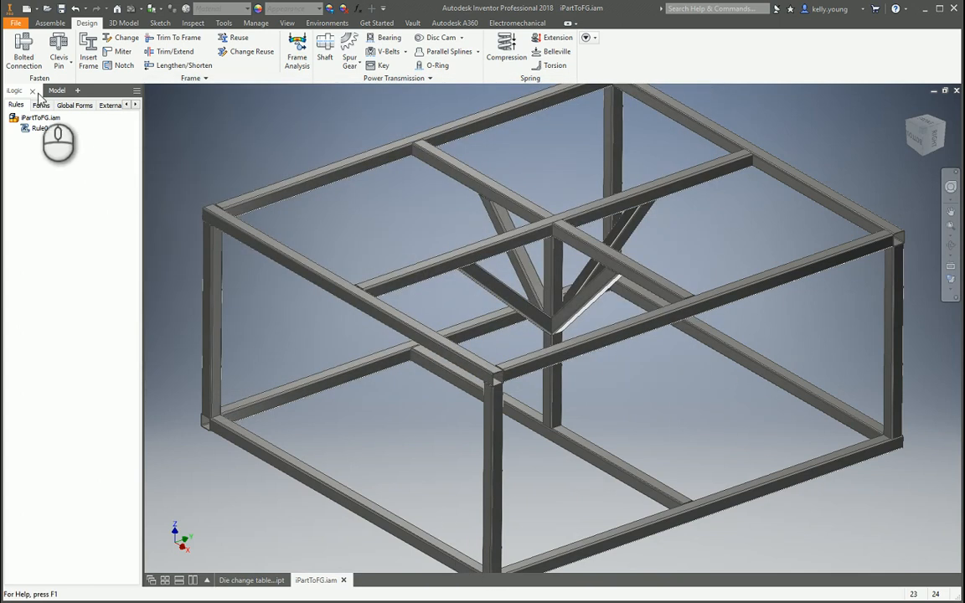
Create an iLogic form in the assembly containing the TableX, TableY, TableTopH and RollerTopT parameters.
click(39, 105)
right_click(43, 134)
click(74, 144)
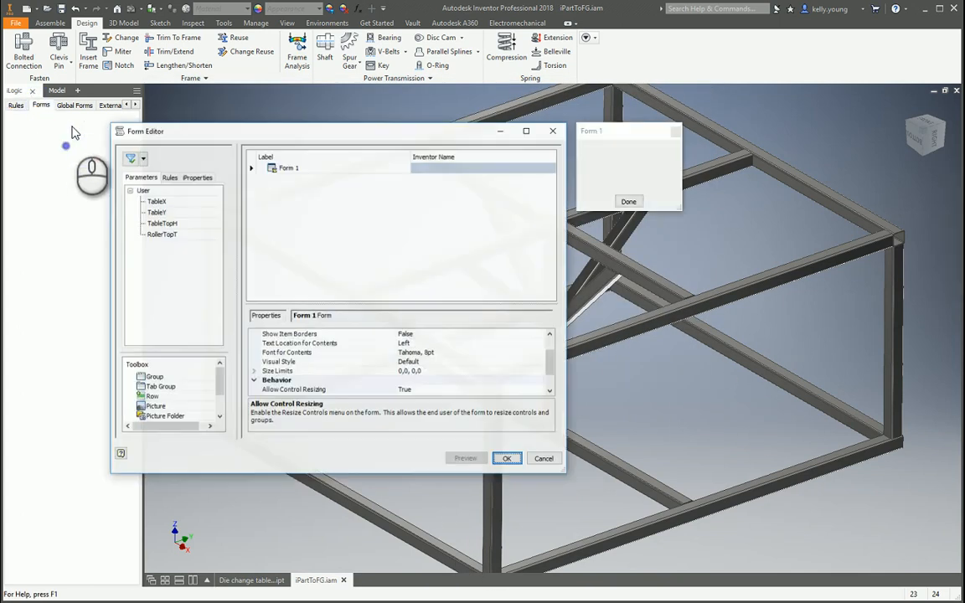
click(158, 202)
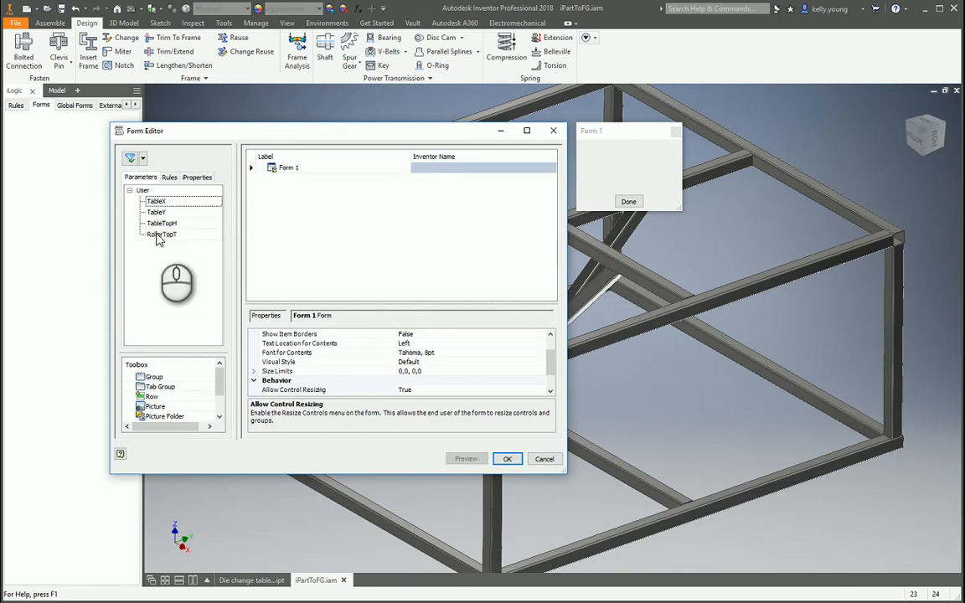
shift+click(158, 236)
drag(161, 215, 368, 202)
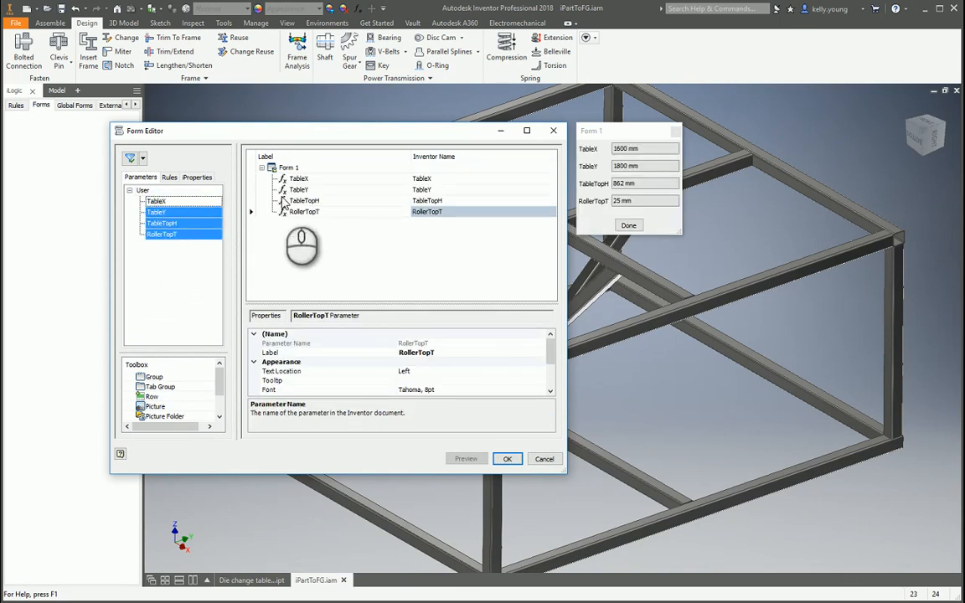
click(507, 458)
Open the assembly's Form 1, set TableX and TableY to 2000 mm, and close the form.
click(65, 123)
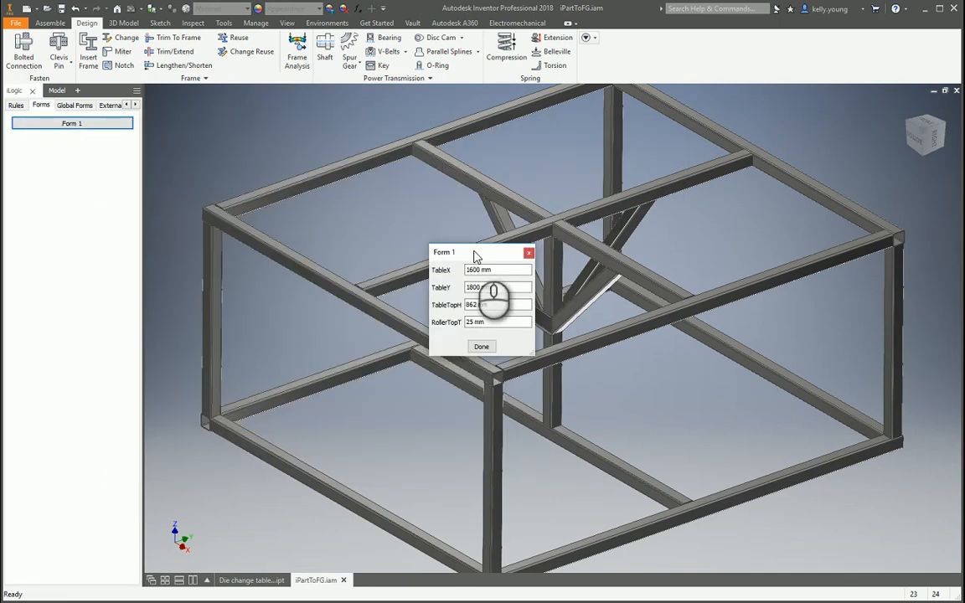
drag(471, 248, 197, 107)
click(56, 90)
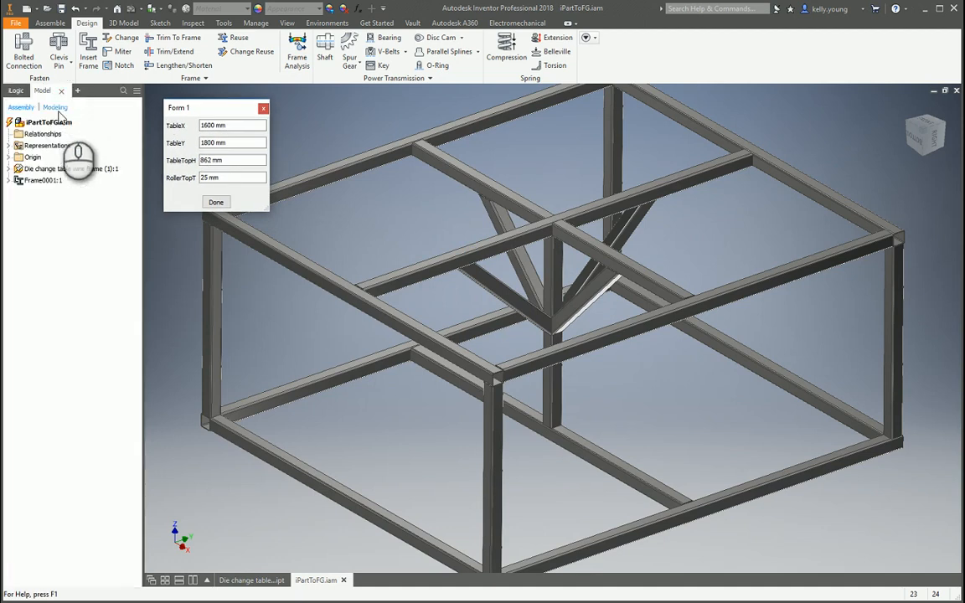
click(239, 125)
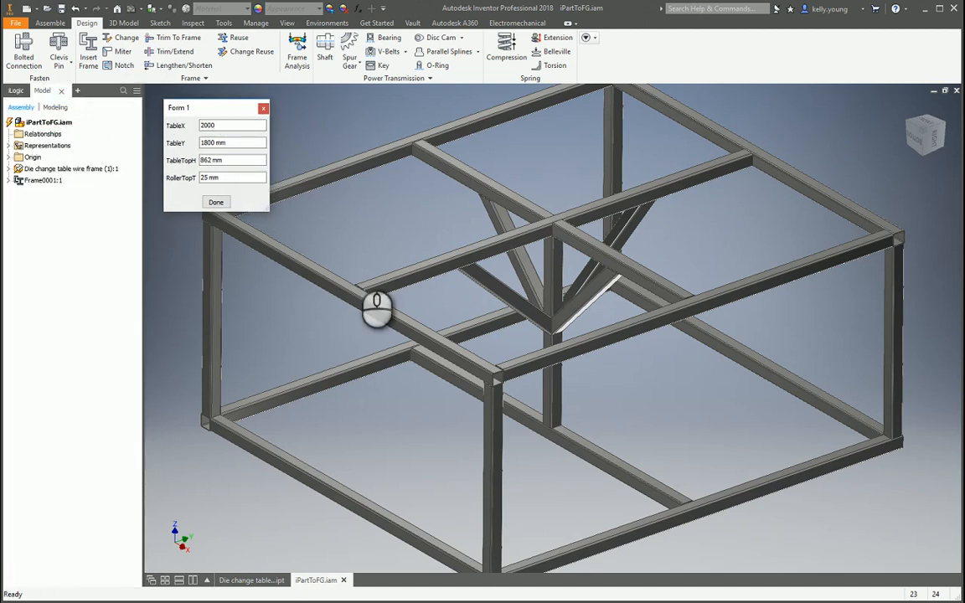
key(Tab)
text(200)
key(Tab)
key(Tab)
key(Return)
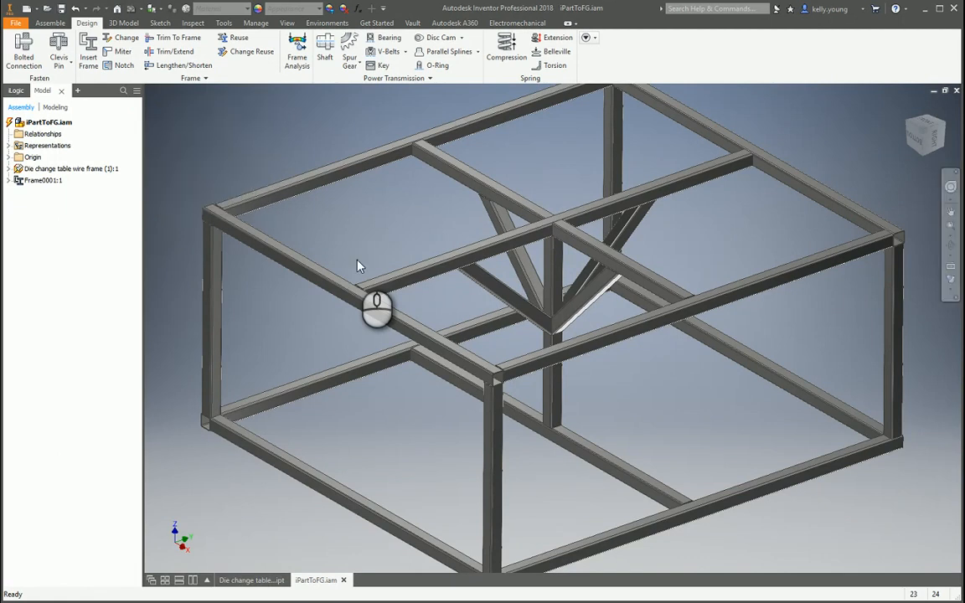
middle_drag(356, 234, 357, 234)
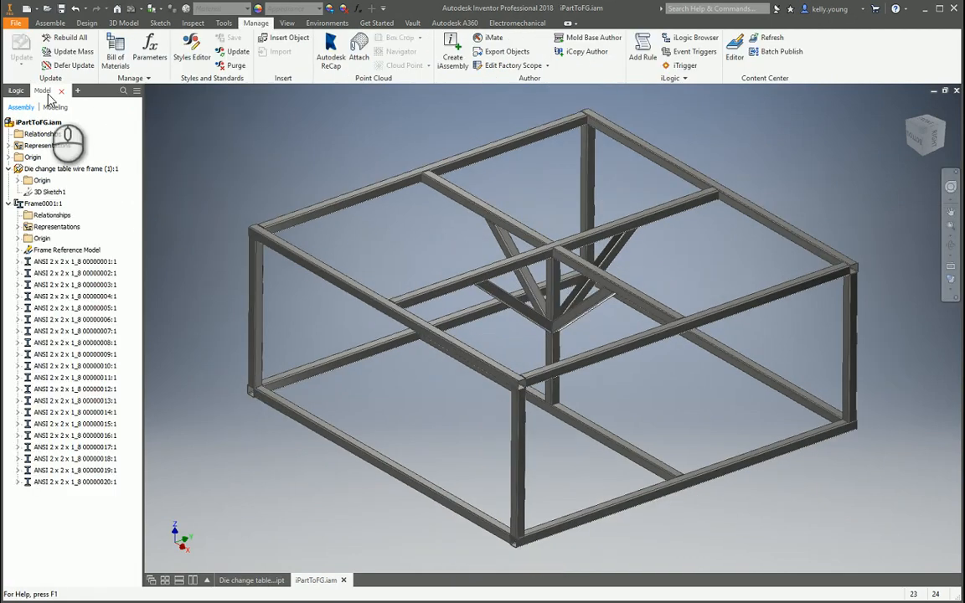
Reopen the assembly's Form 1 and set TableX to 2200 mm.
click(16, 89)
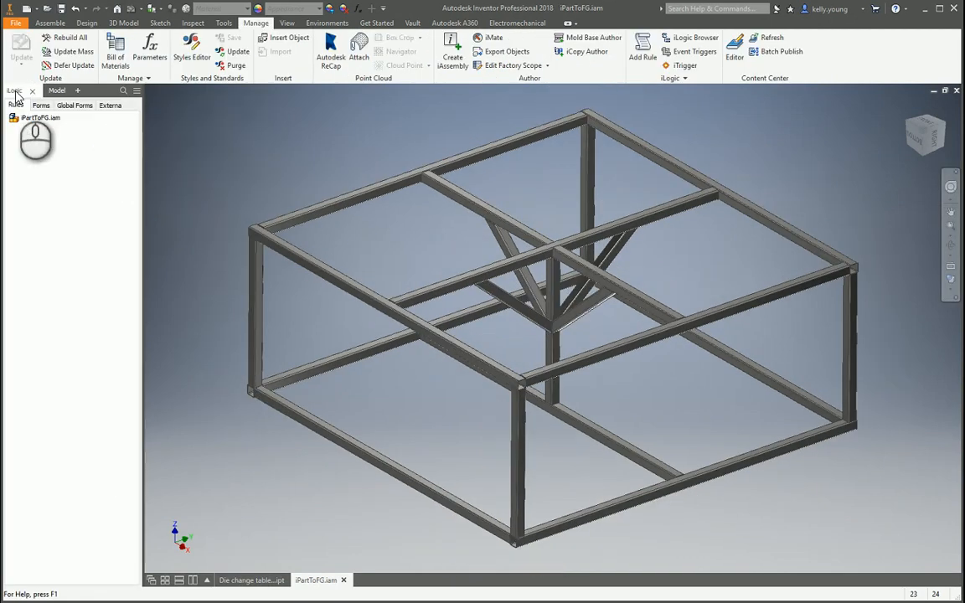
click(42, 105)
click(72, 123)
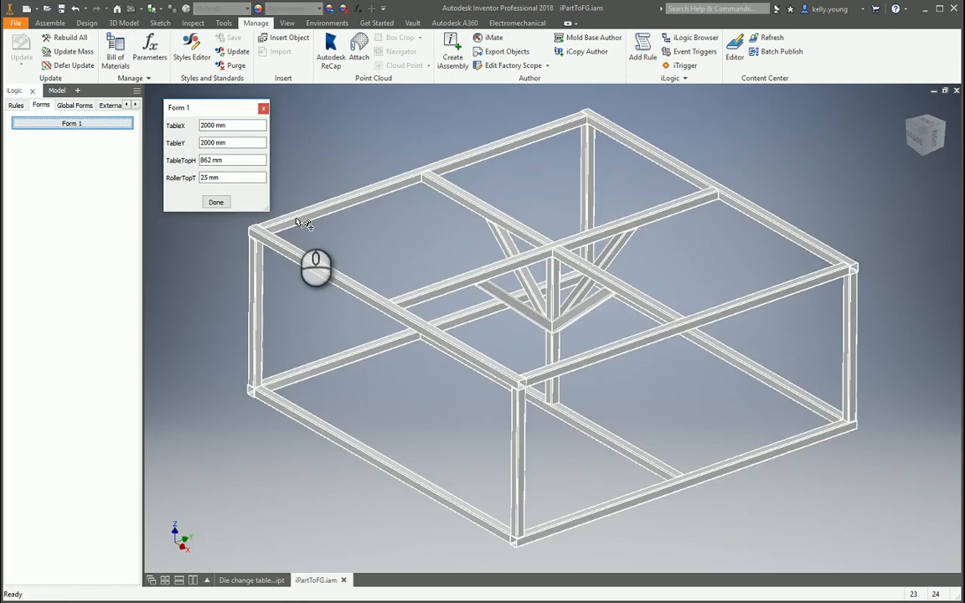
click(205, 126)
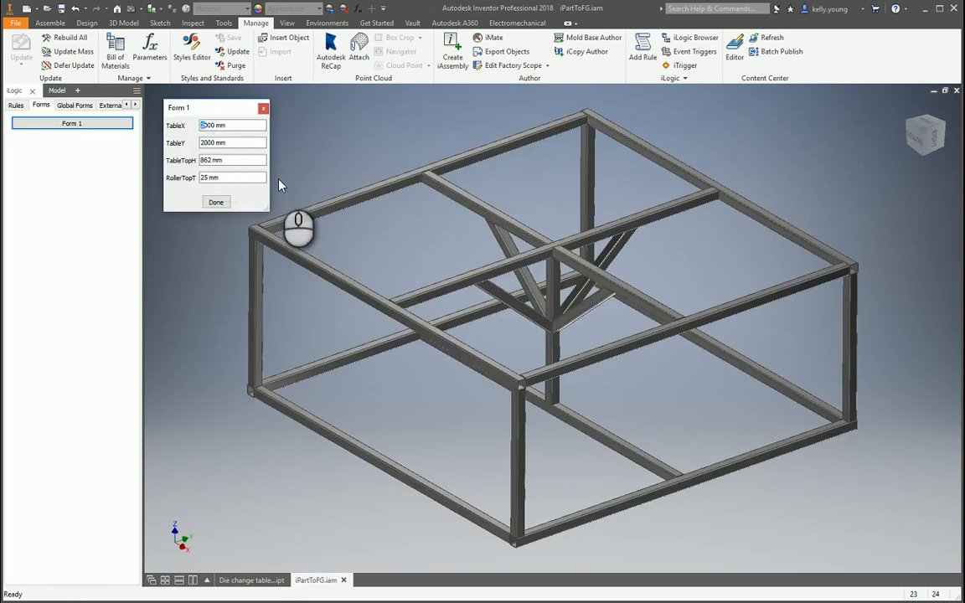
key(Delete)
text(2)
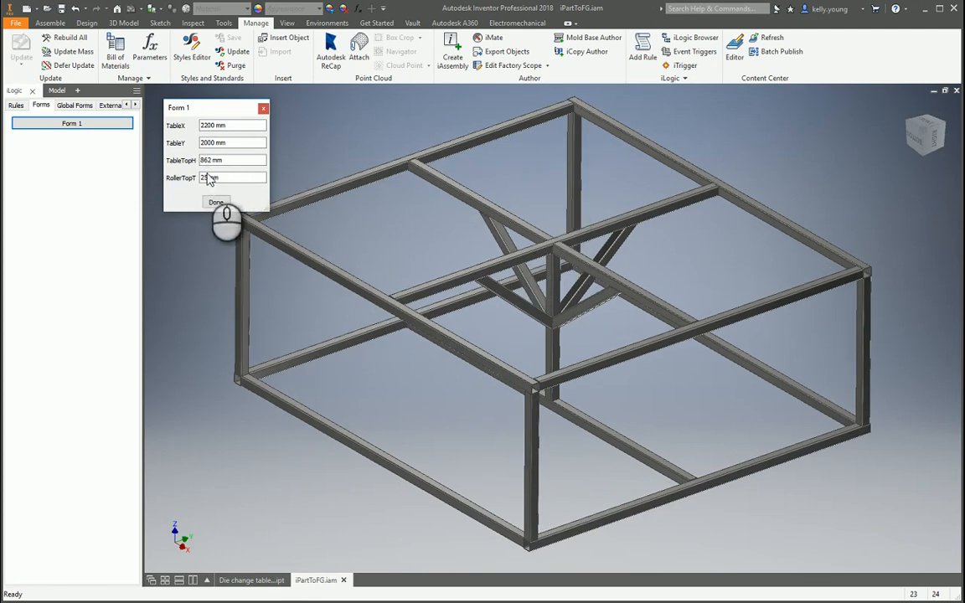
Set TableTopH to 600 mm in Form 1 and apply the new height to the frame.
click(235, 163)
double_click(211, 161)
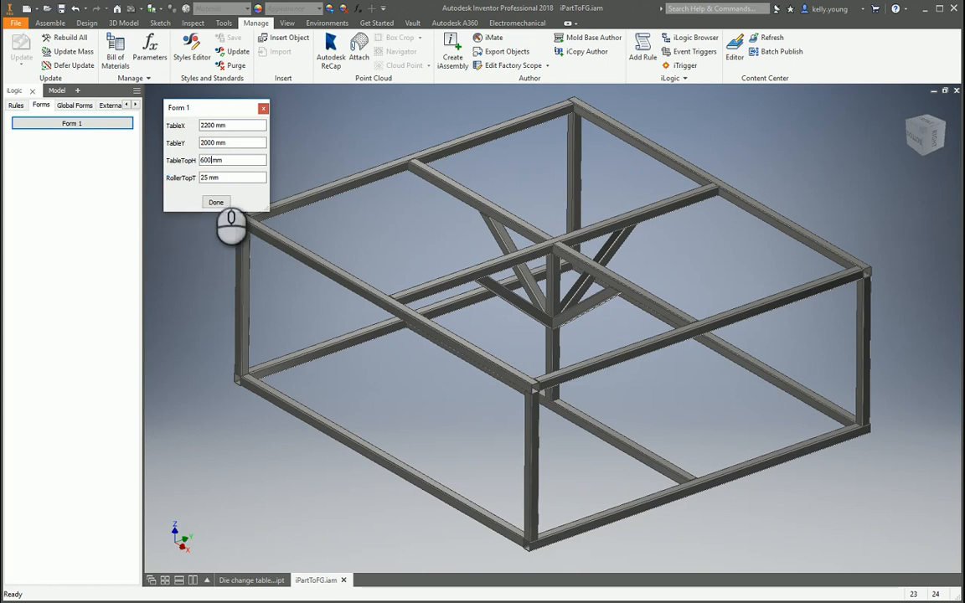
click(213, 178)
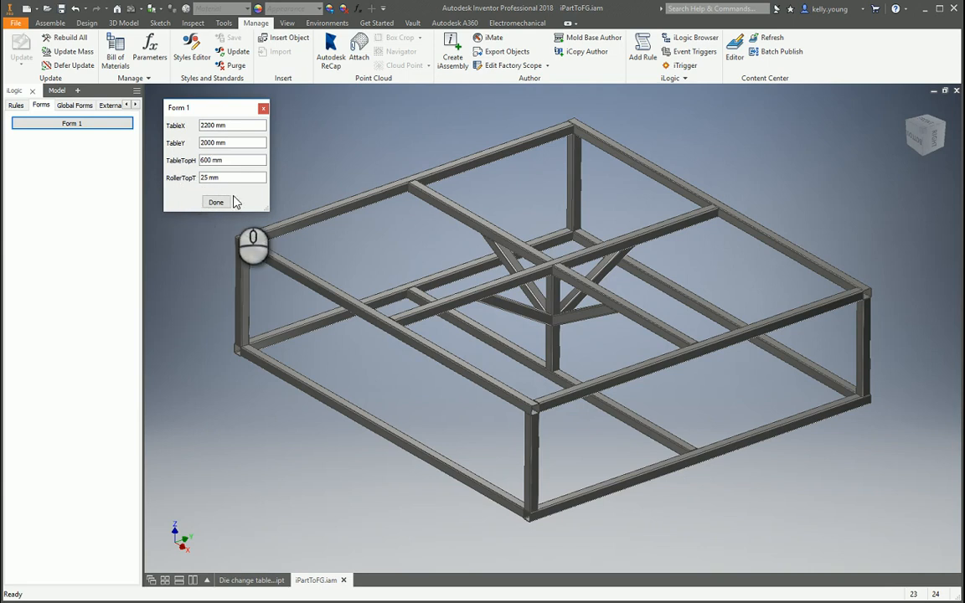
Arrange the iLogic browser above the Model browser and shrink its height so the form and the full assembly tree show together.
mouse_move(377, 422)
shift+middle_down()
mouse_move(371, 413)
mouse_move(529, 374)
mouse_move(407, 397)
mouse_move(388, 416)
mouse_move(379, 409)
mouse_move(373, 441)
mouse_move(377, 435)
shift+middle_up()
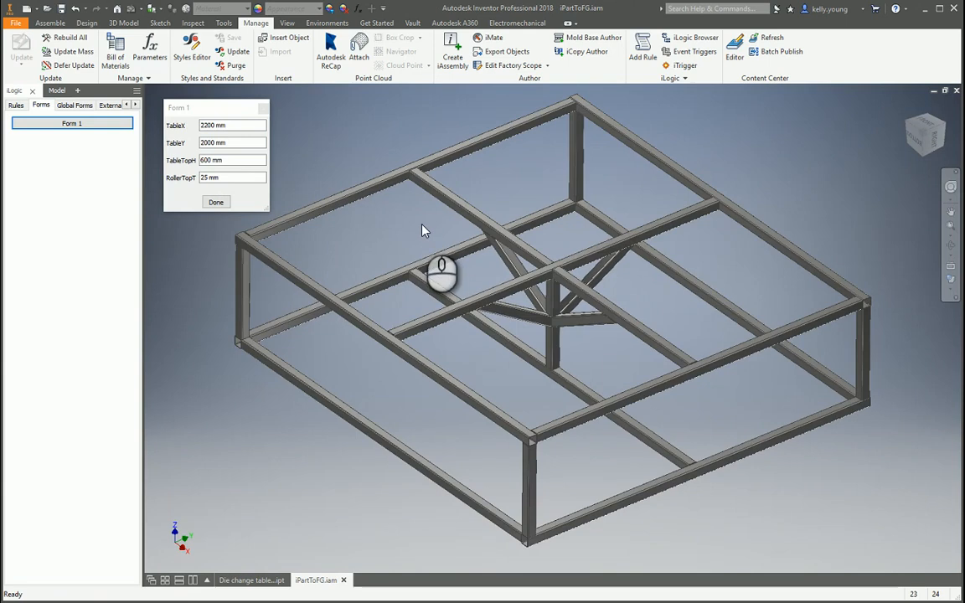
click(405, 231)
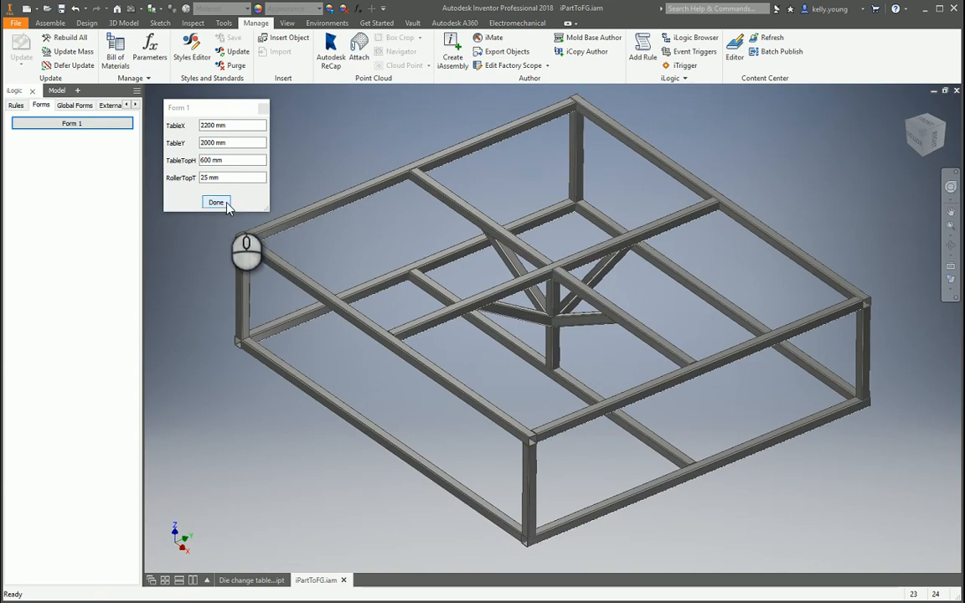
click(56, 90)
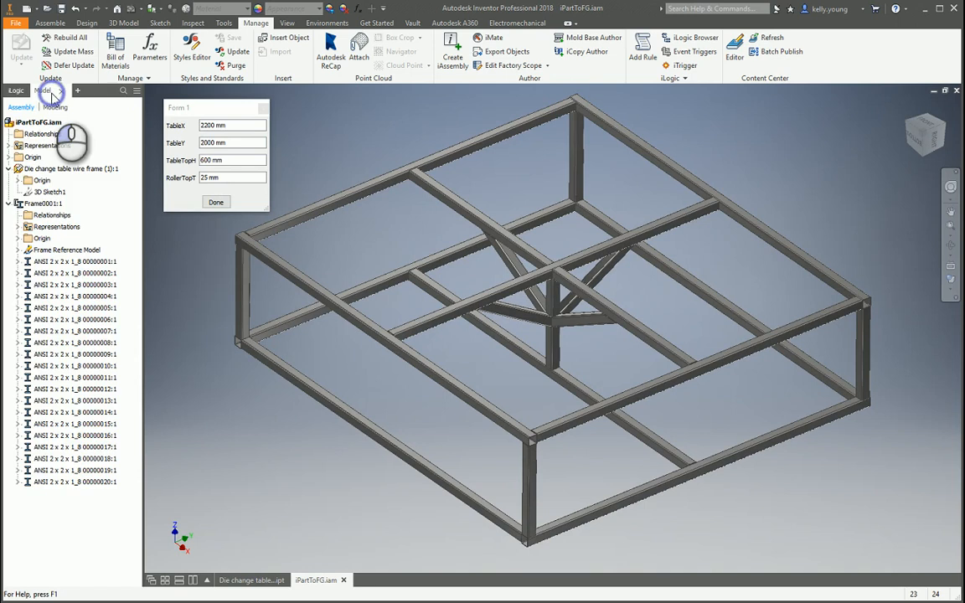
click(8, 91)
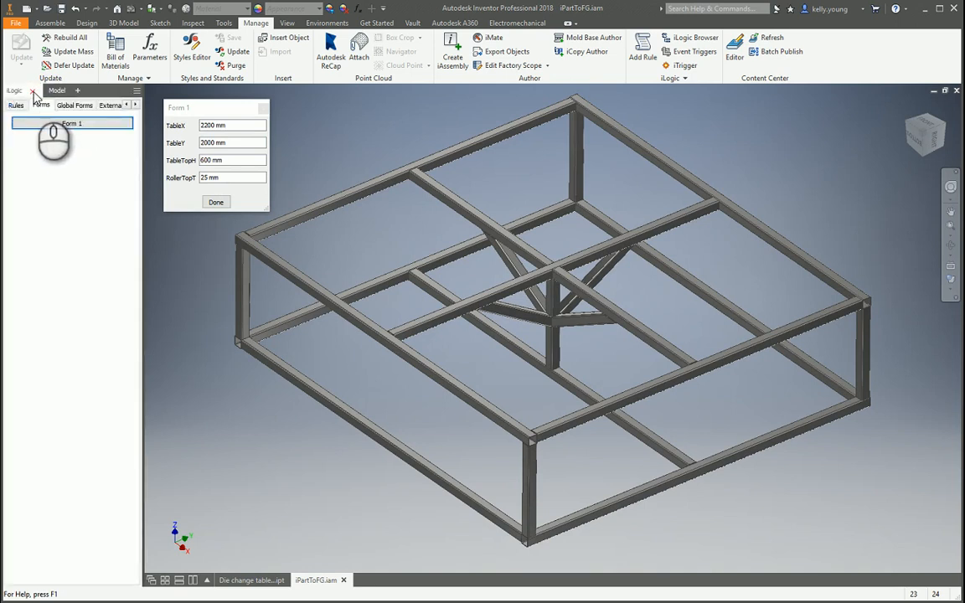
drag(15, 89, 92, 77)
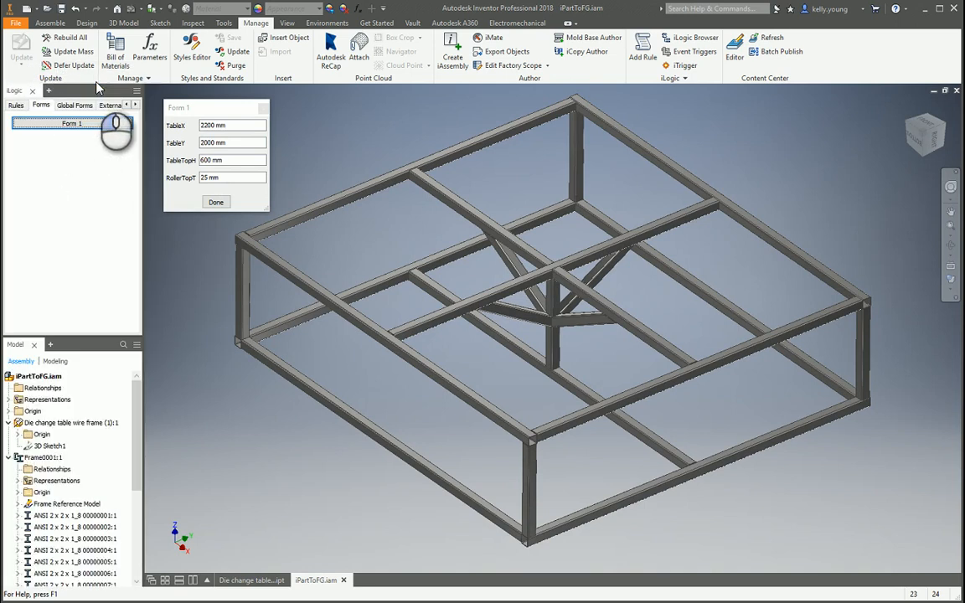
drag(83, 338, 94, 154)
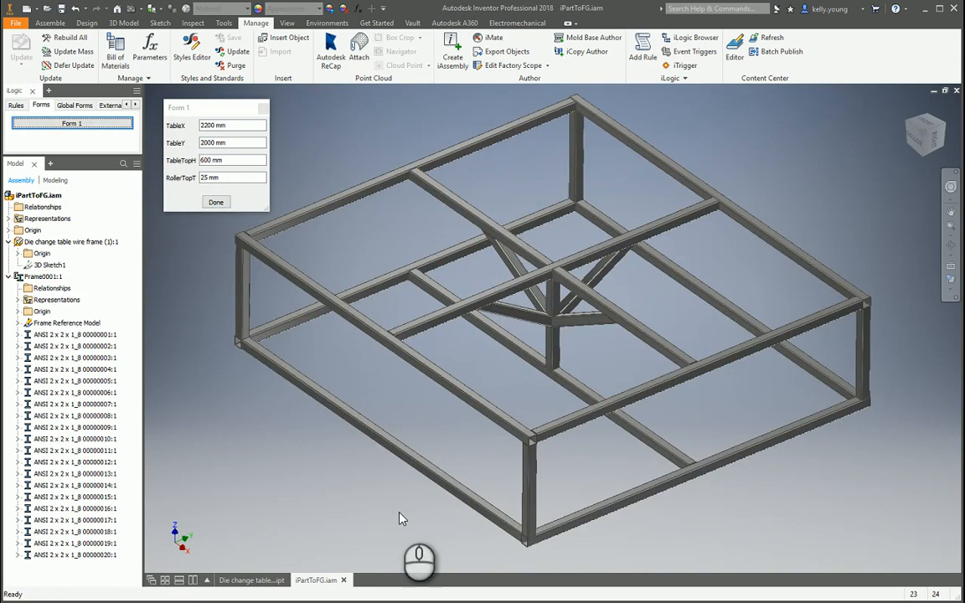
shift+middle_drag(359, 461, 366, 507)
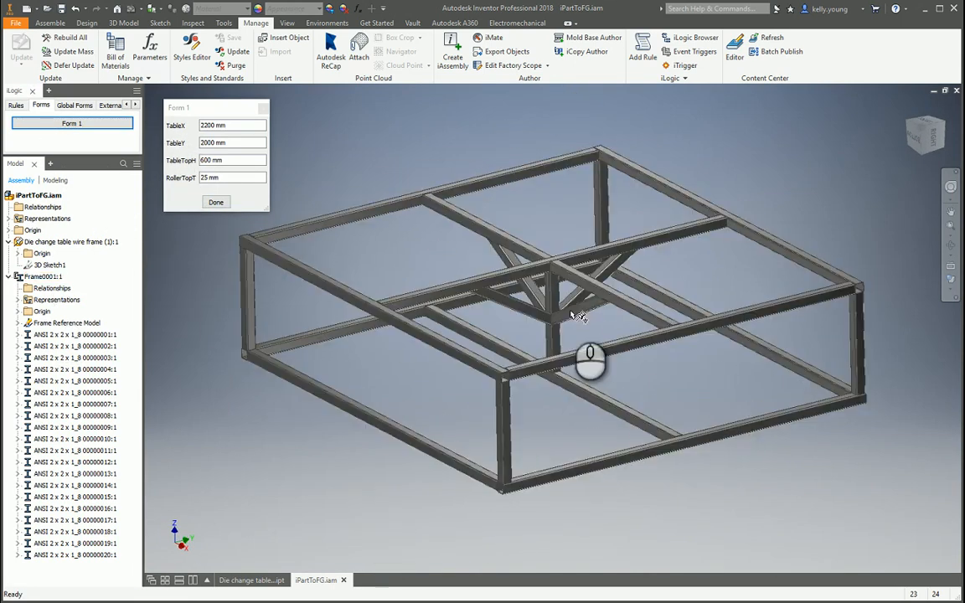